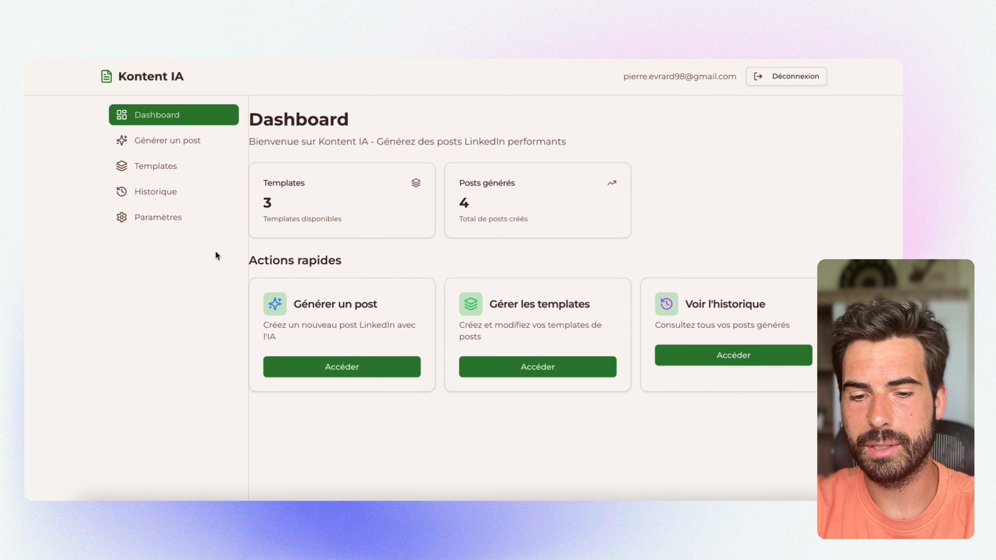
- Open the LinkedIn post generation page in Kontent IA and check which templates it offers
left_click(186, 146)
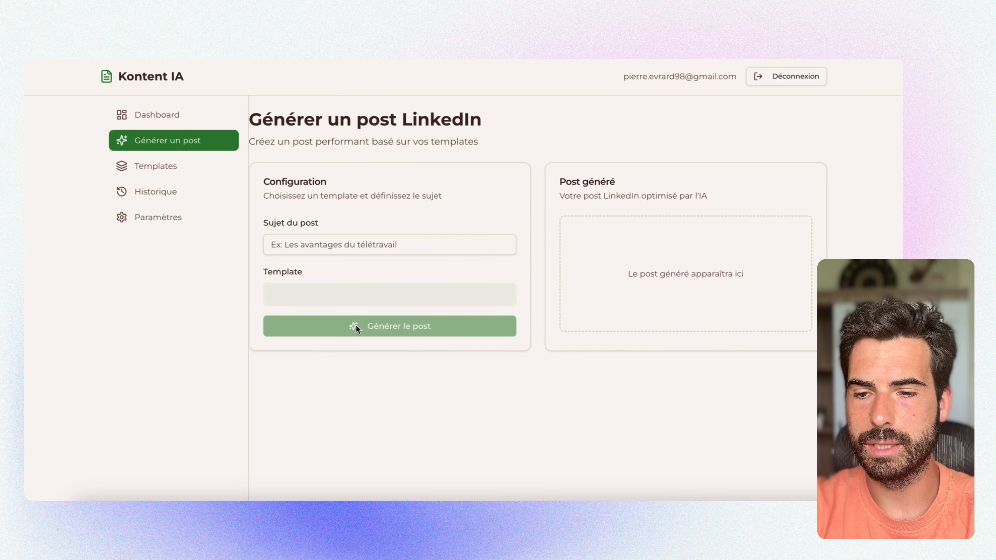
left_click(373, 294)
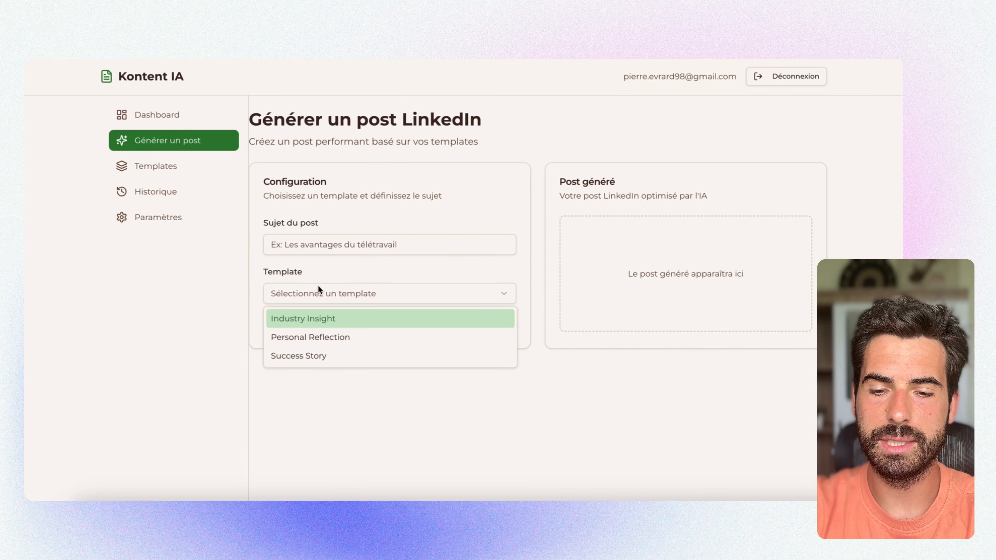
left_click(161, 223)
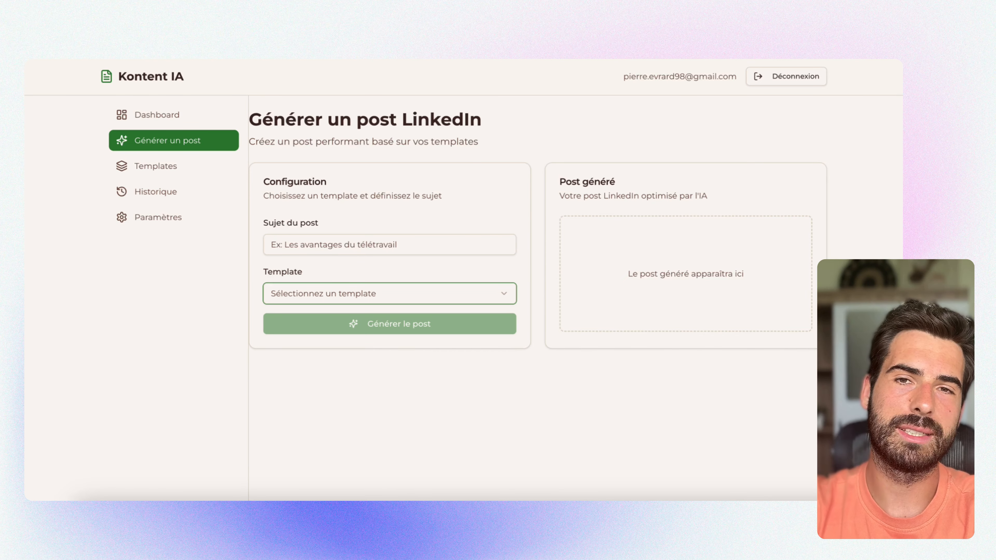
- Switch to the Notion guide "Créer un Micro-SaaS IA avec GPT5.1" and review its introduction and workflow diagram
left_click(106, 25)
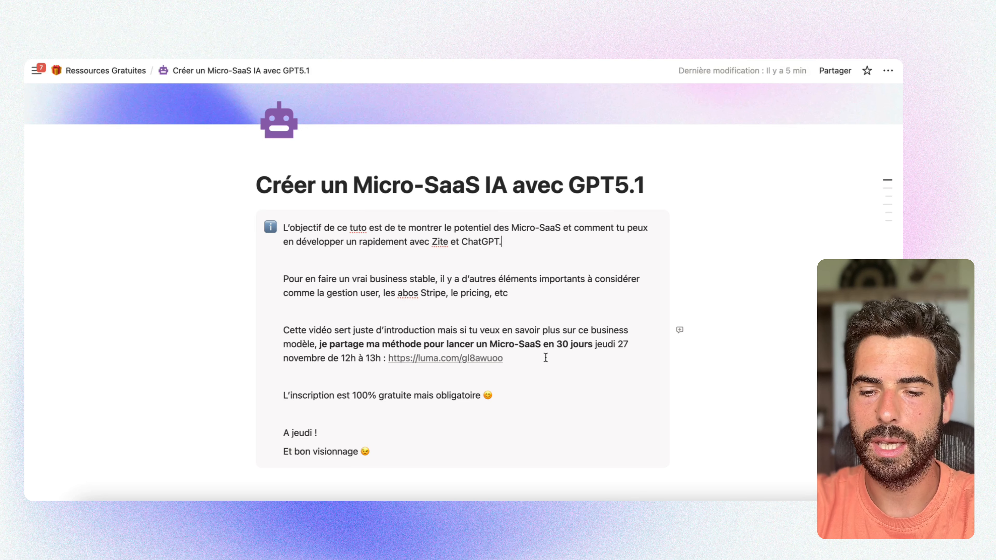
scroll(545, 357, "down", 10)
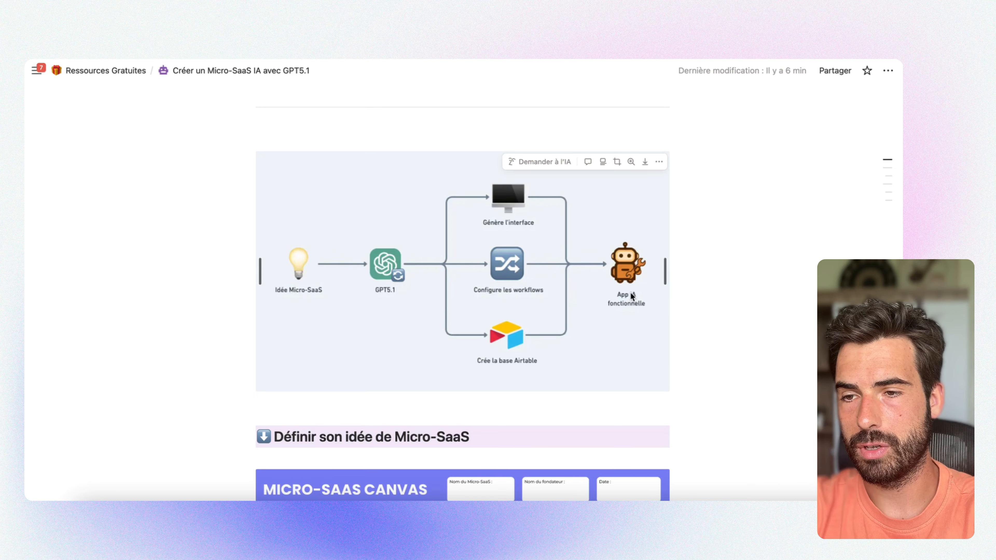
scroll(613, 284, "up", 10)
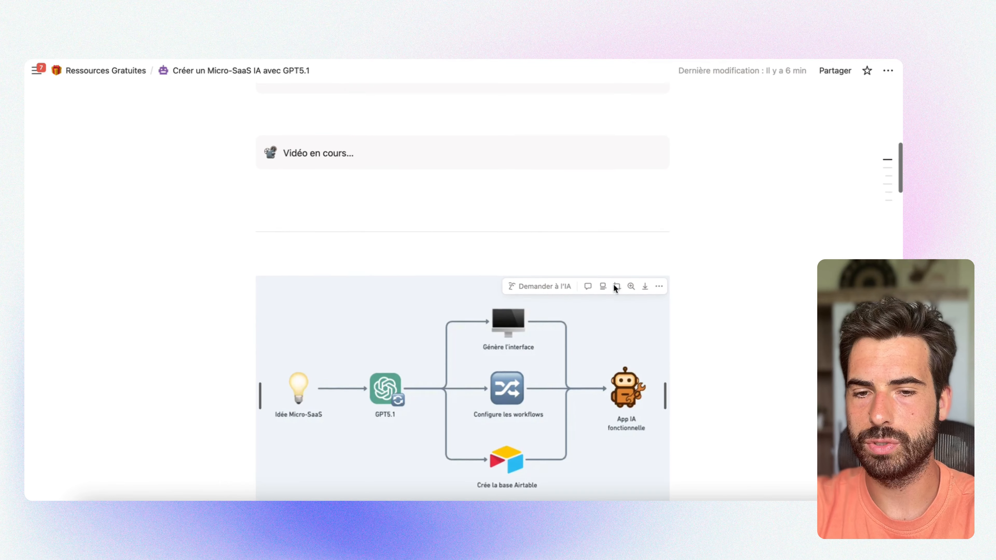
scroll(613, 283, "up", 1)
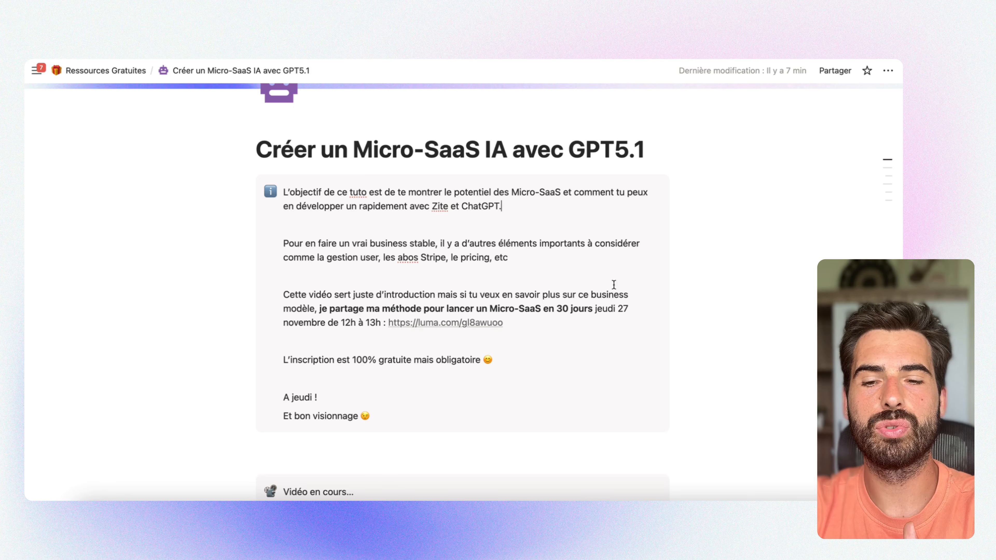
scroll(563, 339, "down", 15)
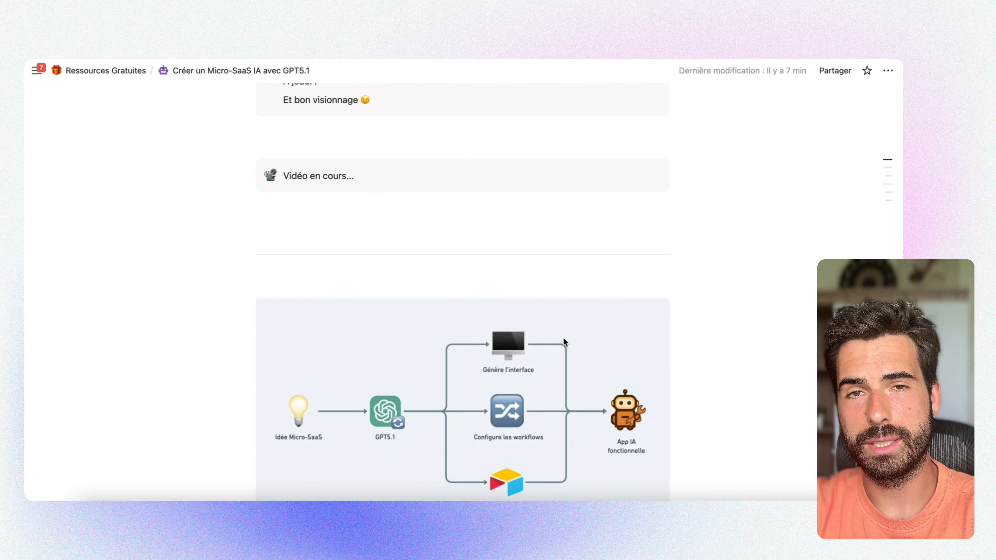
scroll(563, 337, "up", 3)
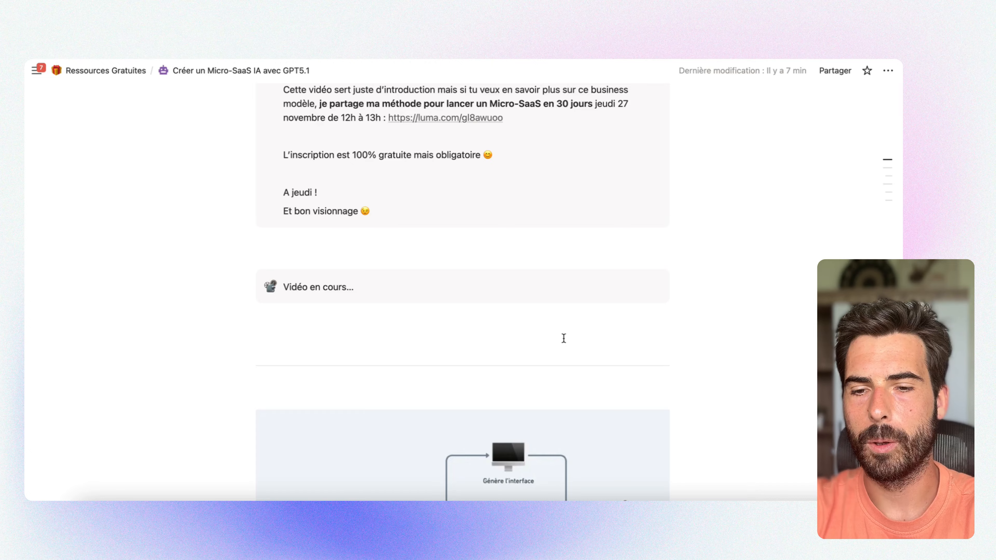
scroll(564, 337, "up", 4)
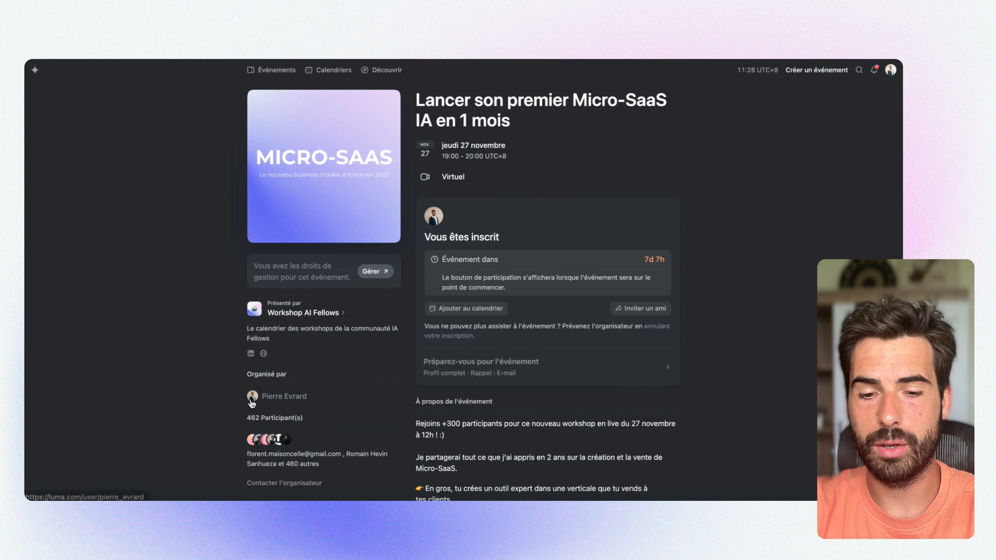
- Examine the Luma workshop page "Lancer son premier Micro-SaaS IA en 1 mois", including its participants, date, description and programme
scroll(316, 391, "down", 2)
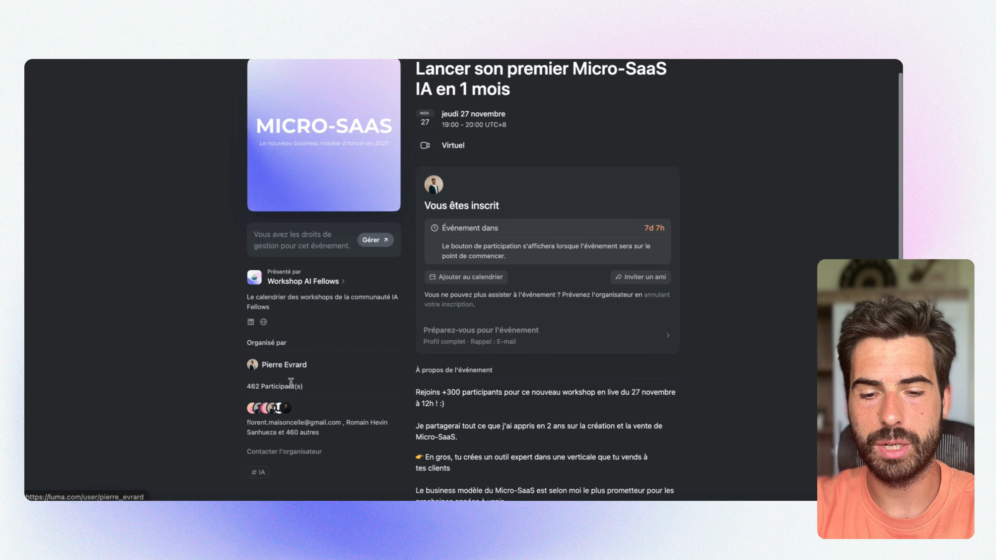
left_click_drag(316, 391, 237, 388)
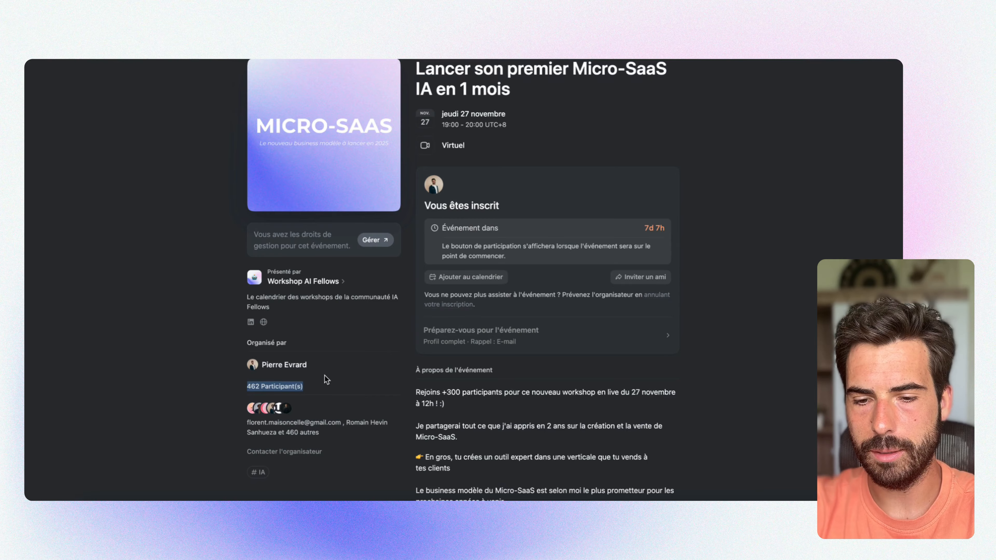
scroll(385, 399, "up", 2)
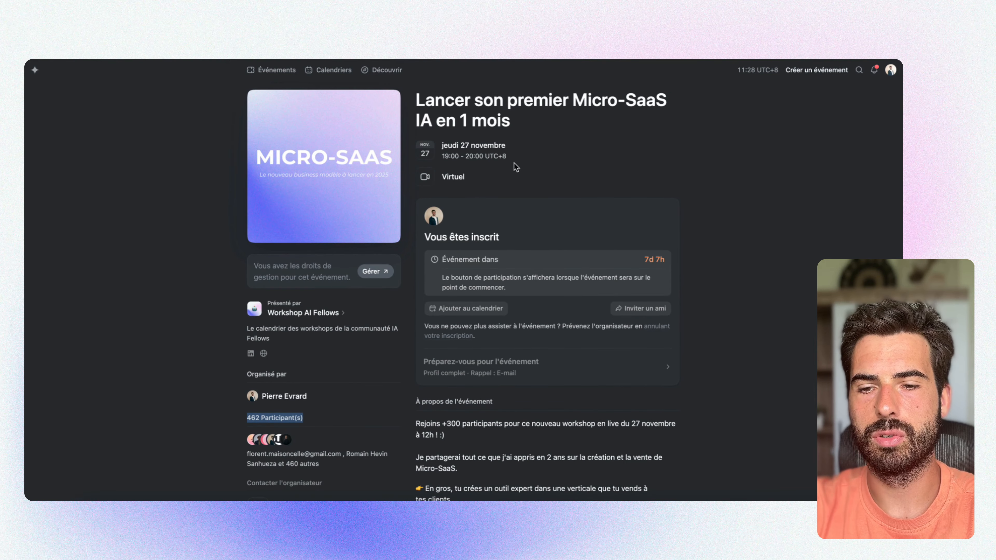
scroll(517, 262, "down", 3)
scroll(515, 260, "down", 5)
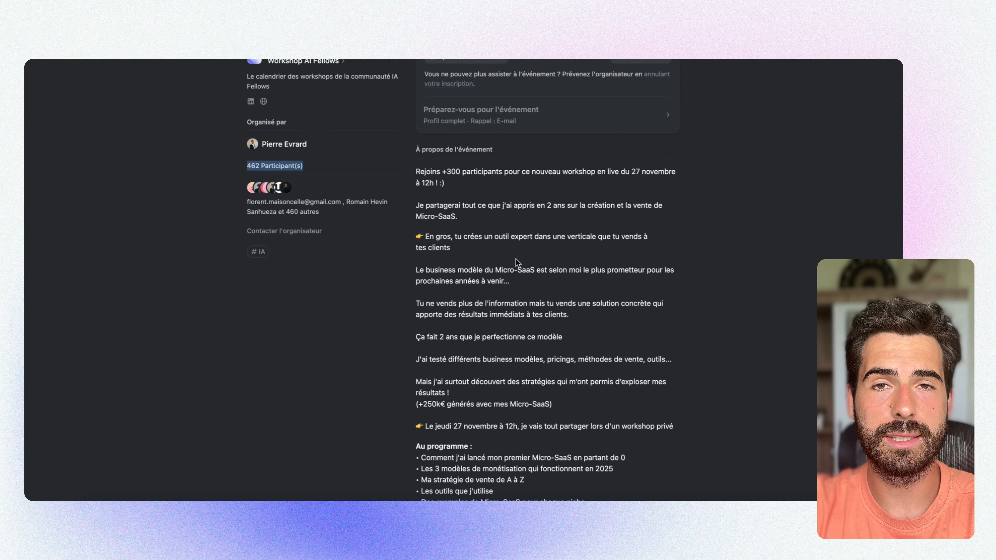
scroll(516, 261, "down", 3)
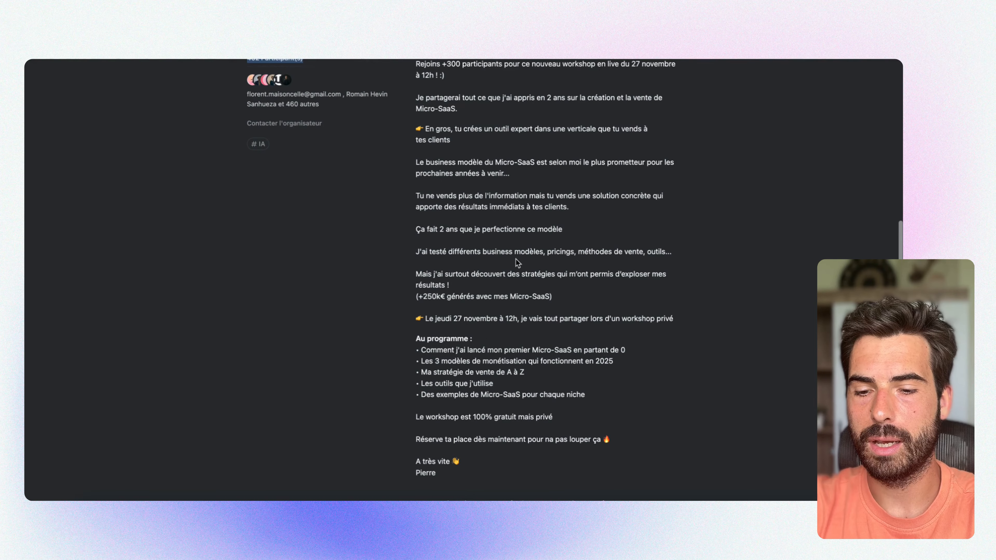
scroll(560, 251, "up", 2)
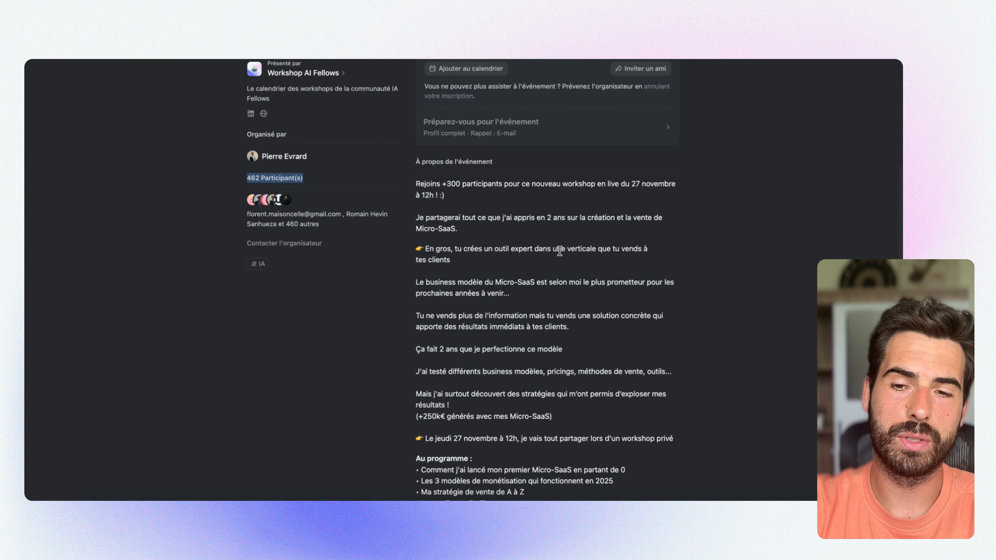
scroll(559, 251, "up", 3)
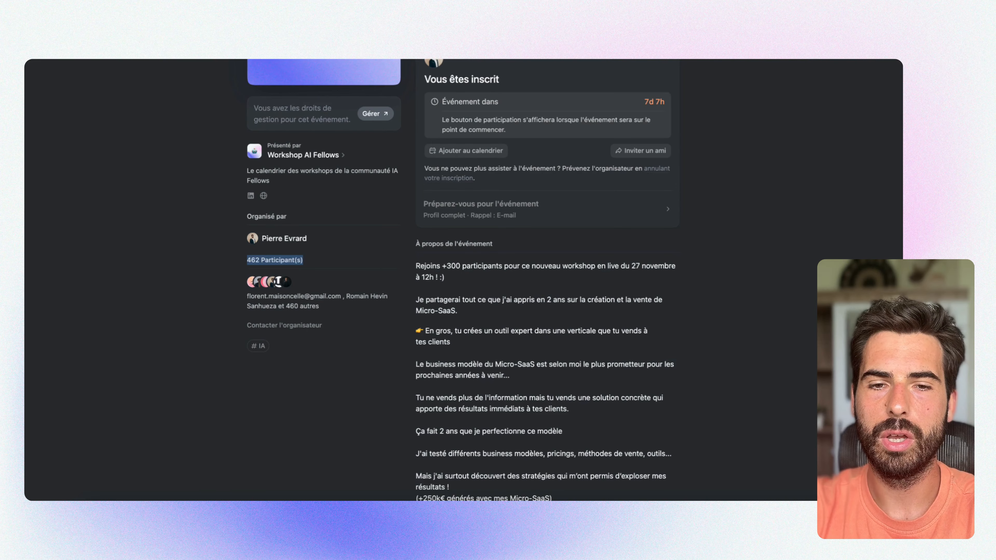
- Return to the Notion guide and look over the introduction and the diagram leading from Micro-SaaS idea to functional AI app
left_click(114, 24)
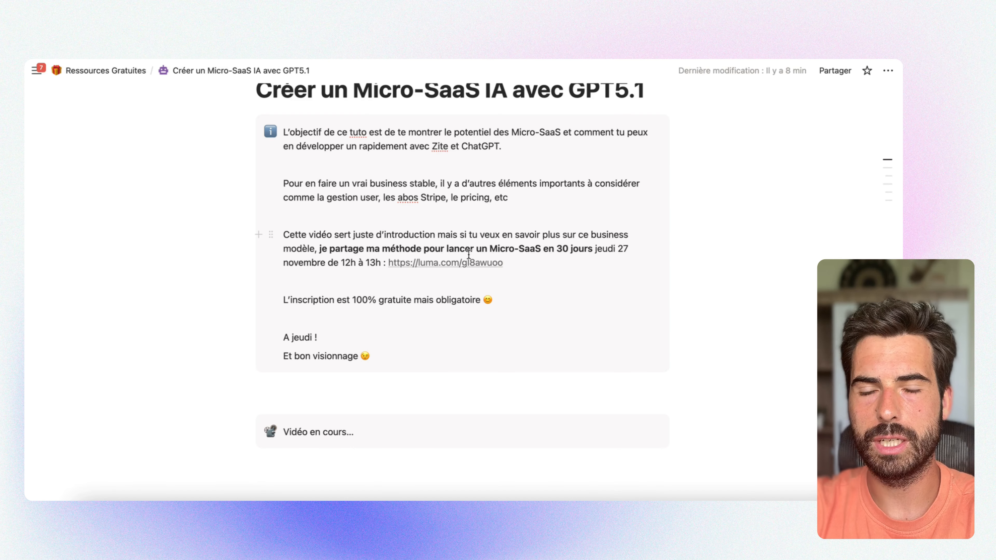
scroll(469, 254, "up", 1)
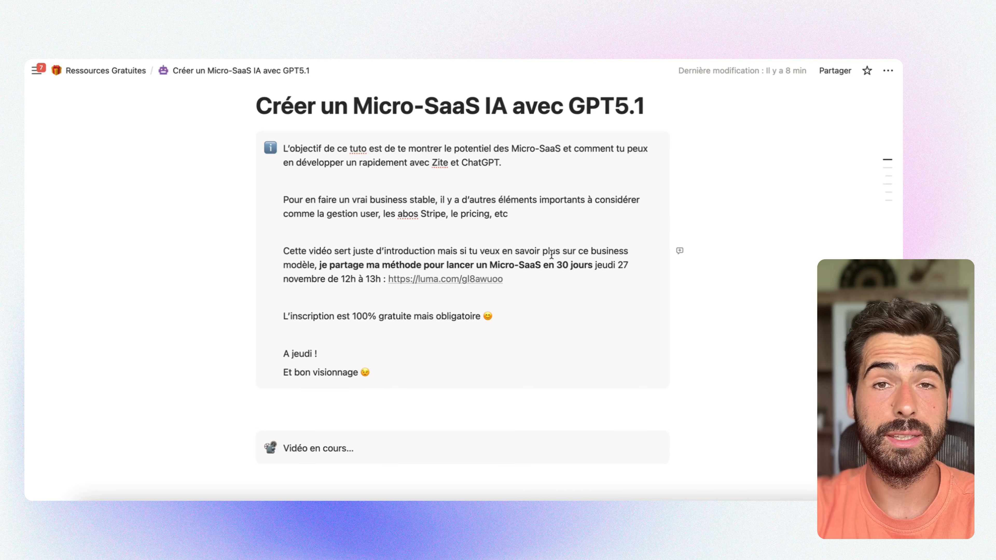
scroll(551, 255, "down", 2)
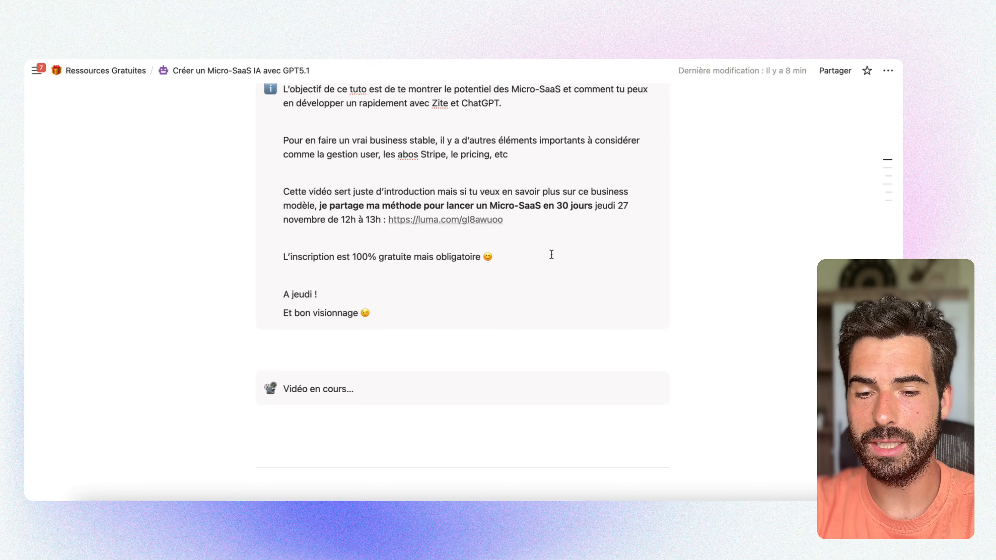
scroll(552, 254, "down", 5)
scroll(552, 254, "down", 8)
scroll(552, 255, "up", 6)
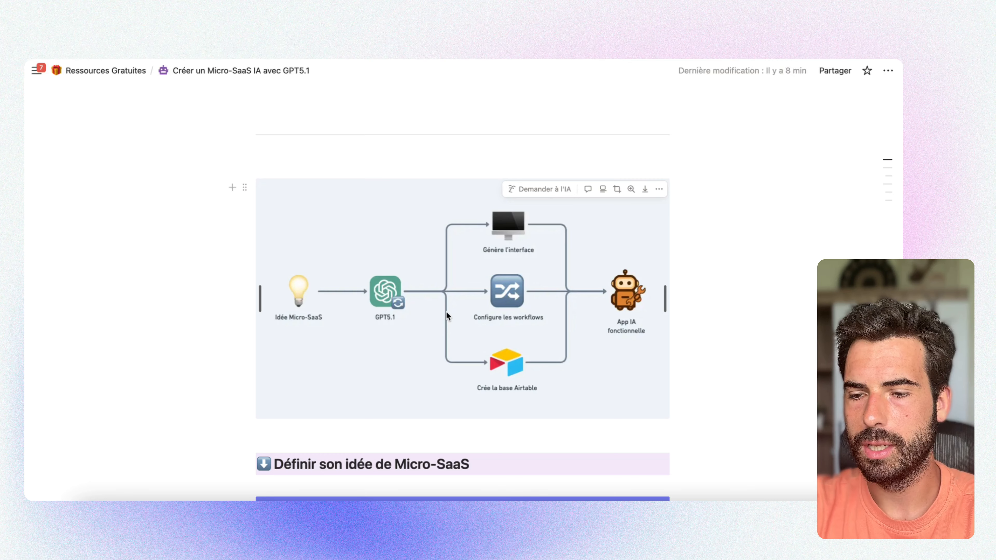
- Examine the Micro-SaaS Canvas under "Définir son idée de Micro-SaaS", from customer segment to business model and pricing
scroll(445, 312, "down", 8)
scroll(446, 311, "up", 1)
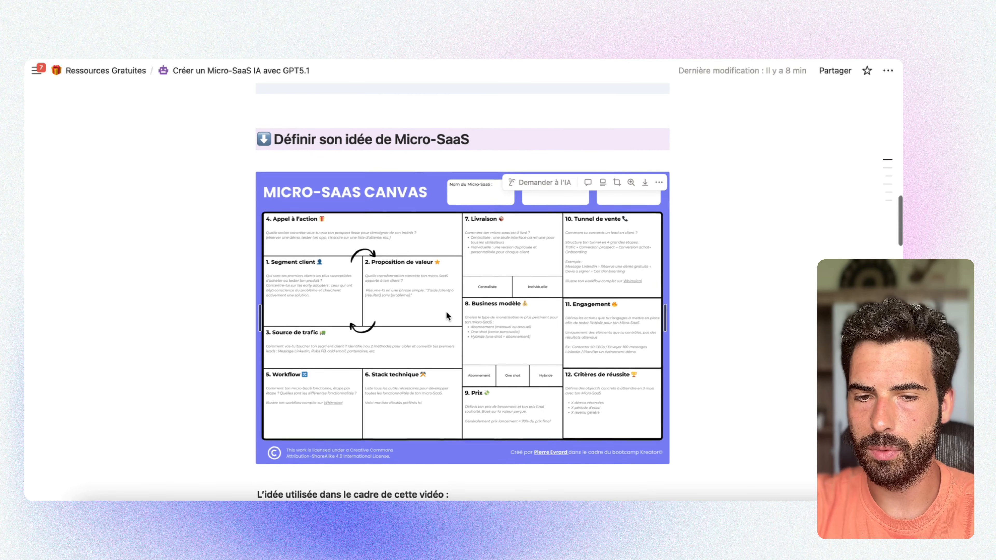
scroll(446, 311, "up", 2)
scroll(445, 311, "down", 3)
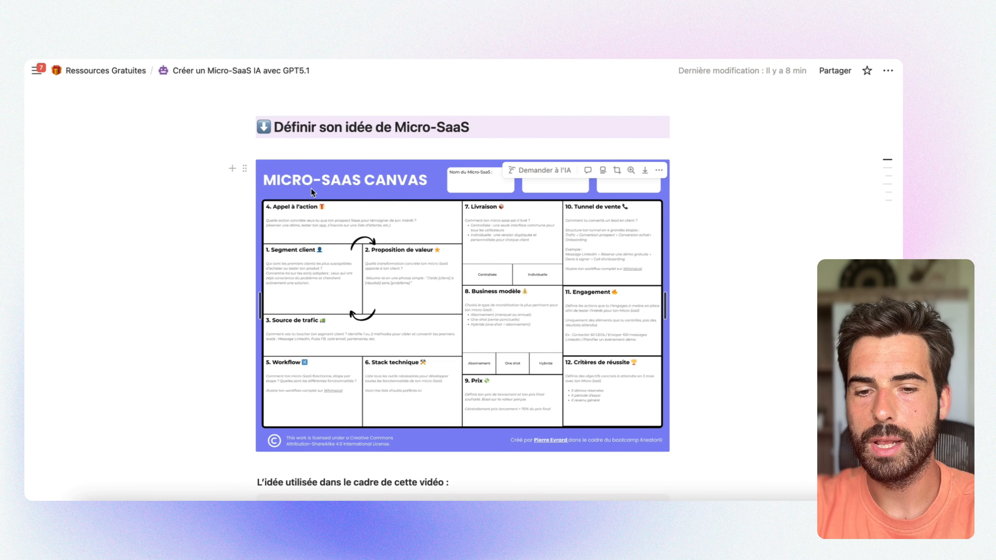
scroll(369, 186, "up", 2)
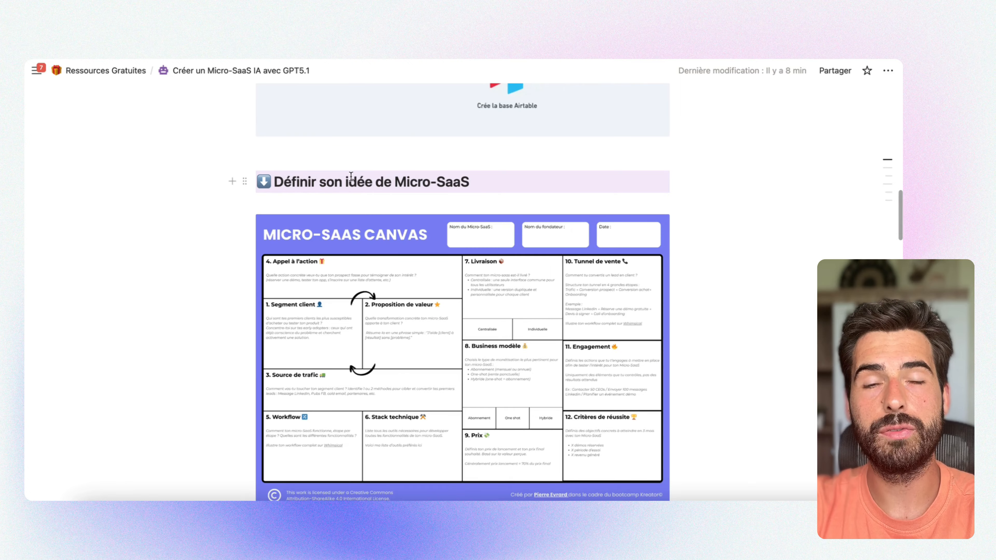
scroll(392, 174, "up", 8)
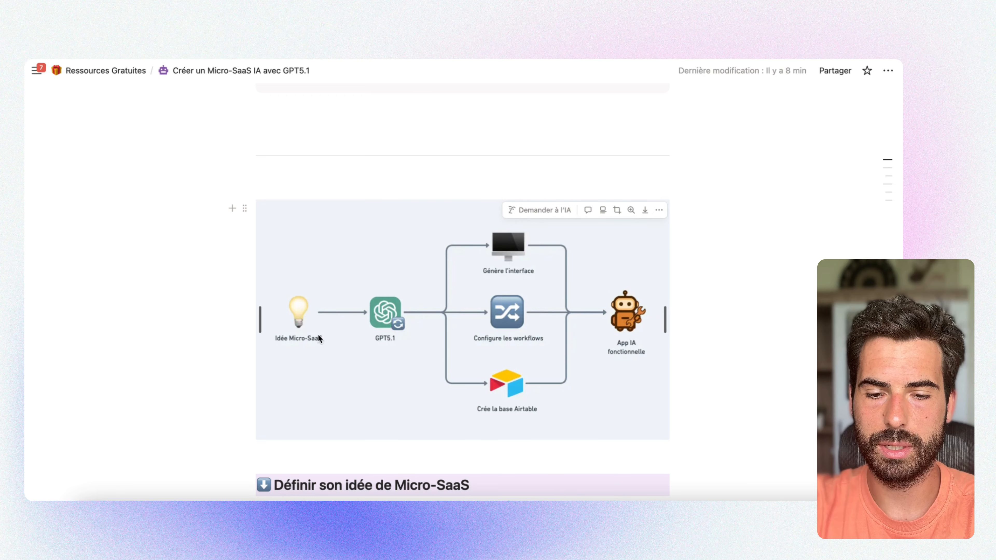
scroll(370, 352, "down", 8)
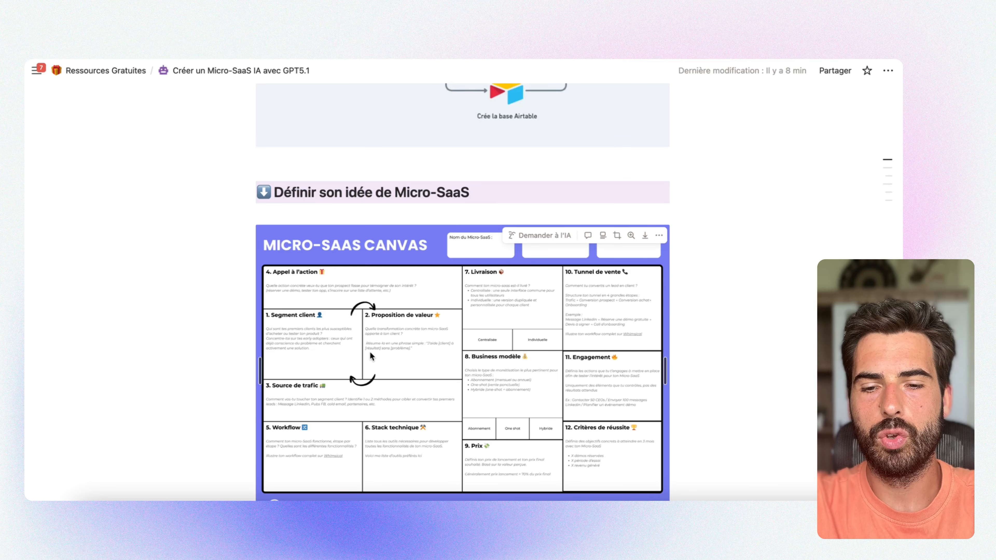
scroll(370, 355, "down", 3)
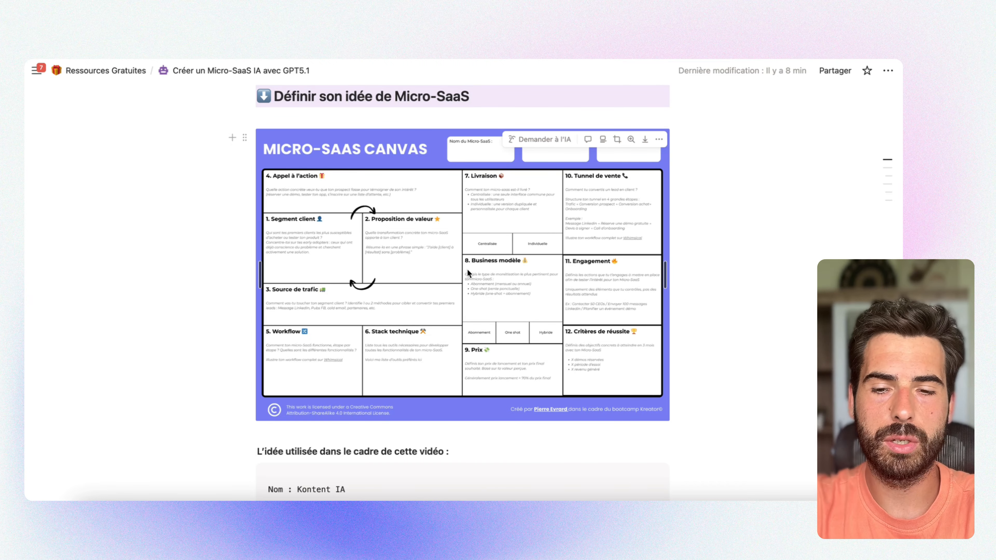
scroll(467, 269, "down", 1)
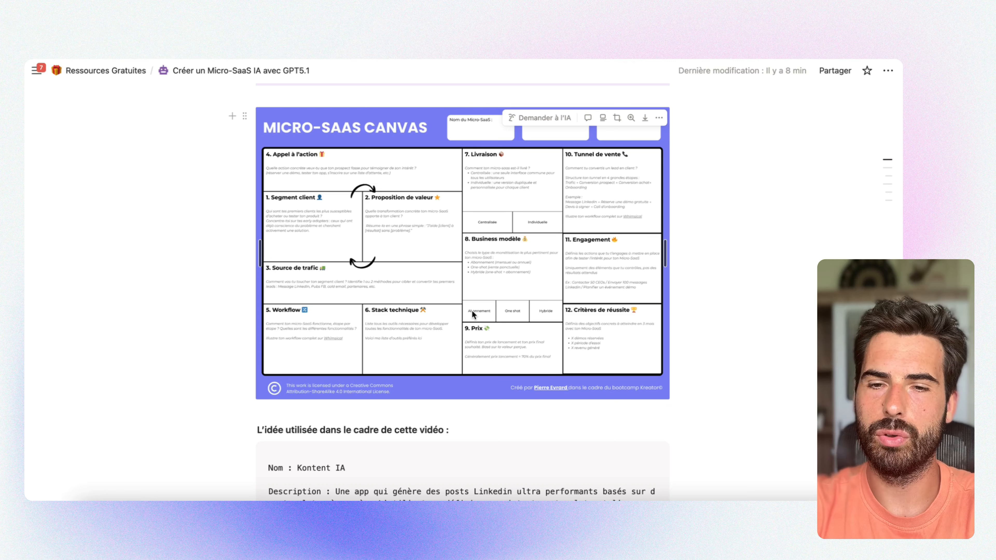
scroll(471, 311, "down", 1)
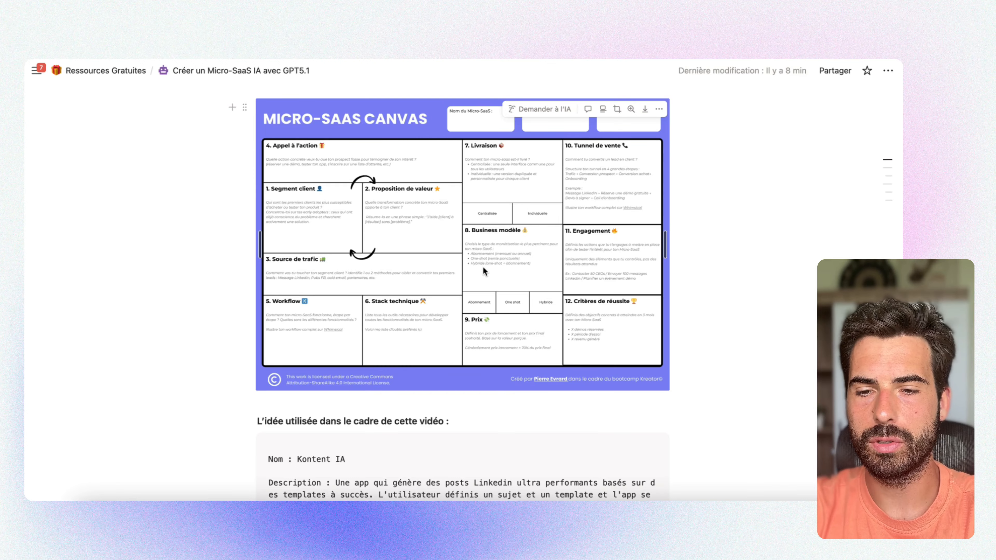
scroll(355, 219, "up", 1)
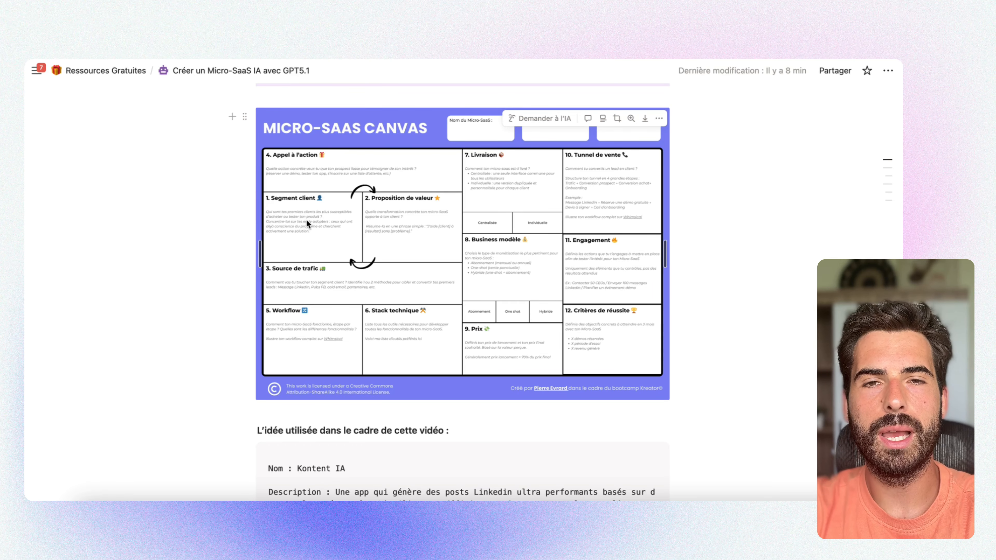
scroll(333, 207, "up", 5)
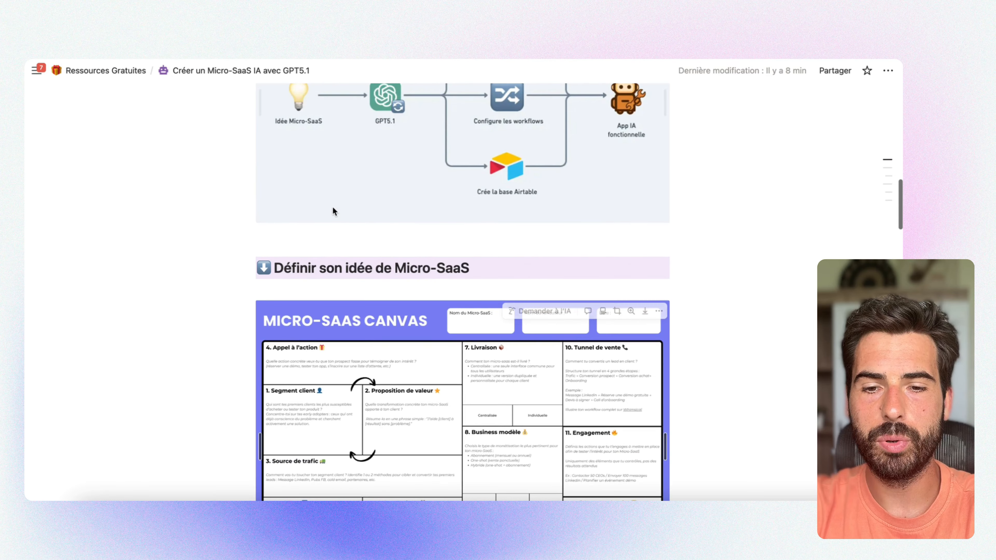
scroll(321, 193, "down", 4)
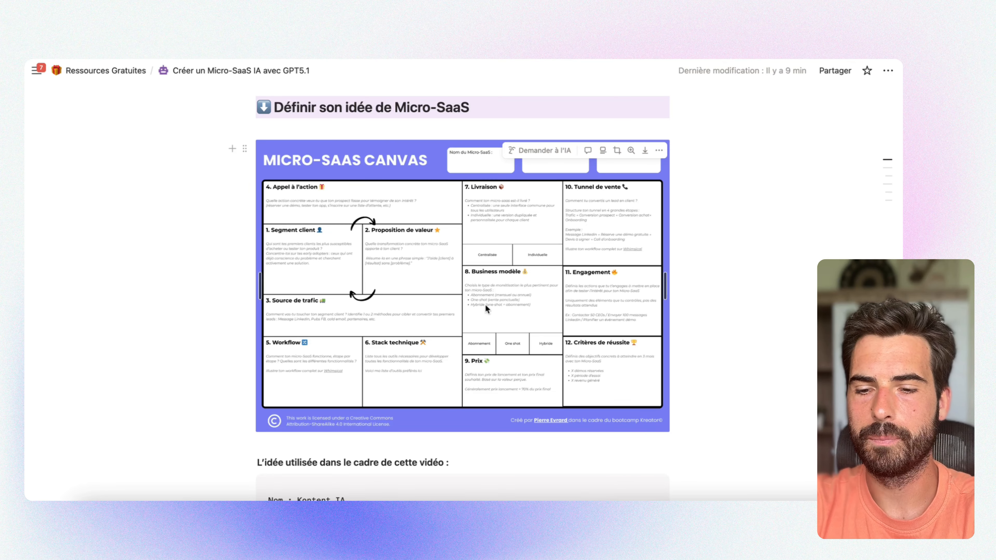
- Read the Kontent IA idea brief below the canvas, covering its name, description, key features and user authentication
scroll(486, 308, "down", 5)
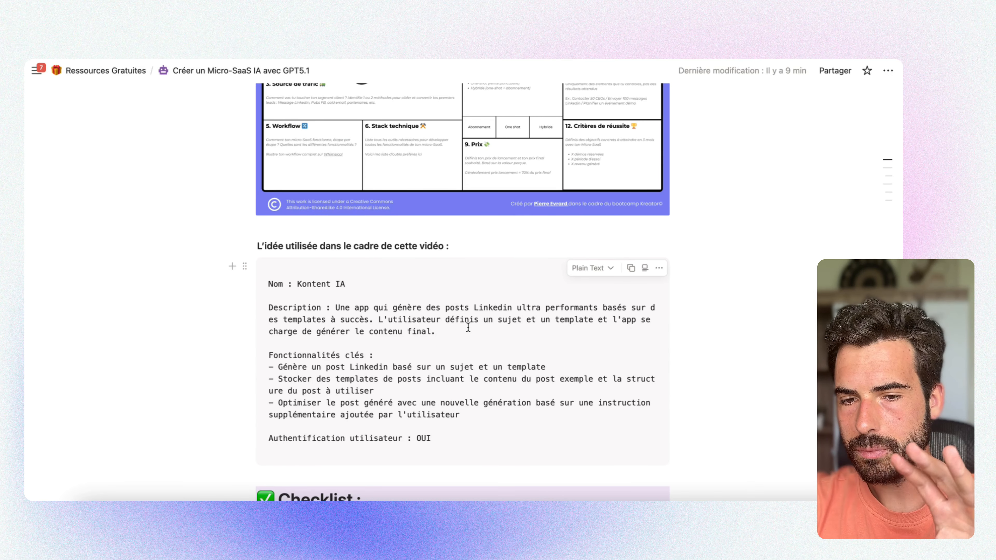
scroll(467, 328, "down", 1)
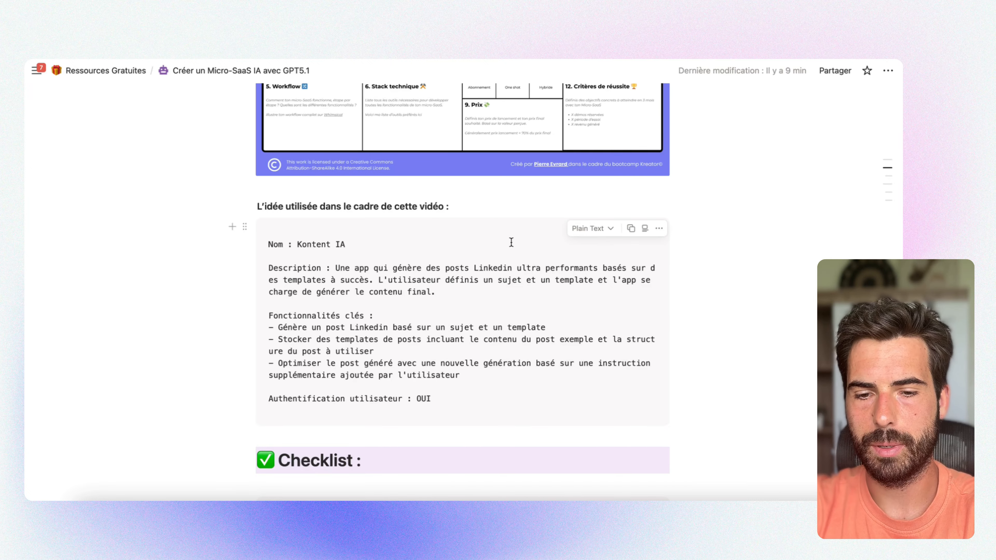
scroll(511, 242, "down", 1)
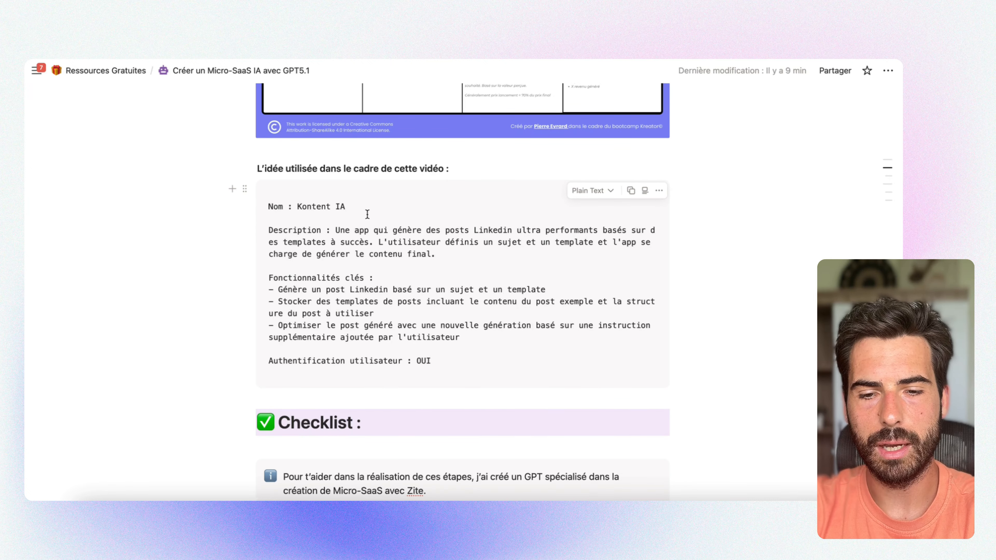
- Review the Kontent IA brief line by line, highlighting its description, the key features and the user authentication entry
scroll(365, 215, "down", 1)
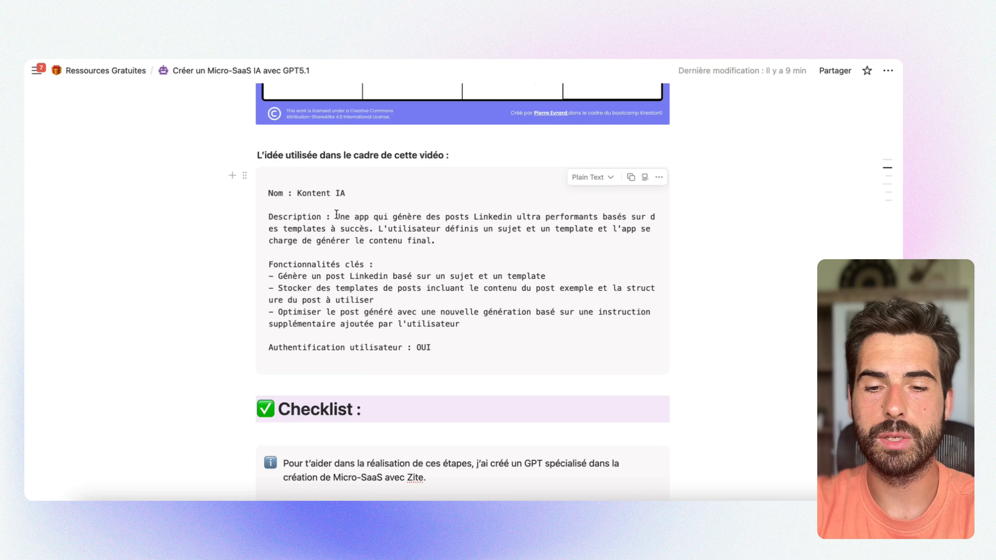
left_click_drag(336, 215, 464, 242)
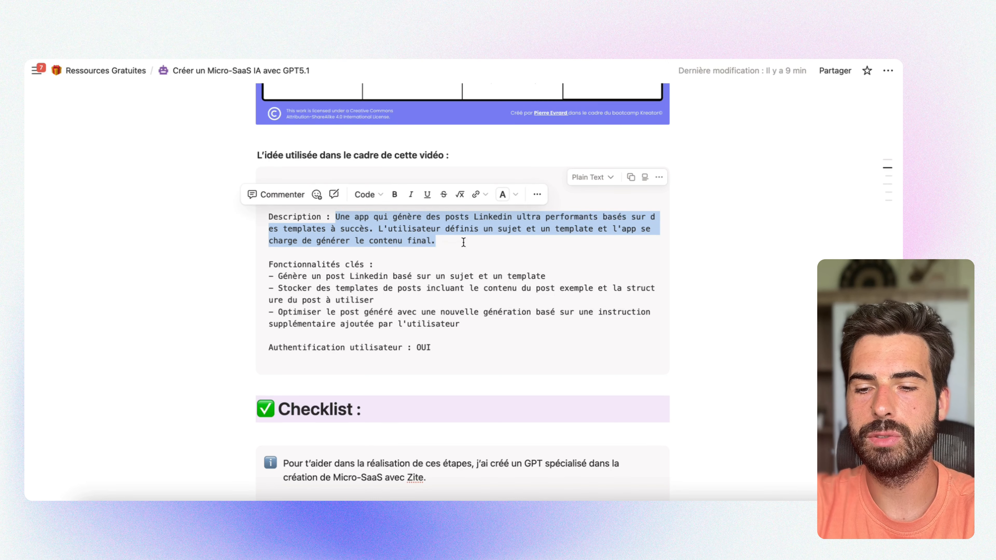
left_click(321, 229)
left_click_drag(436, 240, 376, 229)
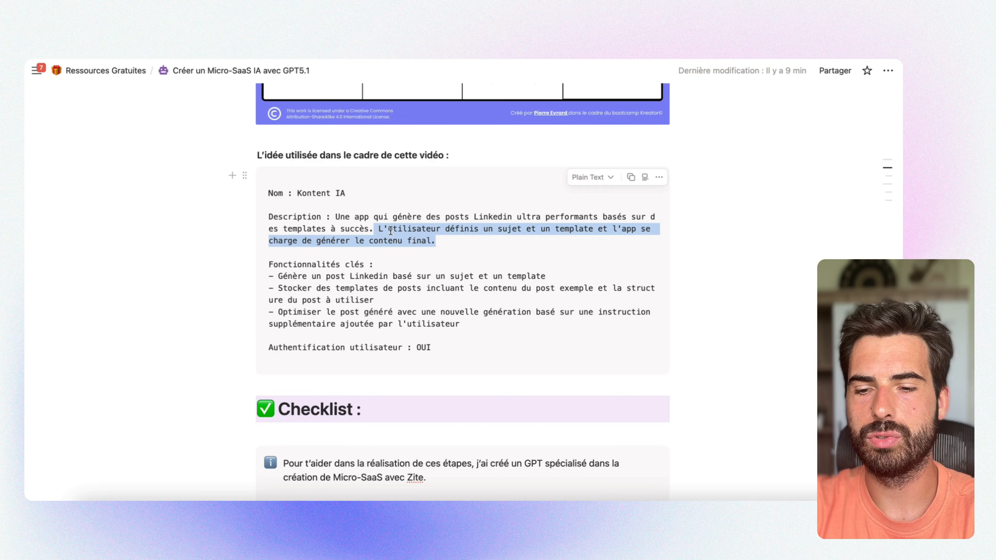
left_click(284, 235)
left_click_drag(274, 264, 397, 264)
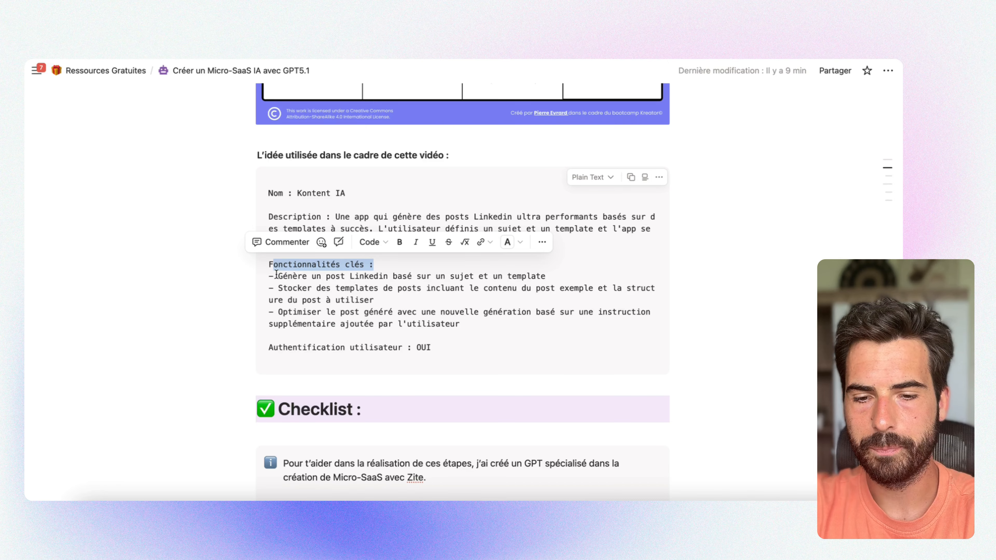
left_click_drag(278, 276, 397, 276)
scroll(287, 303, "down", 3)
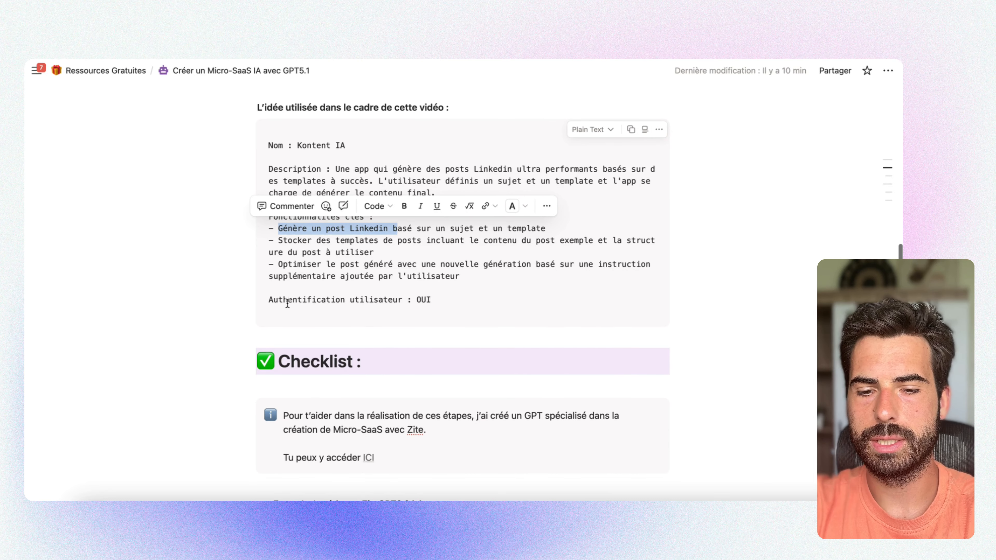
left_click_drag(287, 303, 378, 305)
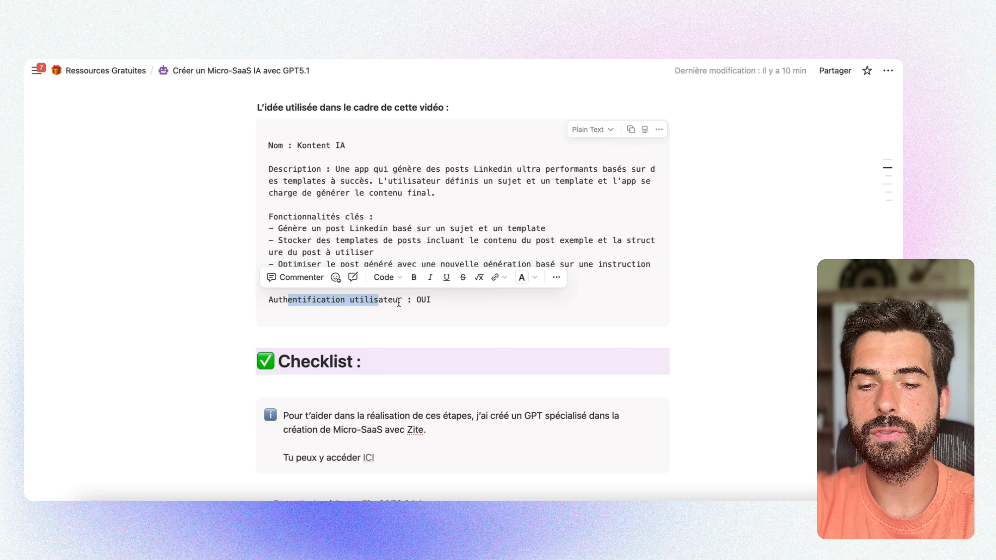
left_click_drag(446, 300, 267, 146)
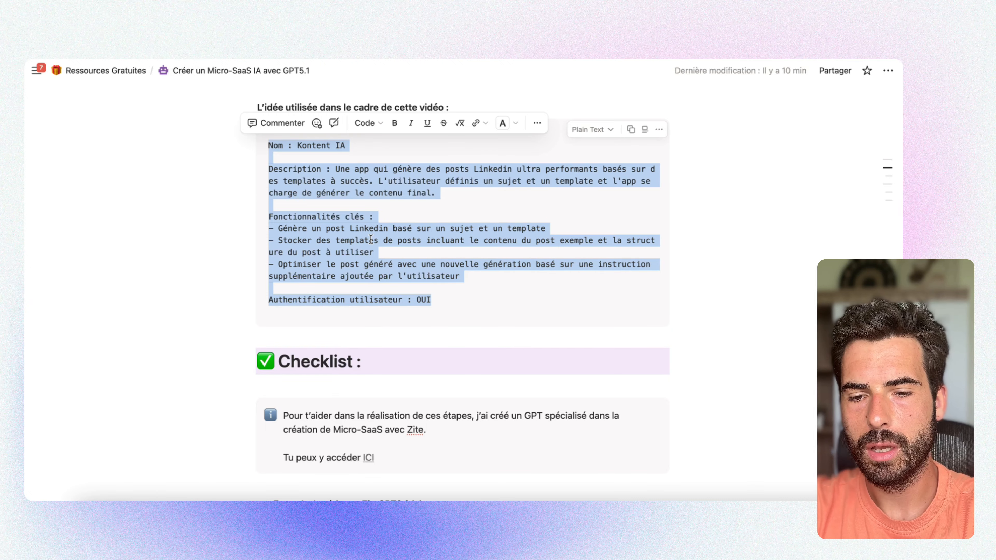
- Examine the Checklist section, covering the specialised GPT callout and the steps from accessing ZiteGPT2.0 to optimising the app in Zite's chat
scroll(452, 299, "down", 3)
scroll(452, 300, "down", 3)
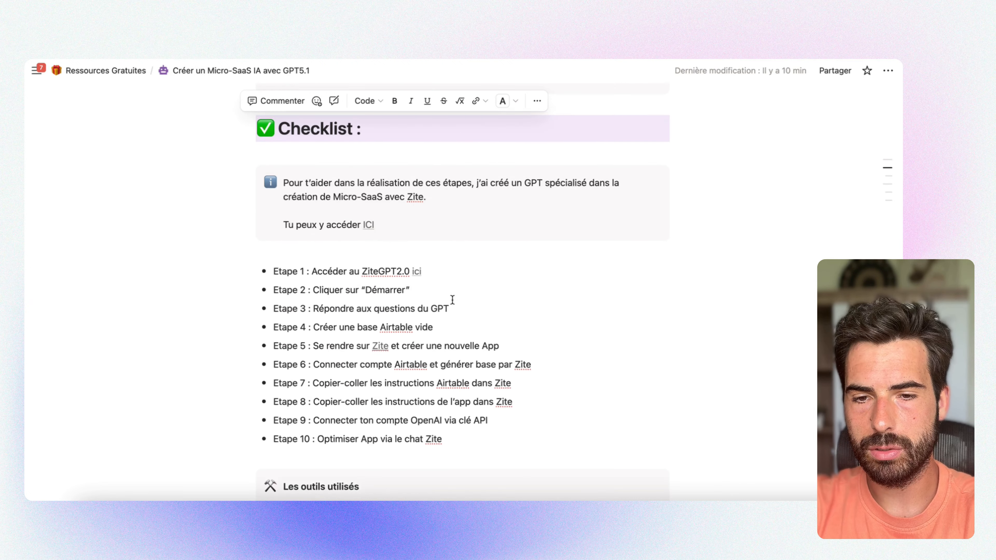
left_click(365, 171)
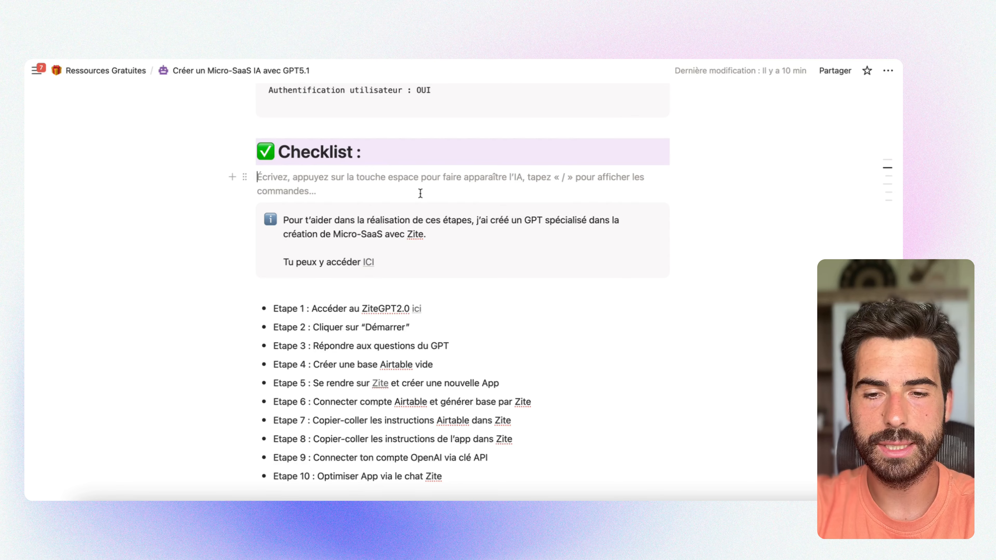
scroll(365, 171, "up", 9)
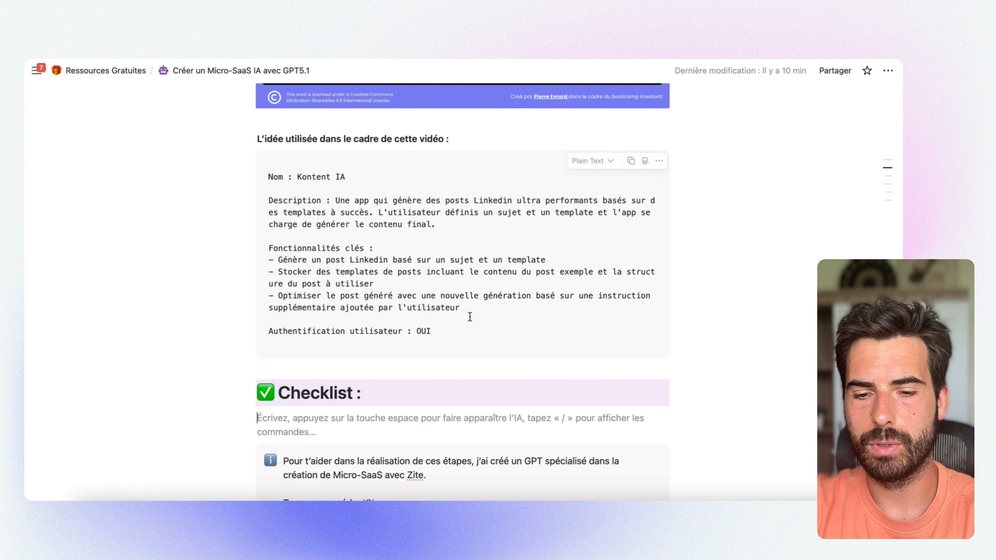
scroll(386, 408, "down", 5)
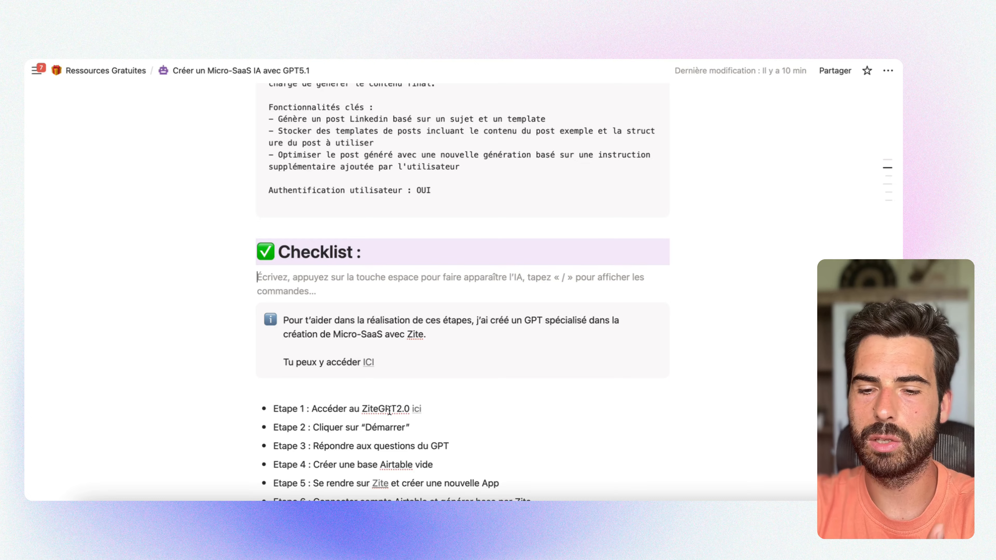
scroll(395, 290, "down", 5)
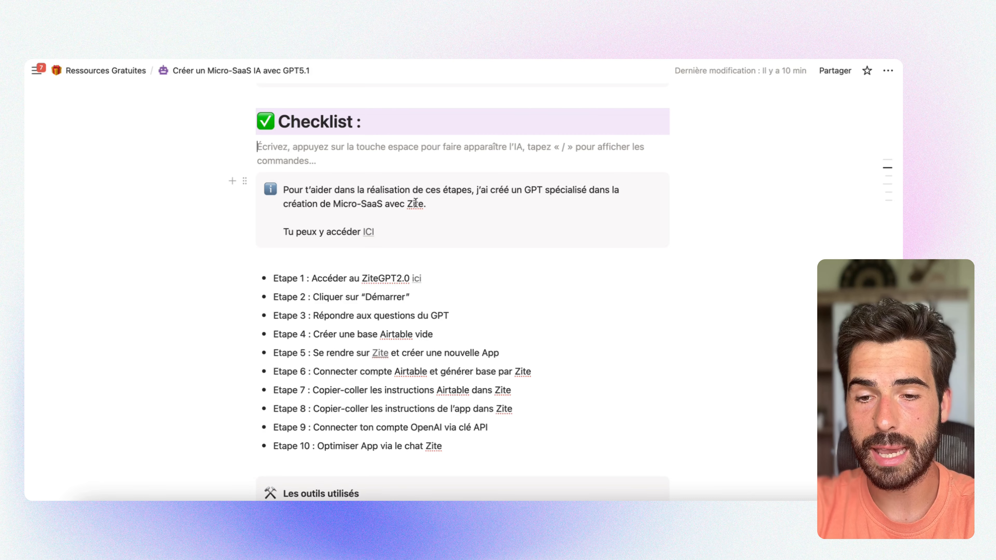
key("BackSpace")
left_click(437, 195)
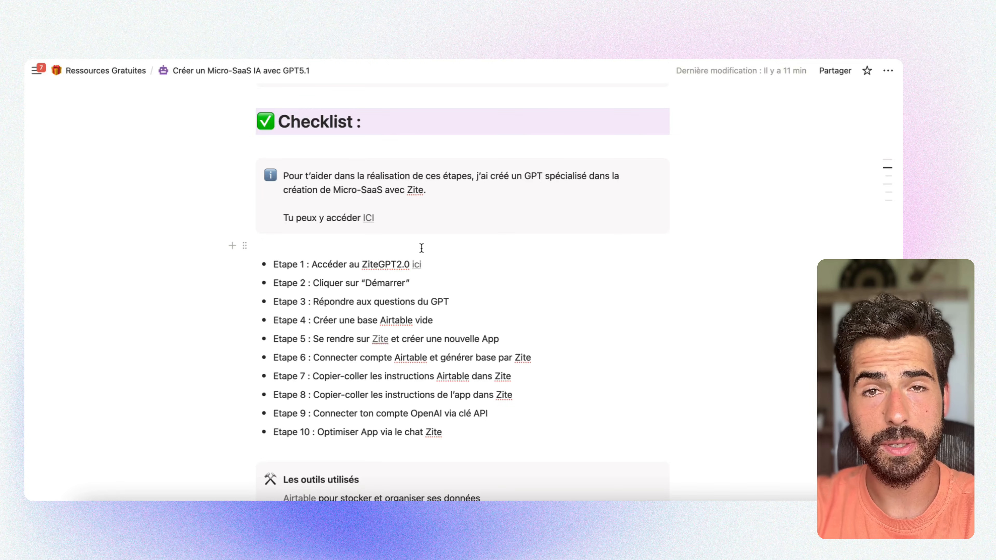
- Open ZiteGPT 2.0 in ChatGPT through the checklist callout's link and start its guided conversation with "Démarrer"
left_click(368, 219)
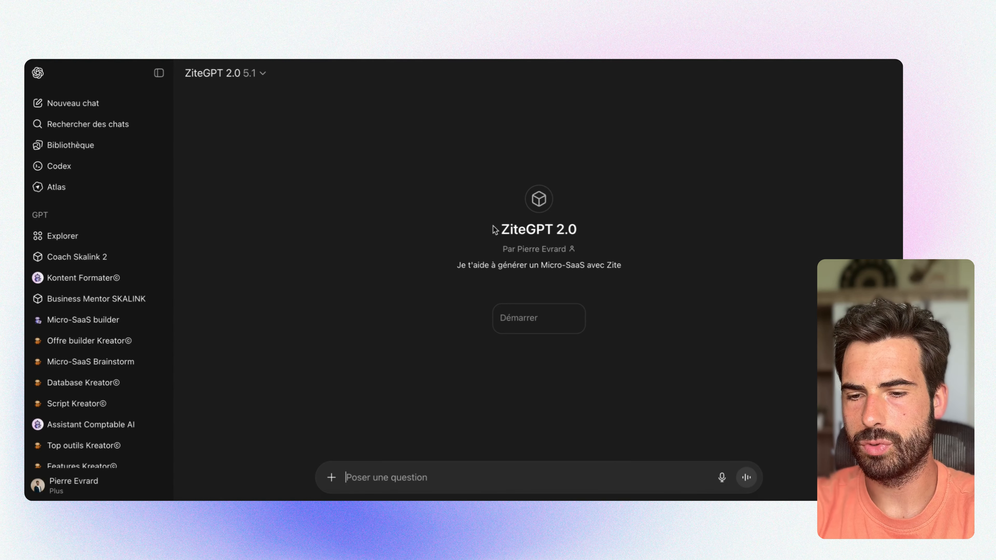
left_click(535, 319)
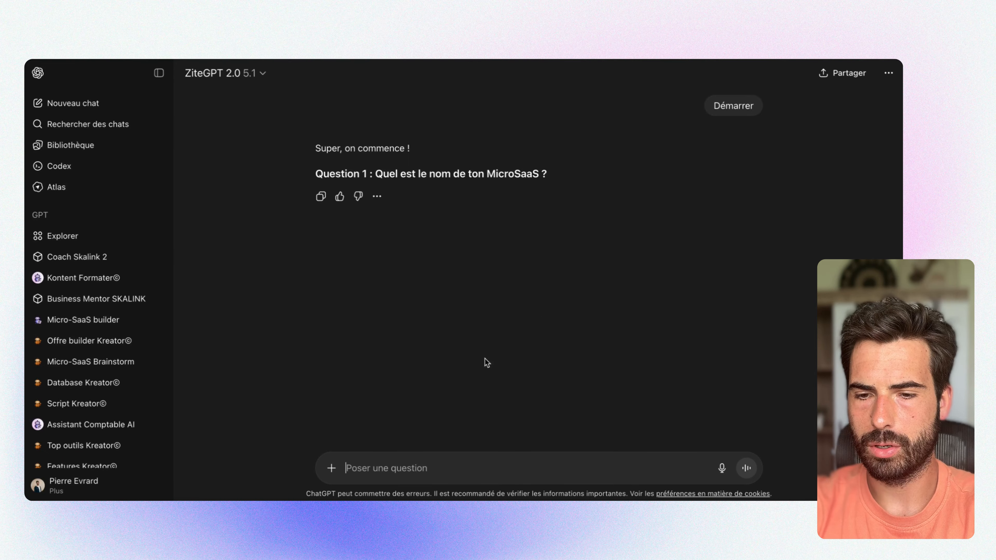
left_click_drag(560, 178, 307, 172)
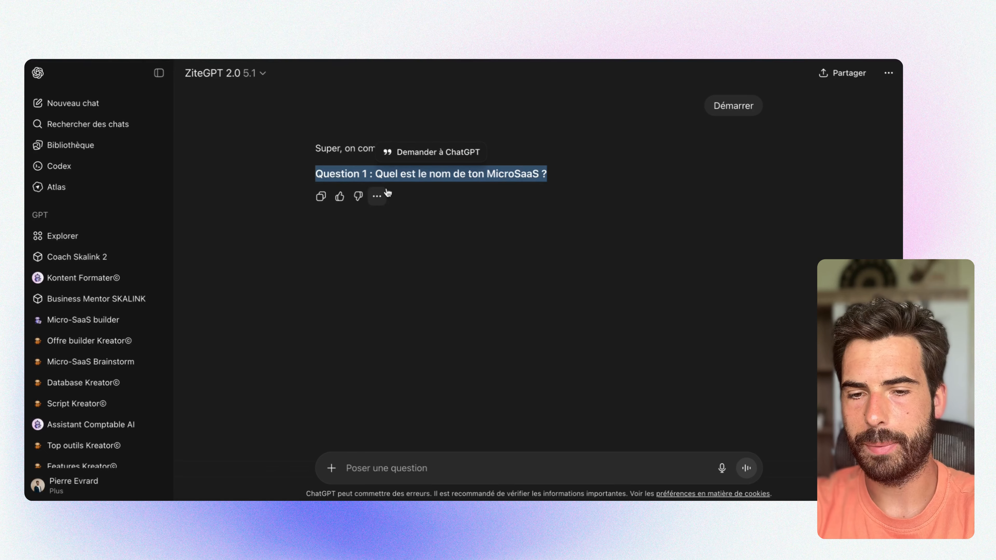
left_click(442, 174)
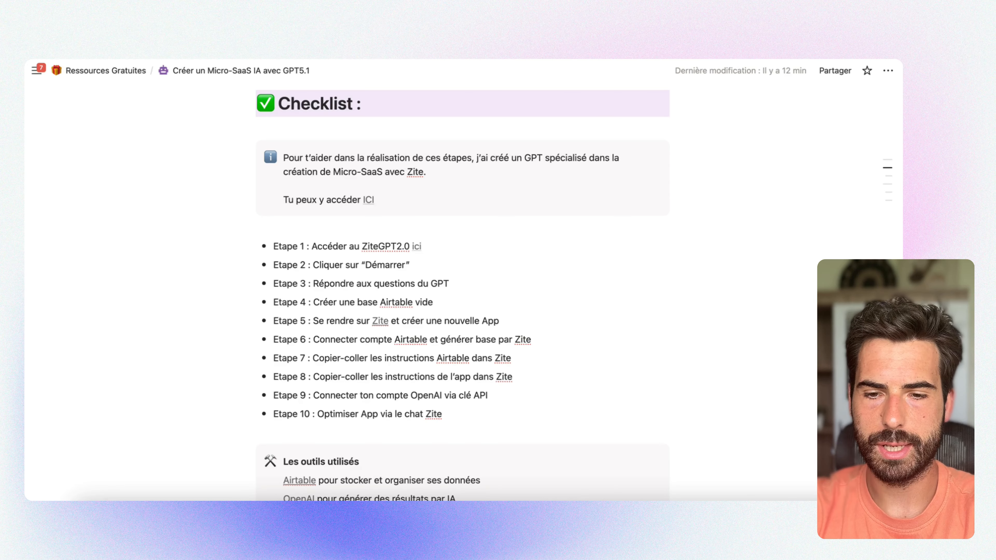
- Take the Micro-SaaS name from the Notion brief and send "Kontent IA" as the answer to ZiteGPT's Question 1
scroll(384, 191, "up", 10)
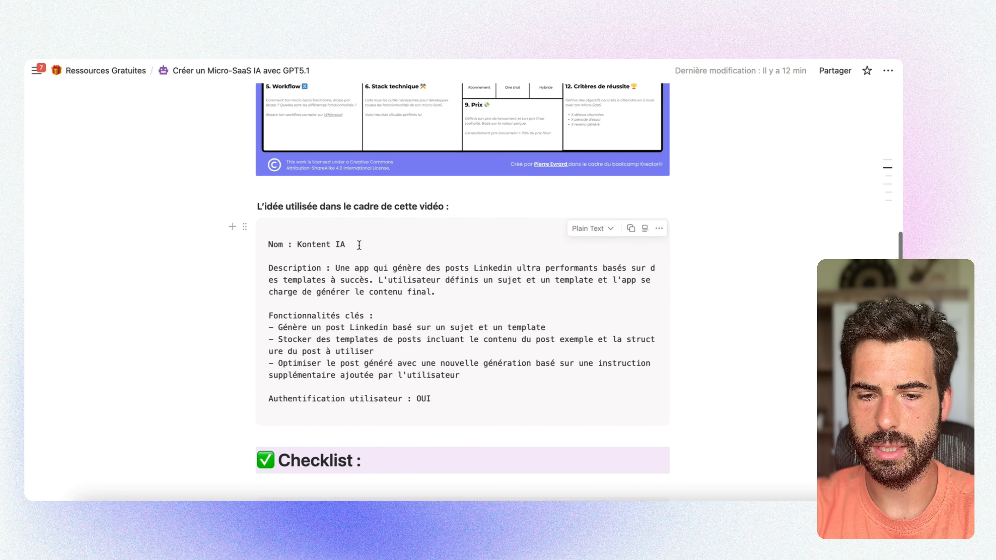
left_click_drag(359, 245, 305, 245)
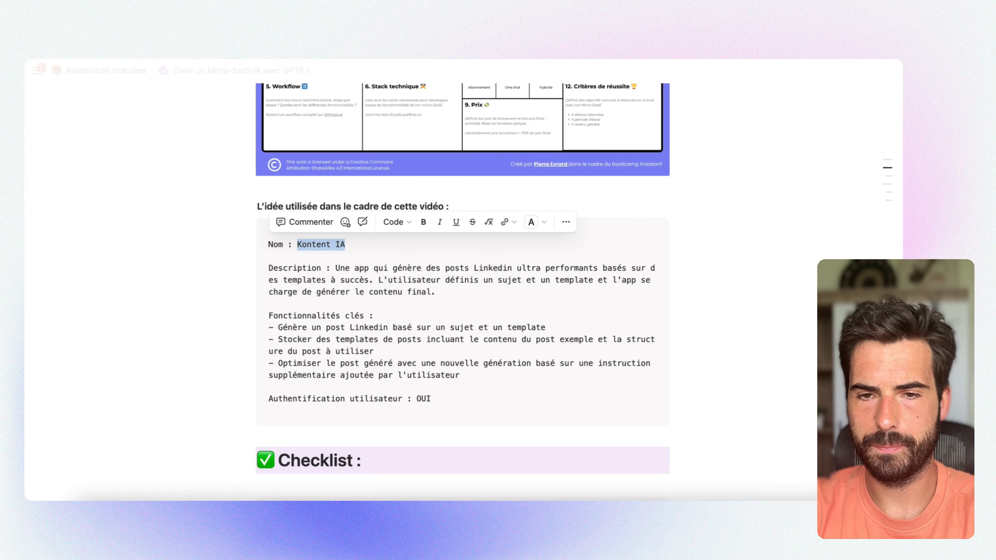
left_click(277, 51)
left_click(396, 462)
type("Kontent IA")
key("Return")
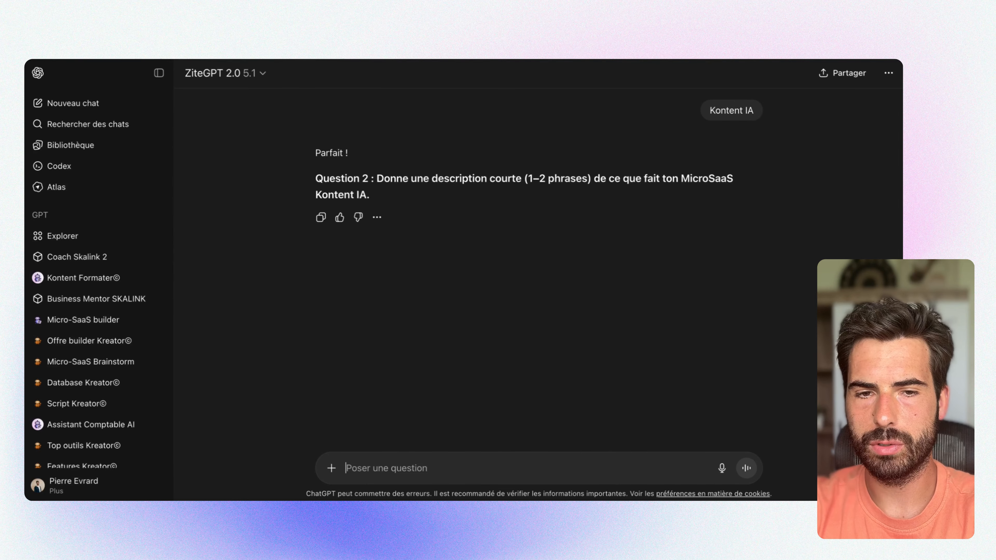
- Copy the full app description from the Notion brief and send it to ZiteGPT as the answer to Question 2
key("super+Tab")
left_click_drag(436, 292, 333, 265)
key("super+c")
key("super+Tab")
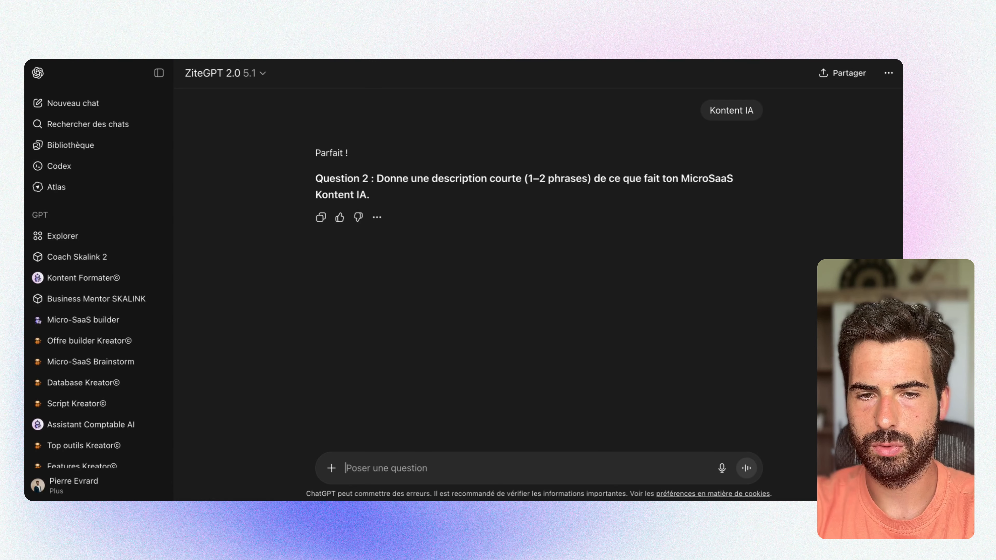
key("super+v")
key("Return")
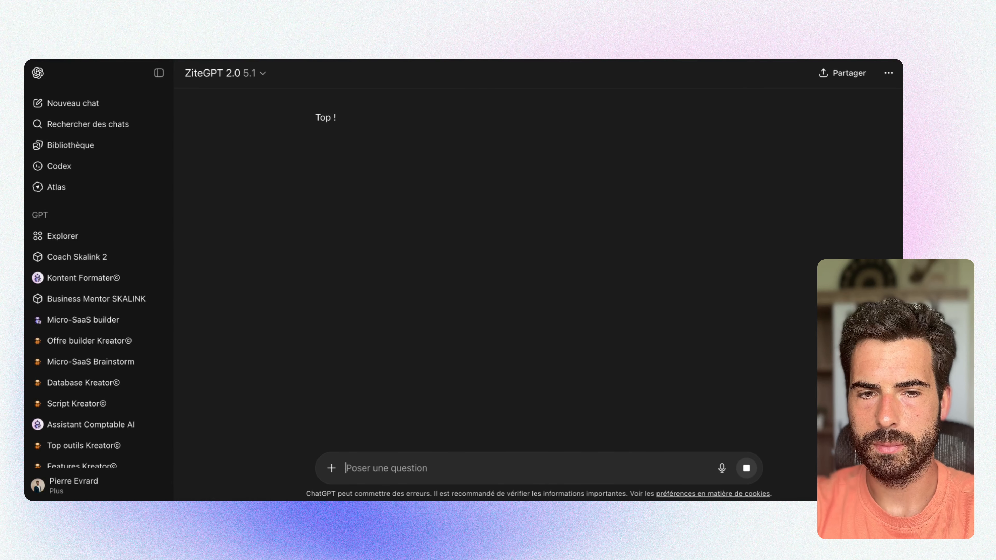
- Copy the three key features from the Notion brief and send them to ZiteGPT as the answer to Question 3
key("super+Tab")
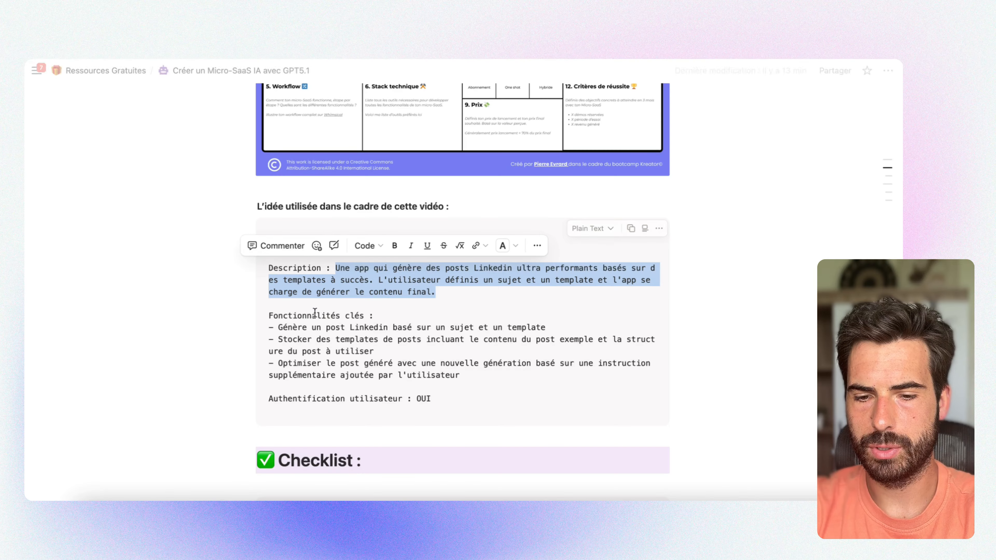
left_click_drag(462, 375, 269, 327)
key("super+c")
key("super+Tab")
key("super+v")
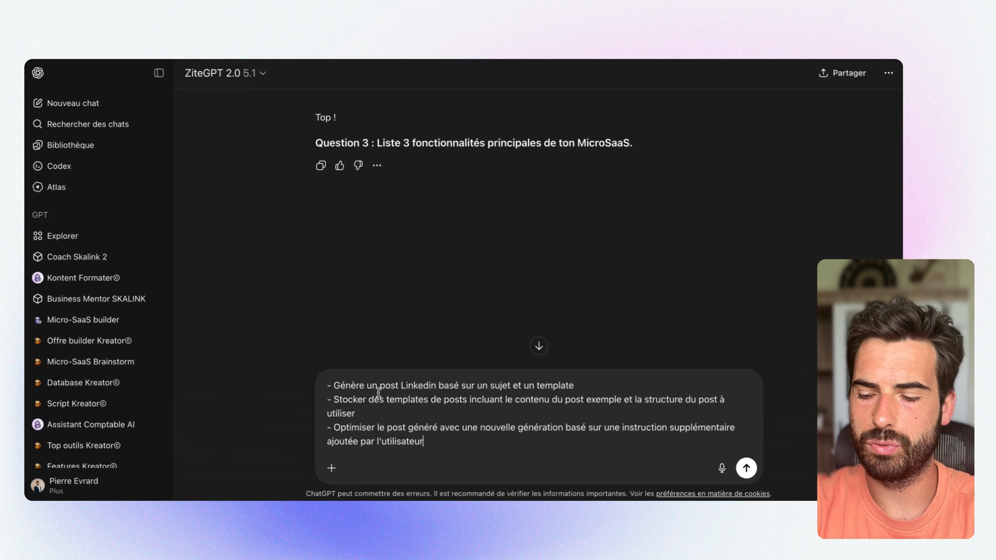
key("Return")
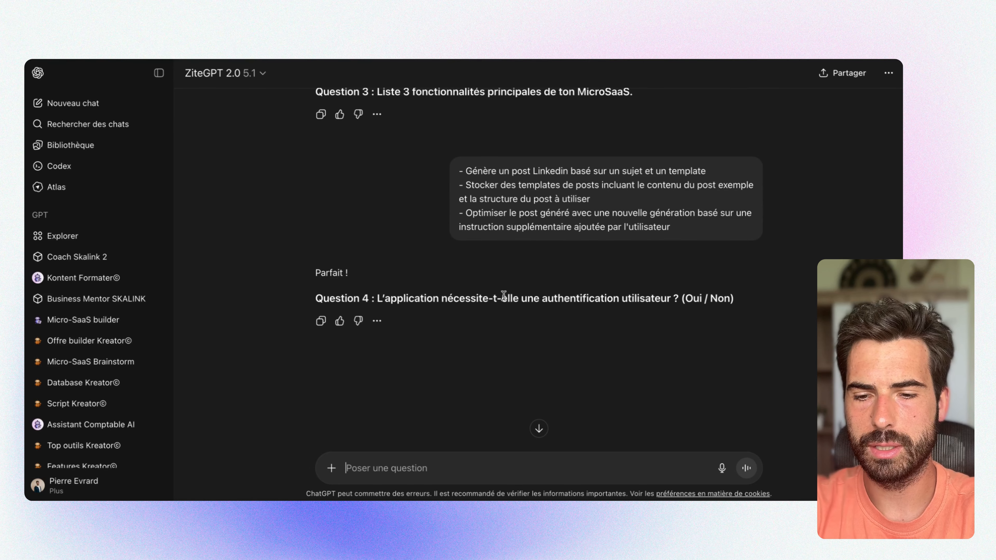
- Answer ZiteGPT's Question 4 about user authentication with "OUI"
scroll(504, 295, "down", 2)
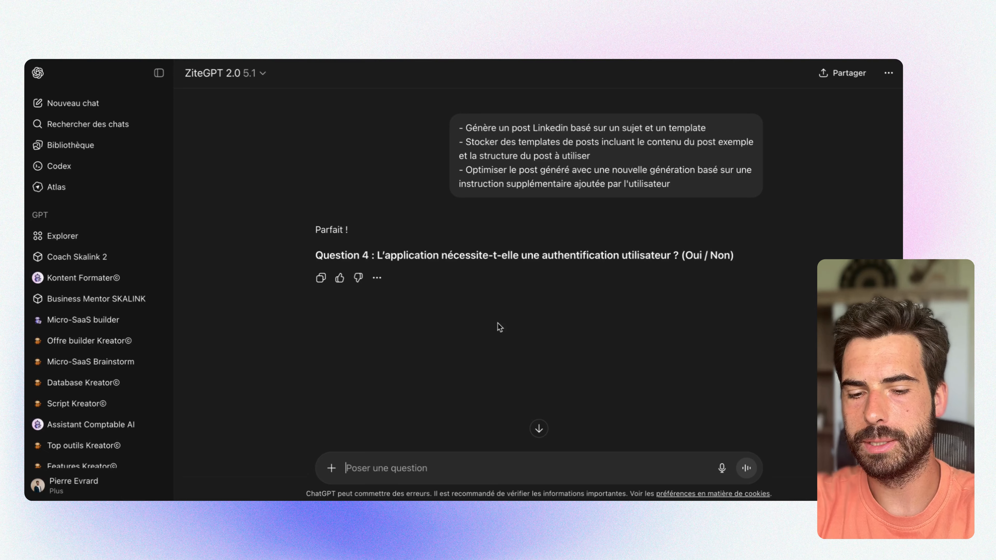
type("OUI")
key("Return")
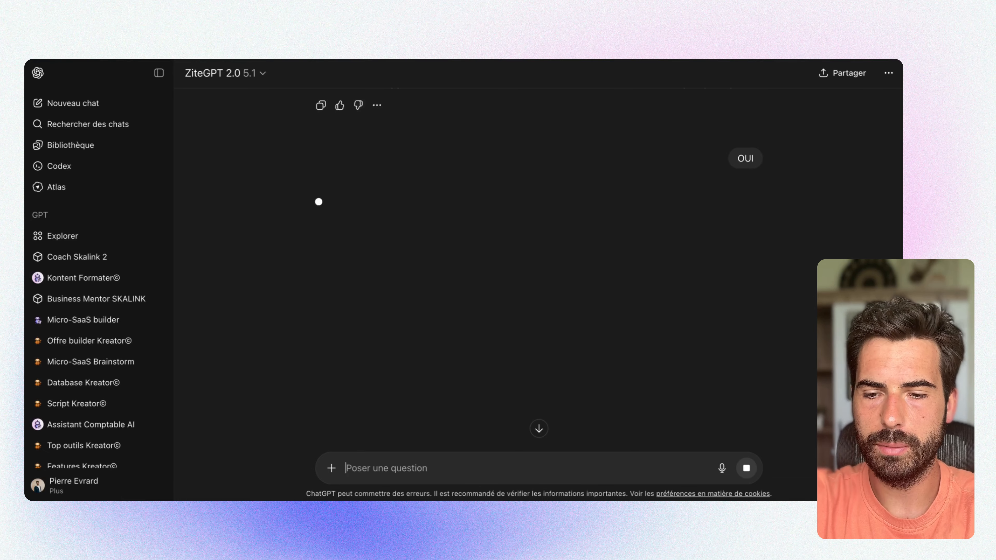
- Examine ZiteGPT's generated answer, comparing the Airtable table instructions in BLOC 1 with the Zite app instructions in BLOC 2
scroll(461, 277, "up", 3)
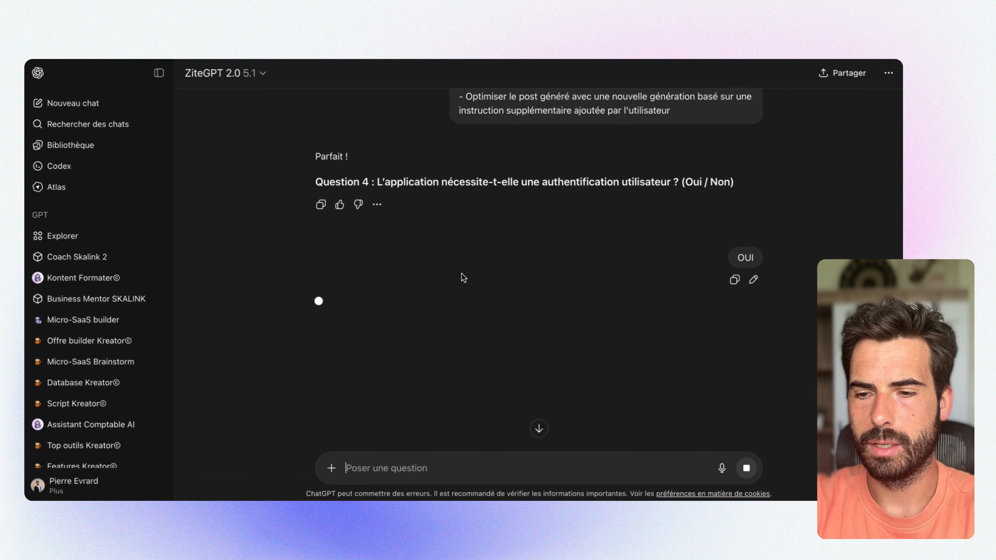
scroll(461, 268, "down", 1)
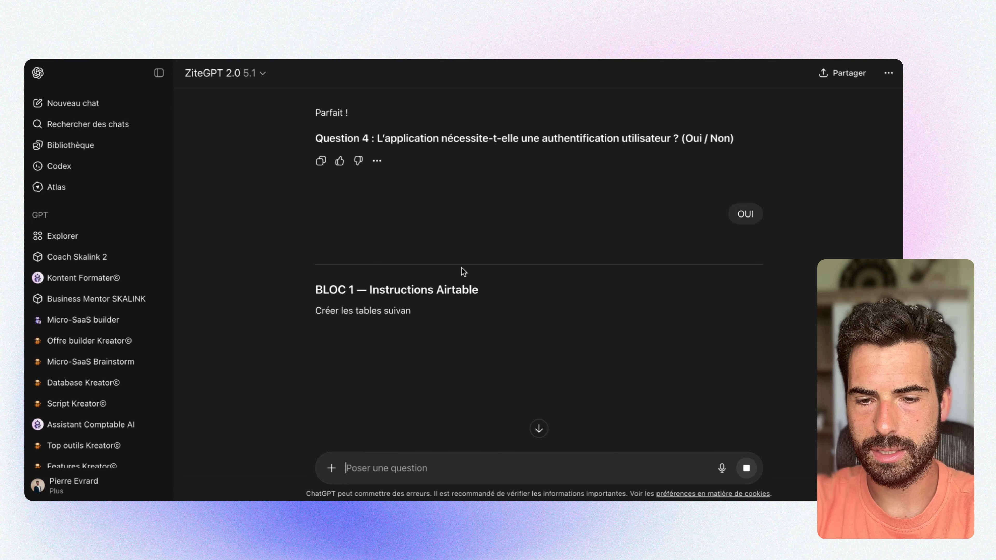
scroll(461, 268, "down", 1)
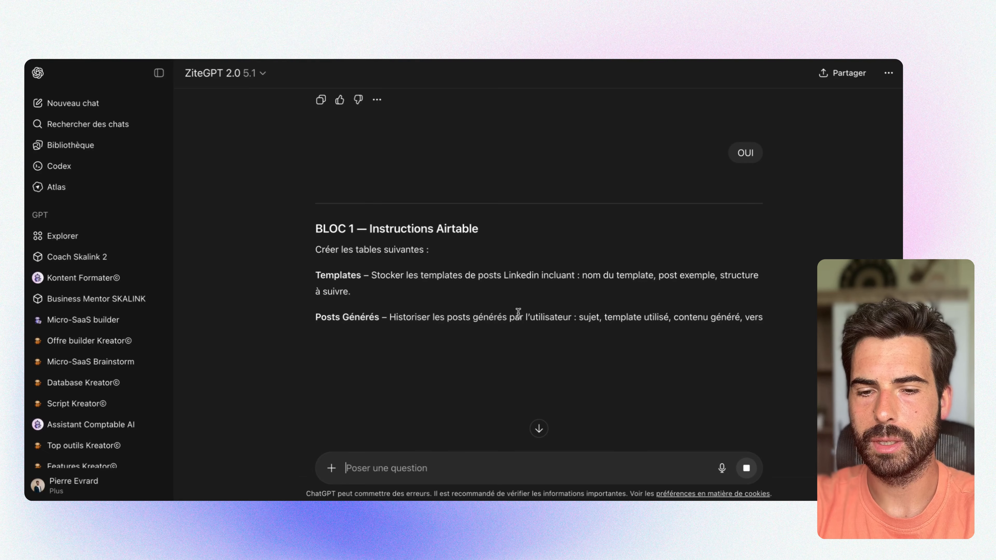
scroll(518, 313, "down", 1)
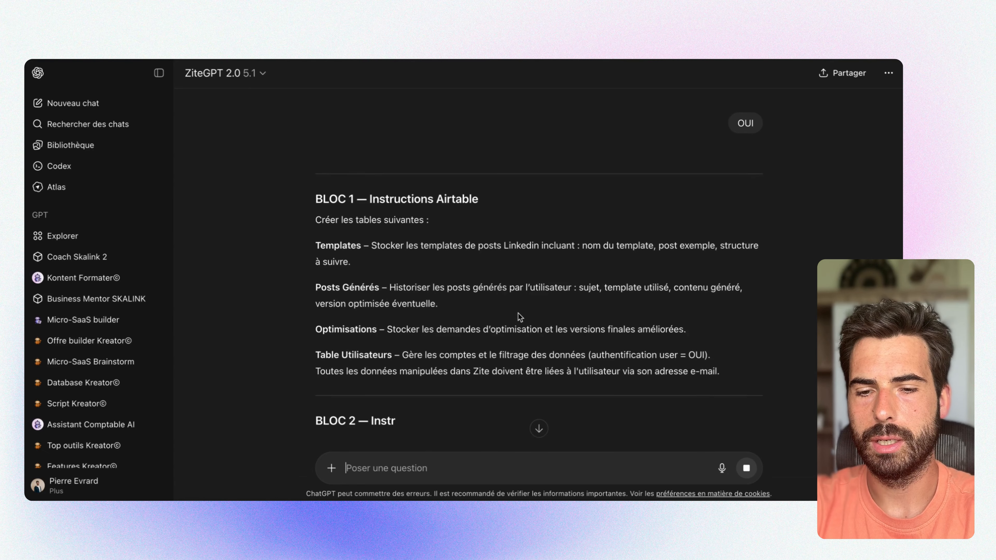
left_click_drag(369, 194, 474, 192)
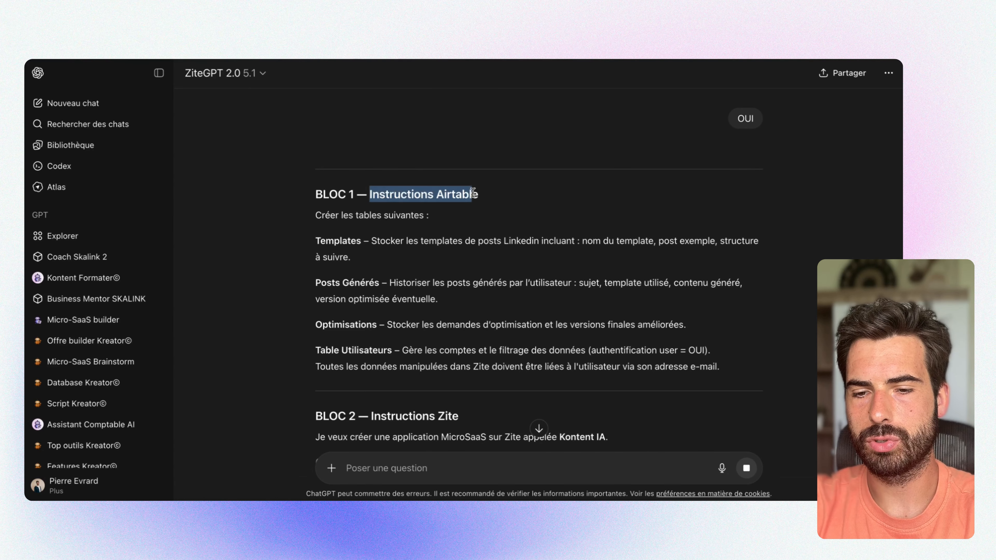
scroll(502, 314, "down", 4)
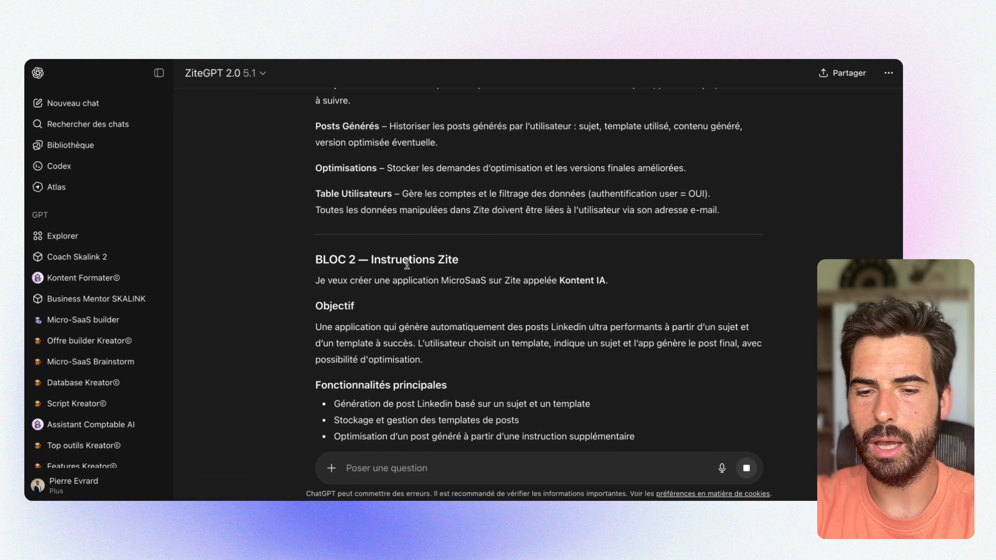
left_click_drag(369, 257, 476, 261)
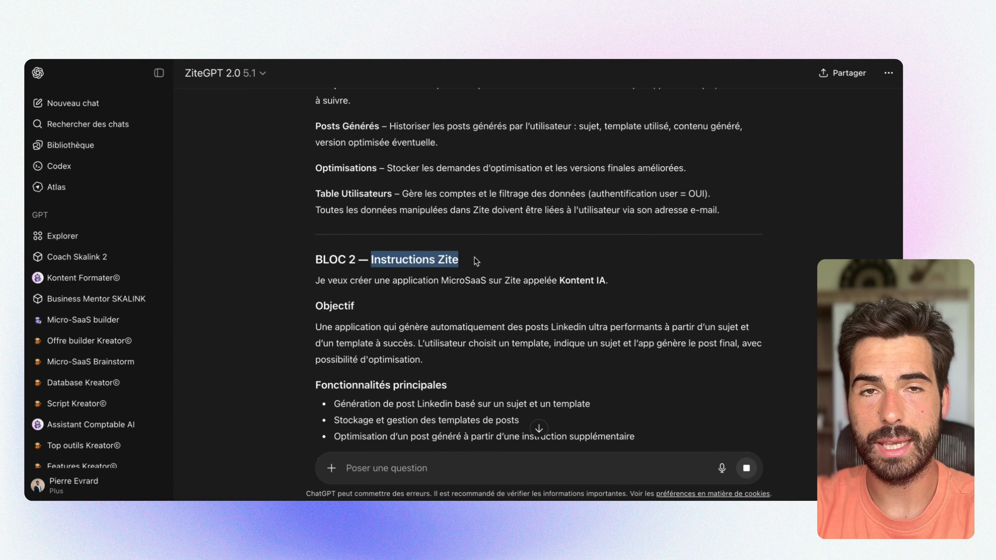
scroll(469, 323, "up", 5)
scroll(469, 323, "down", 2)
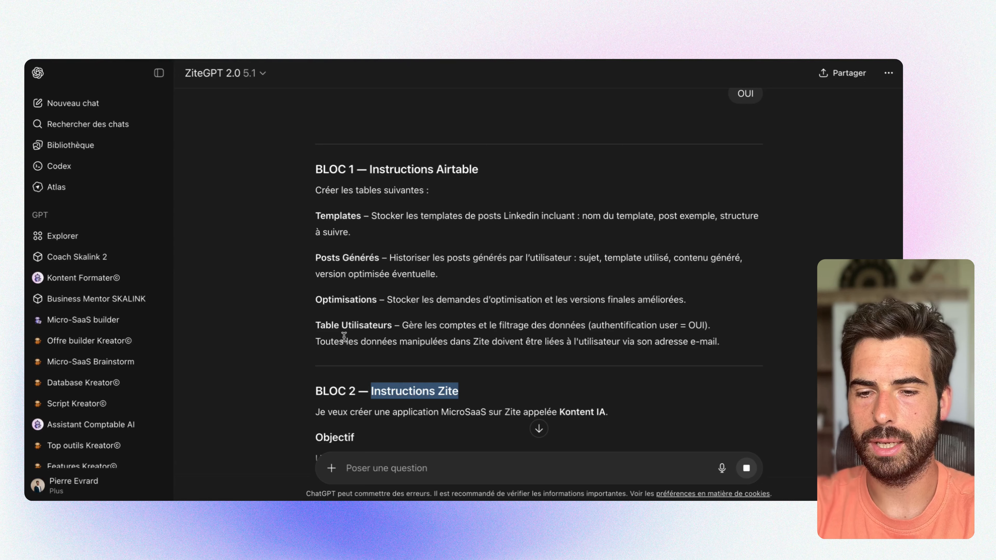
- Review the BLOC 2 Zite app instructions in ZiteGPT's answer, including its objective, main features and authentication sections
scroll(517, 255, "down", 7)
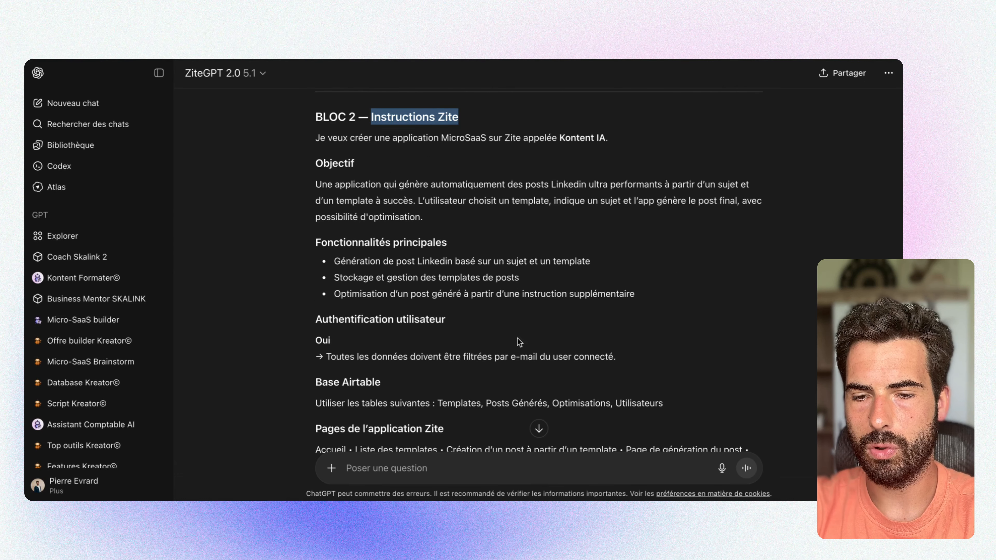
scroll(526, 292, "up", 5)
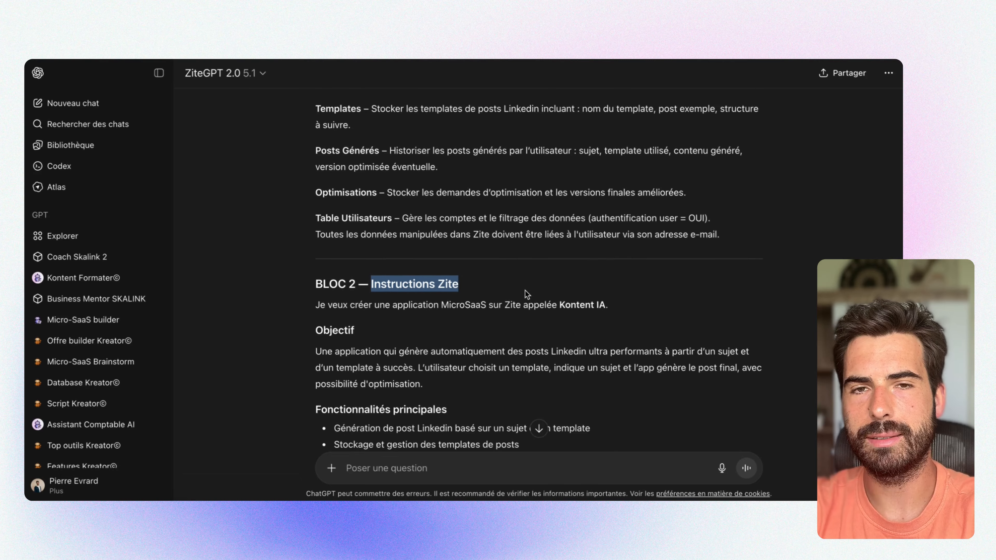
scroll(525, 291, "up", 1)
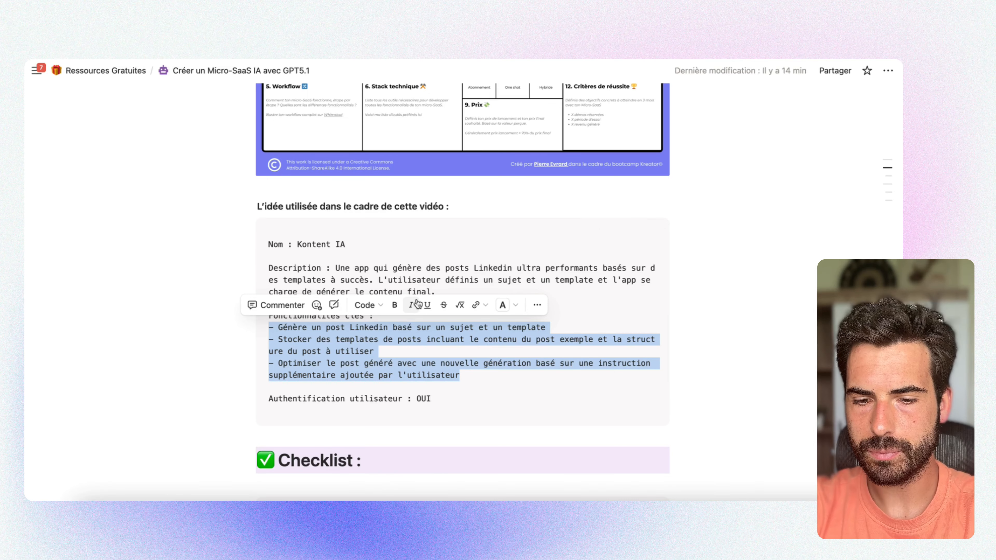
- Switch to the Notion checklist, open Zite from the link in Etape 5, and start a new app
scroll(400, 372, "down", 3)
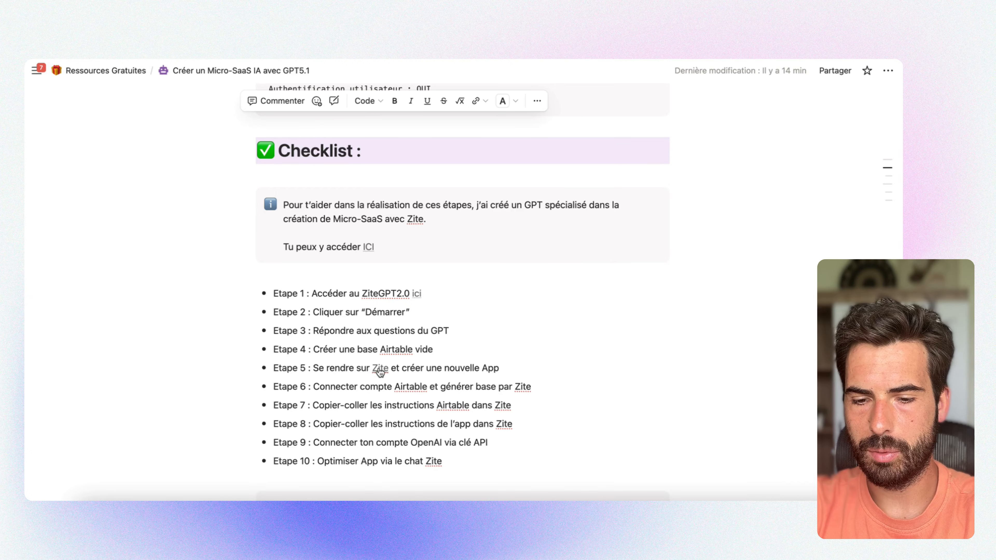
mouse_move(379, 372)
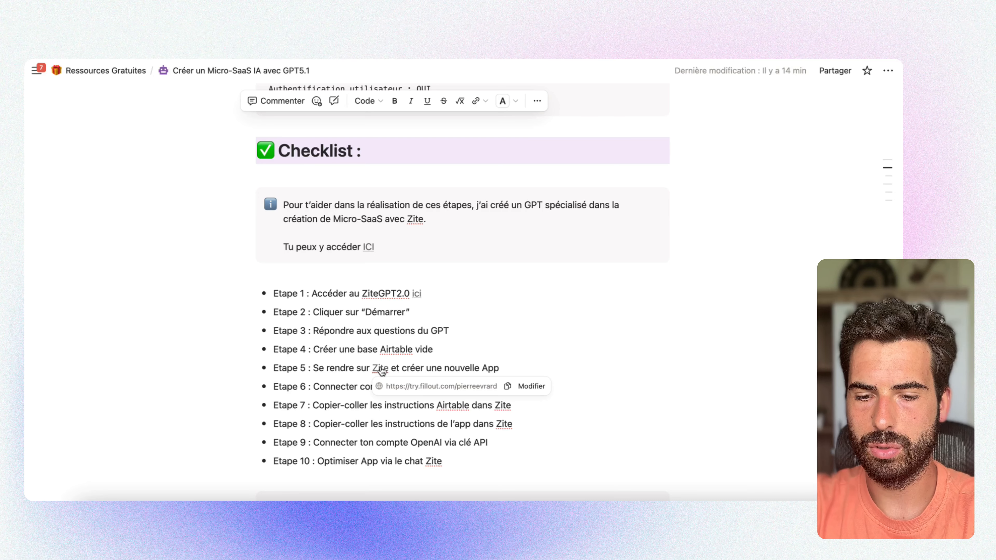
scroll(377, 370, "down", 5)
mouse_move(293, 374)
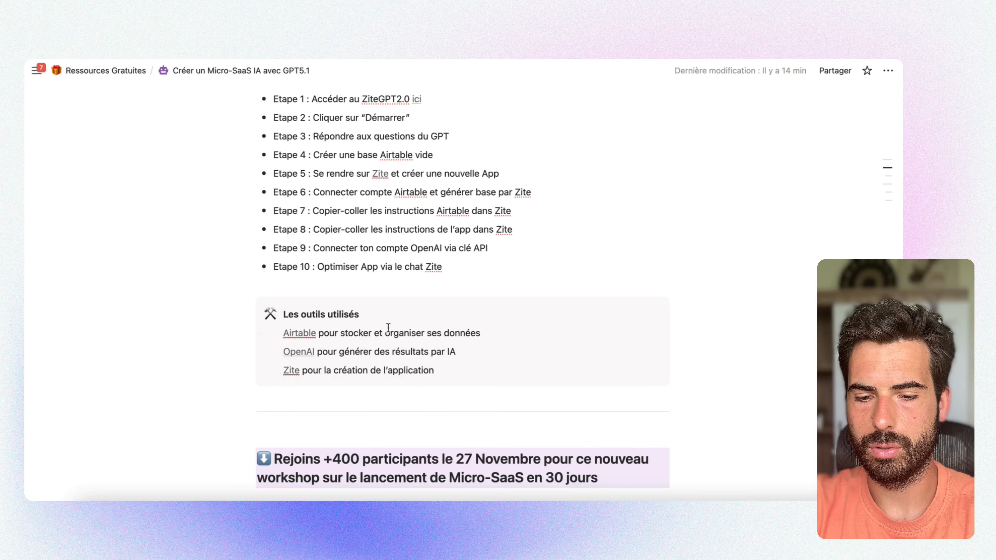
scroll(386, 325, "up", 2)
mouse_move(381, 251)
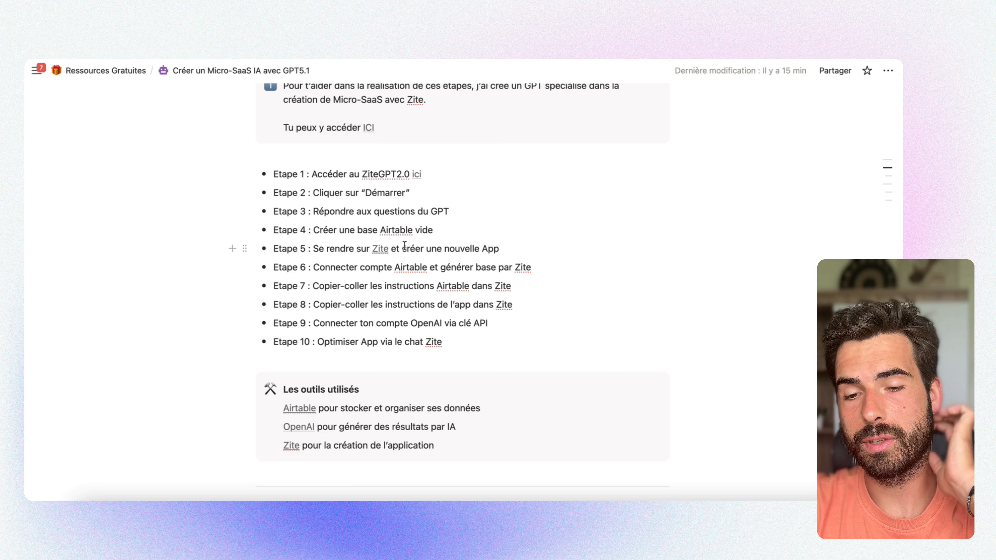
left_click(381, 248)
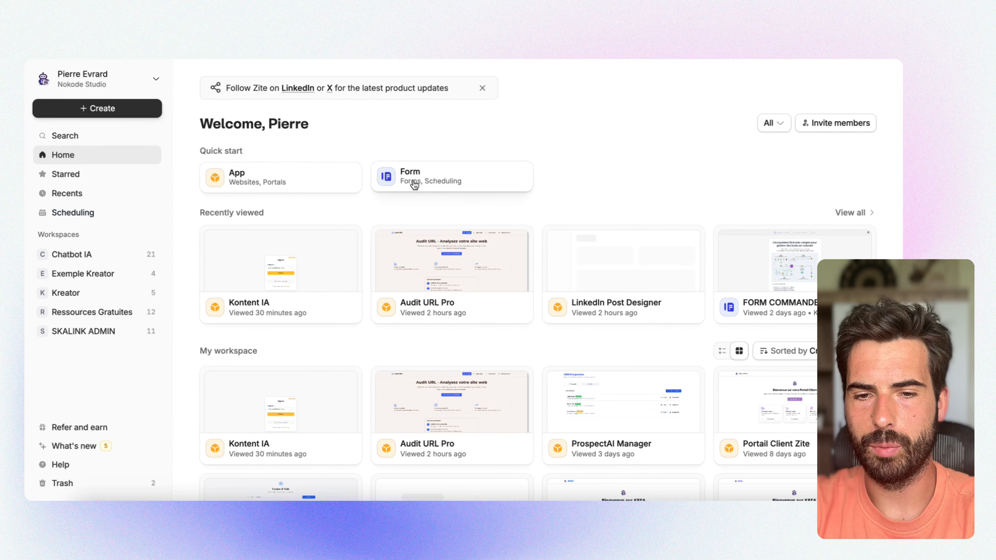
left_click(269, 182)
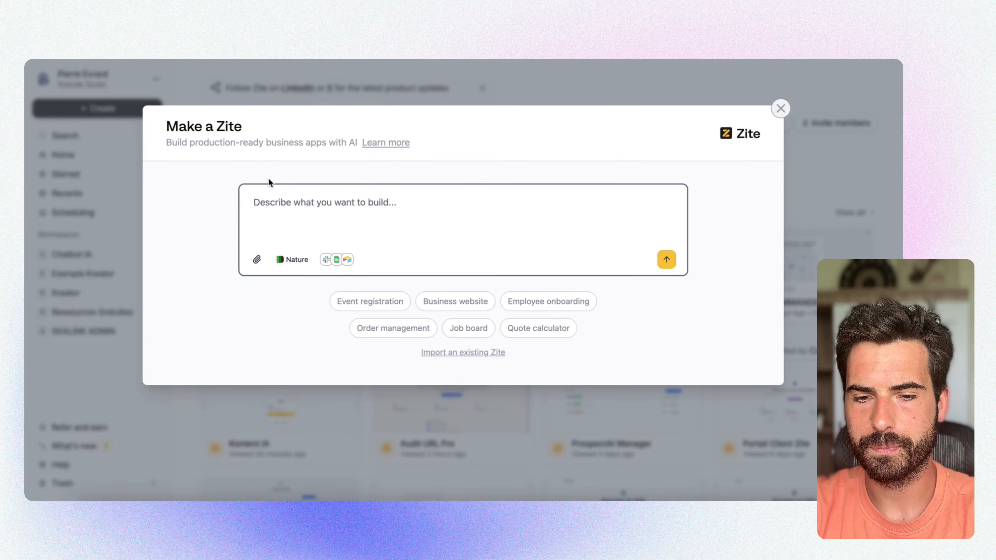
- Add the Airtable plugin to the new Zite app and request a connection to a new Airtable account
left_click(339, 264)
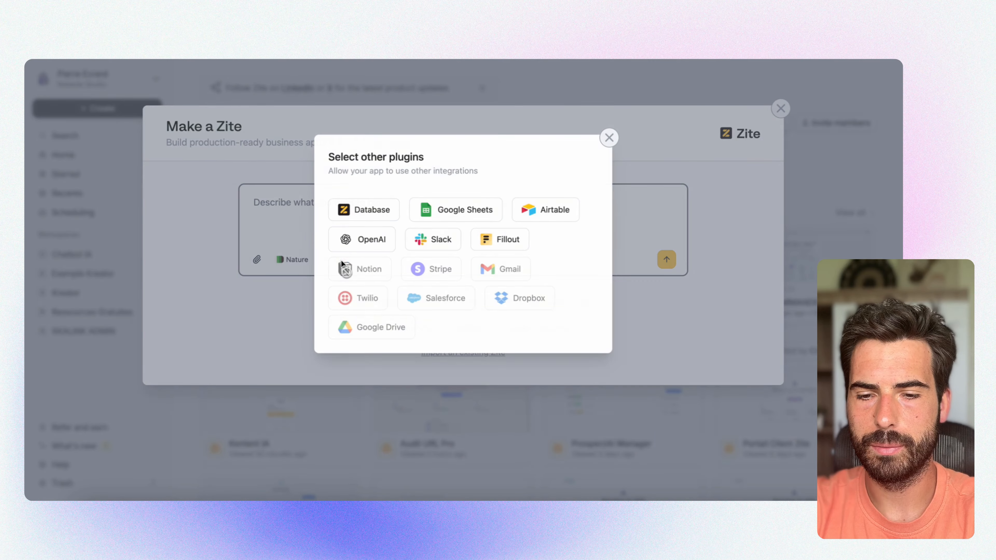
left_click(550, 208)
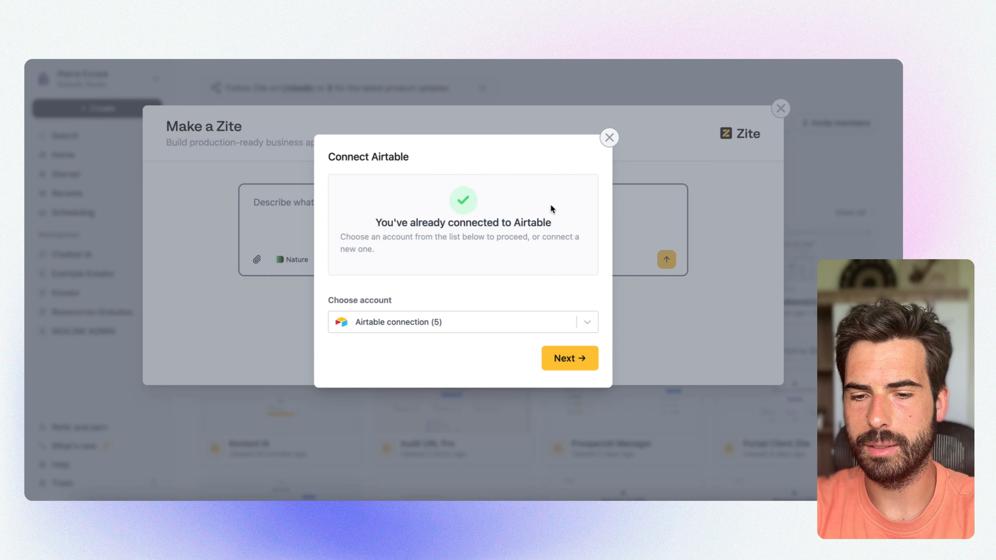
left_click(532, 320)
left_click(388, 396)
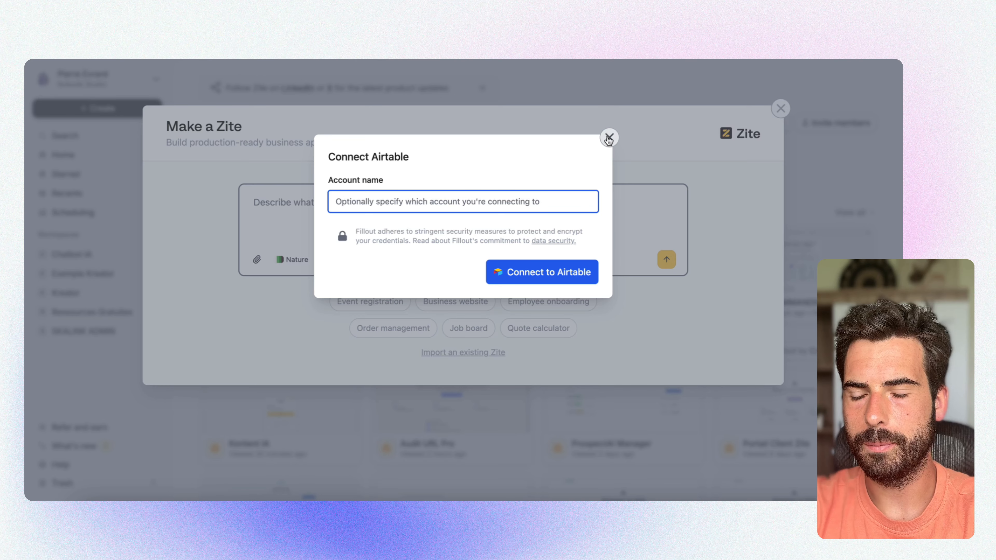
left_click(547, 272)
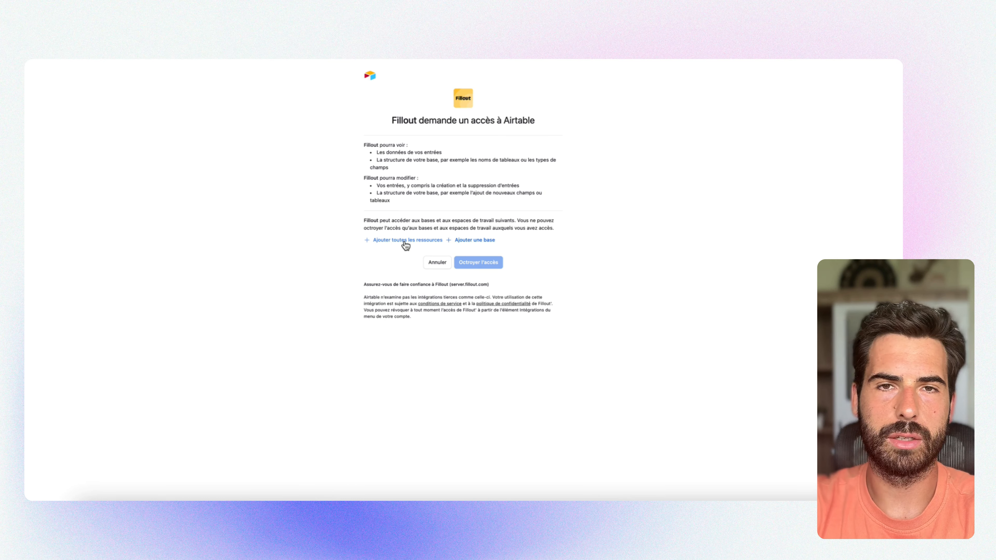
- Grant Fillout access to all Airtable resources in the authorization request
left_click(478, 242)
left_click(371, 268)
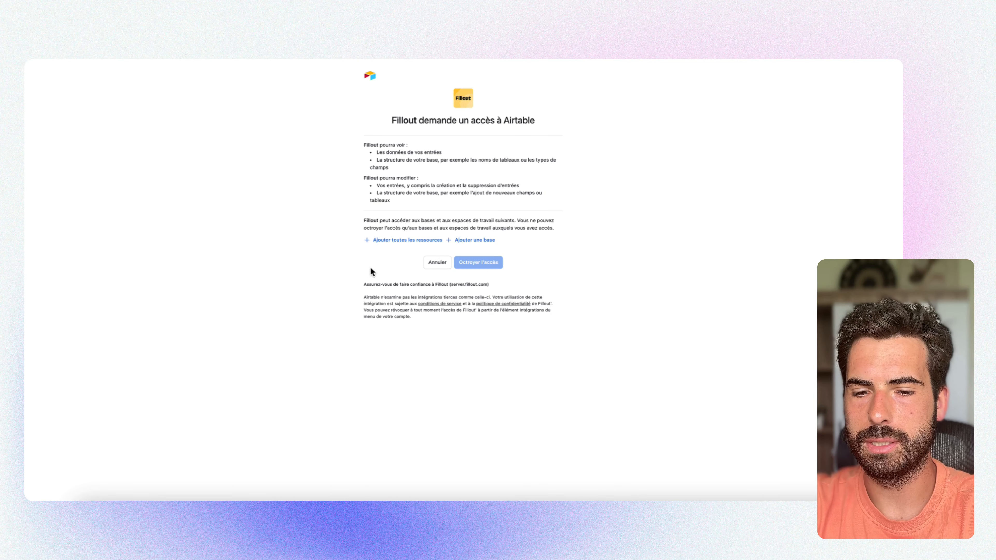
left_click(410, 241)
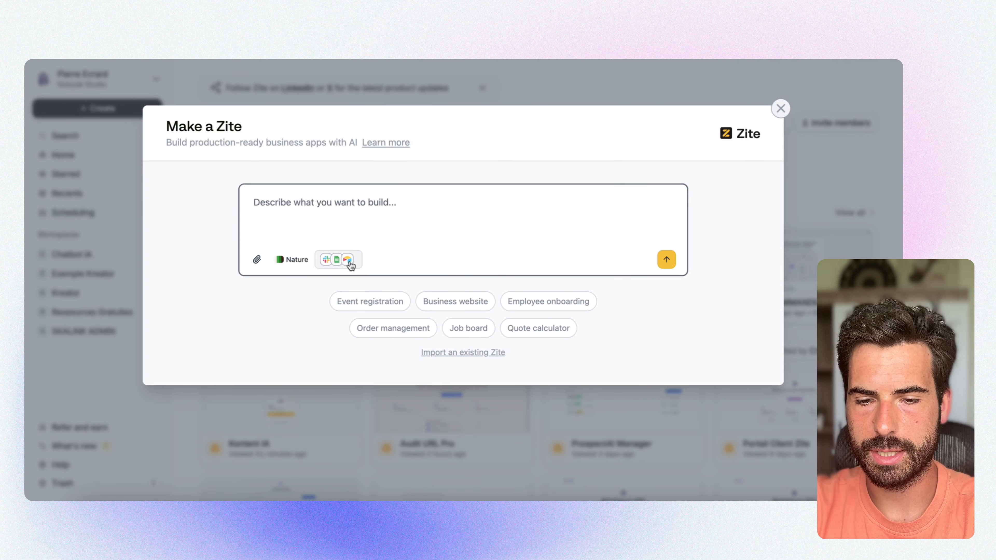
- Use "Airtable connection (6)" for the Zite app and choose the "Generate base" option
left_click(347, 262)
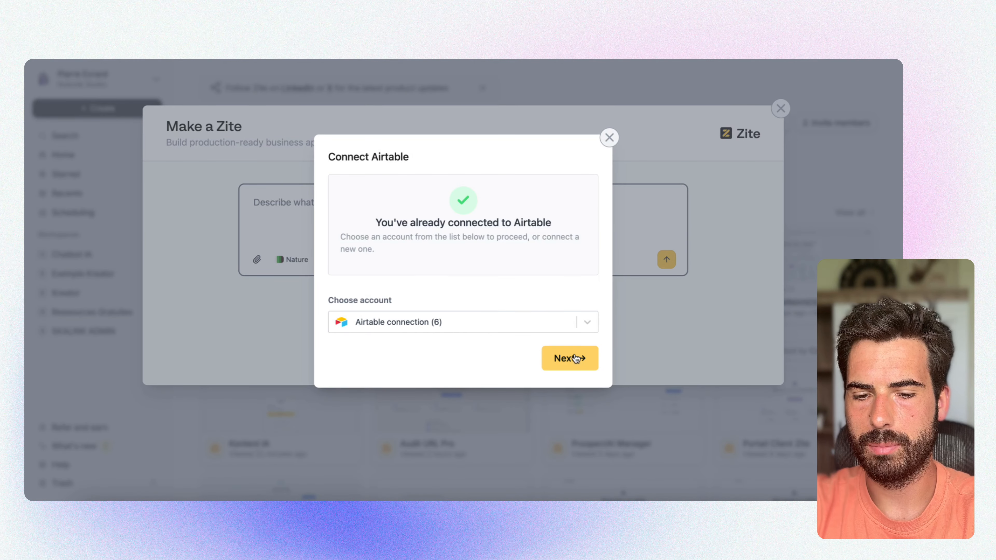
left_click(572, 356)
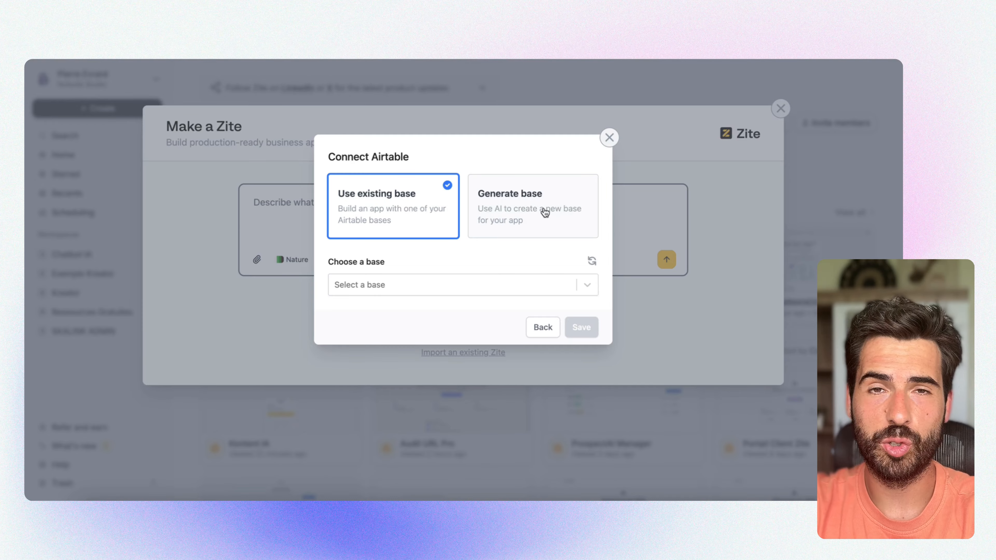
left_click(526, 200)
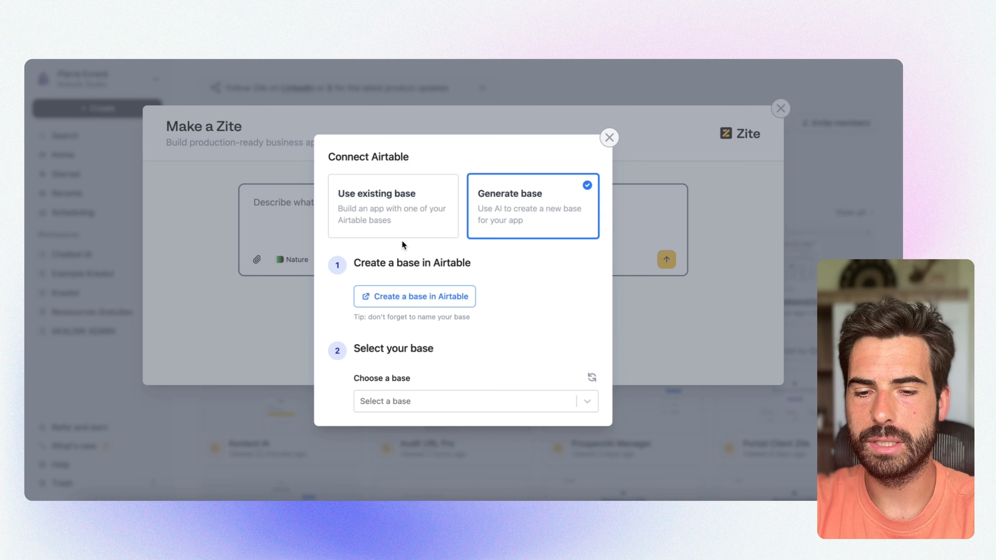
left_click_drag(354, 263, 473, 265)
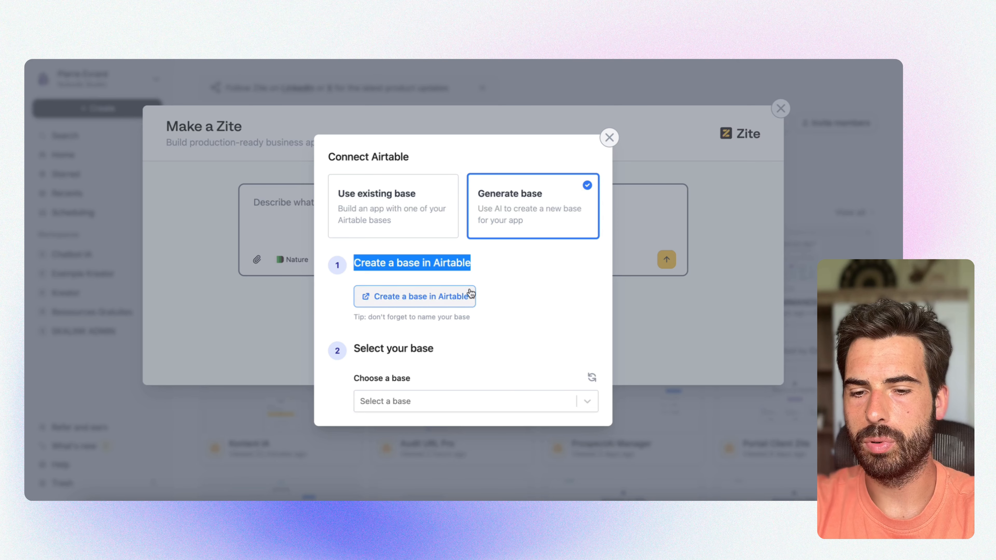
- Create a new base in Airtable from Zite's connection dialog and name it "KONTENT IA 2.0"
left_click(438, 297)
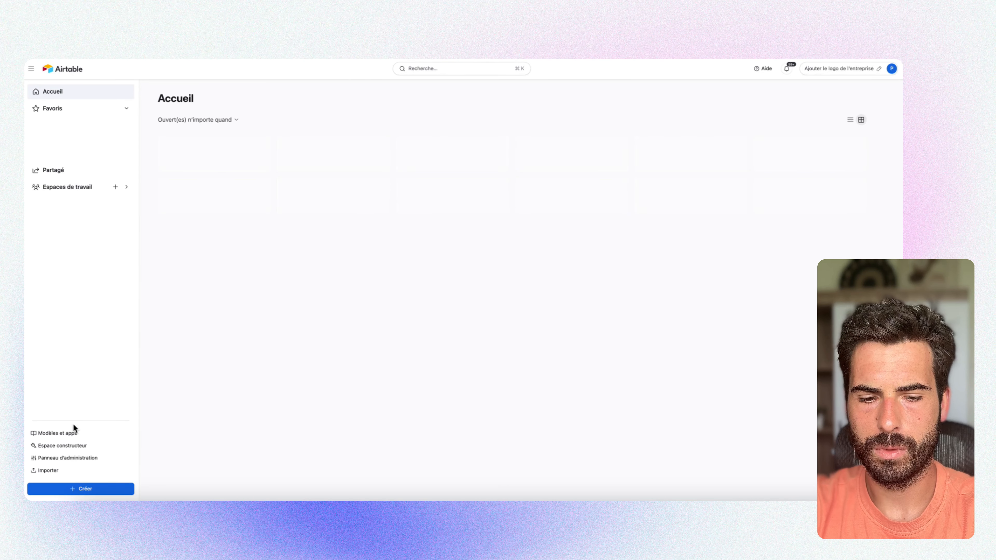
left_click(85, 489)
left_click(554, 289)
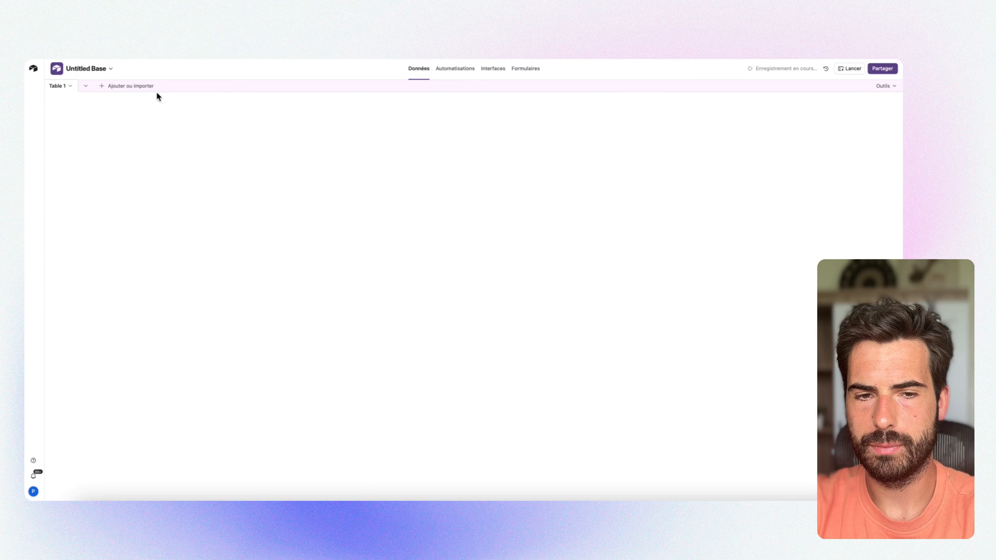
left_click(101, 70)
type("KO")
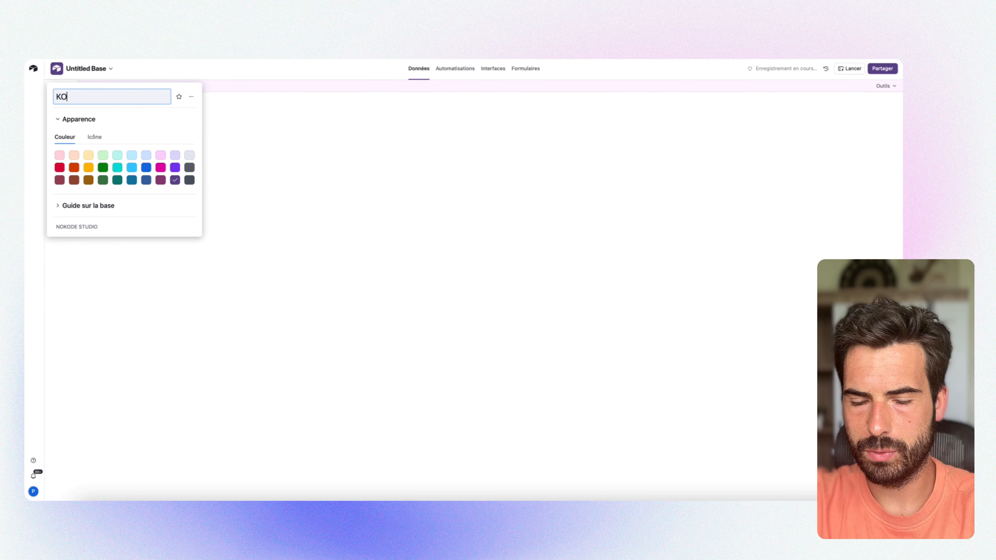
type("NTNE")
key("BackSpace")
key("BackSpace")
type("ENT IA")
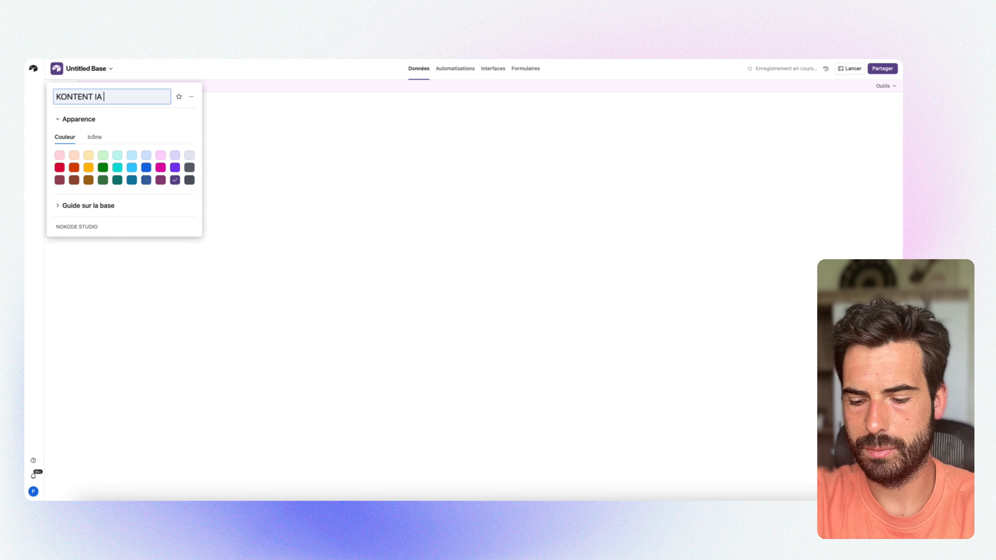
type(" 2.0")
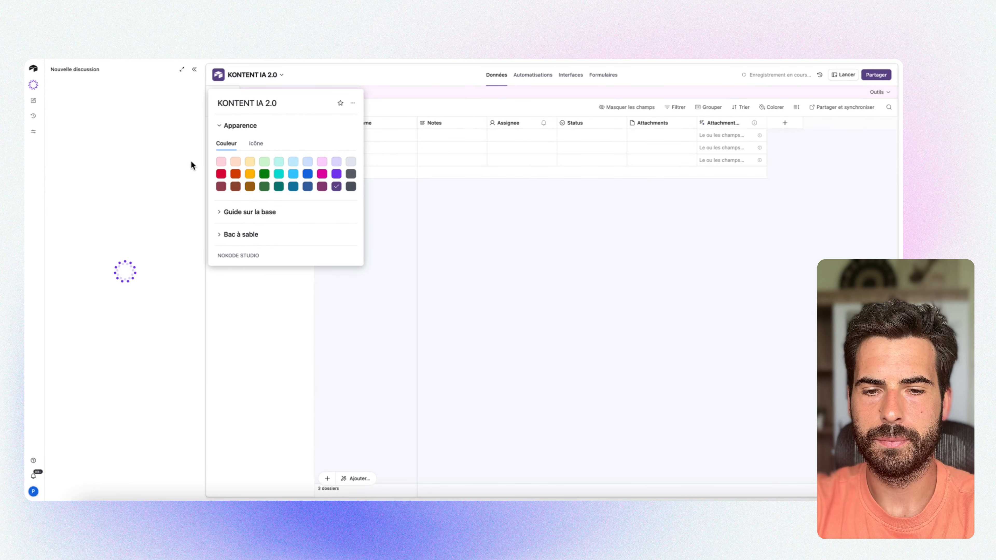
left_click(164, 193)
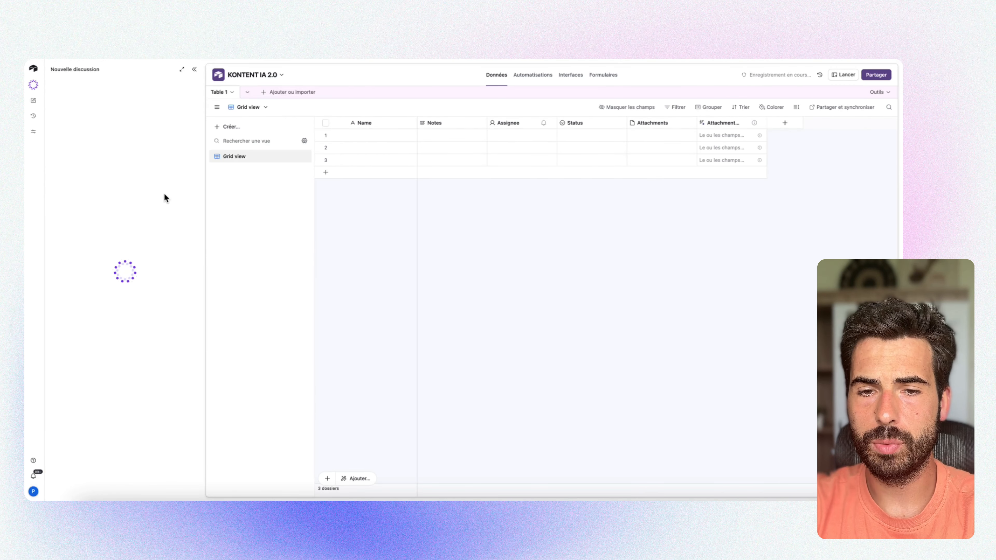
- Close the assistant chat and delete the five default fields that follow Name in Table 1
left_click(194, 69)
left_click(279, 117)
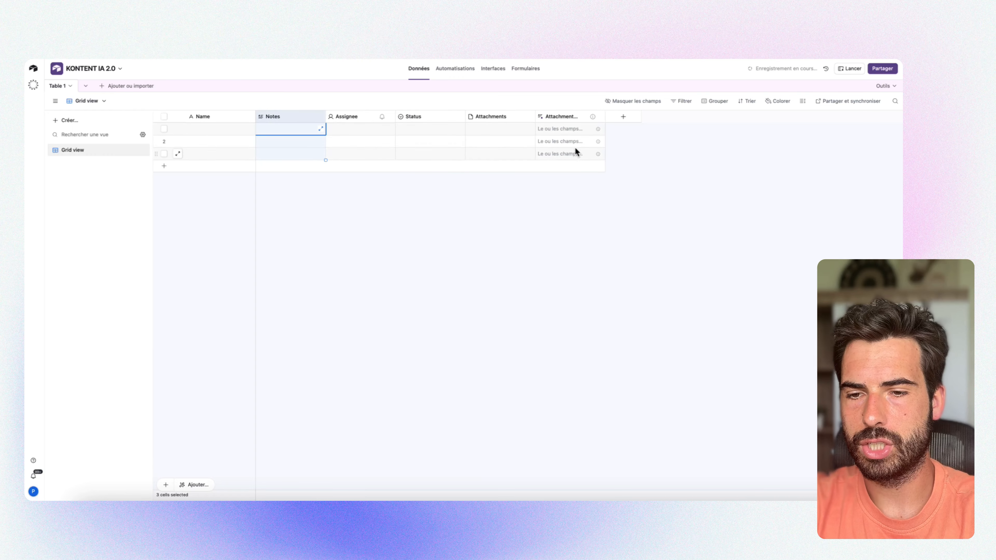
left_click(578, 117, "shift")
left_click(598, 117)
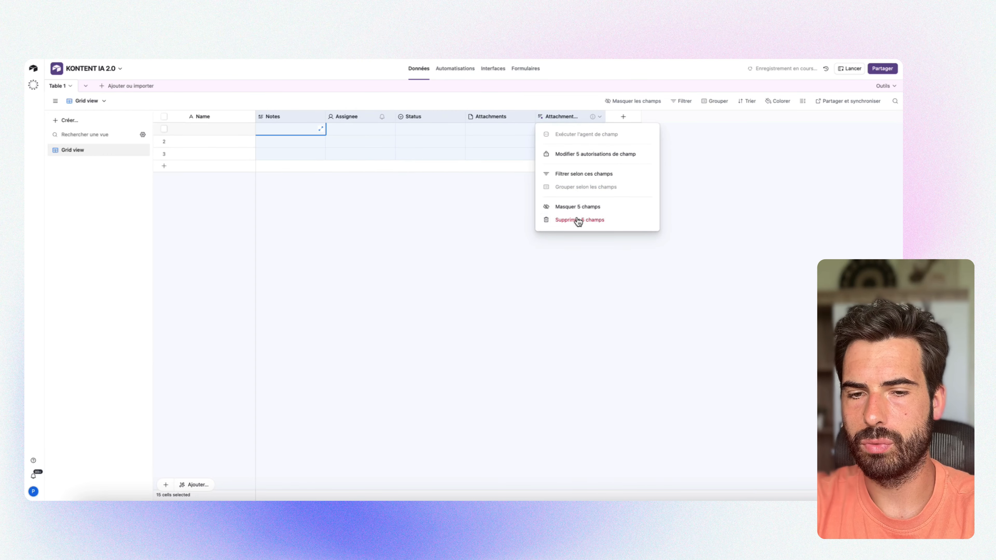
key("Escape")
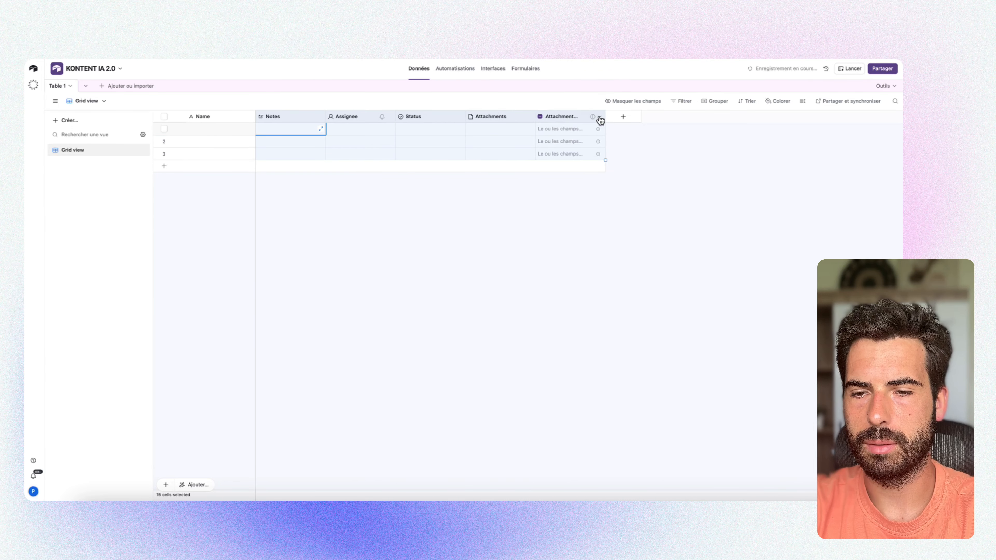
left_click(599, 117)
left_click(598, 220)
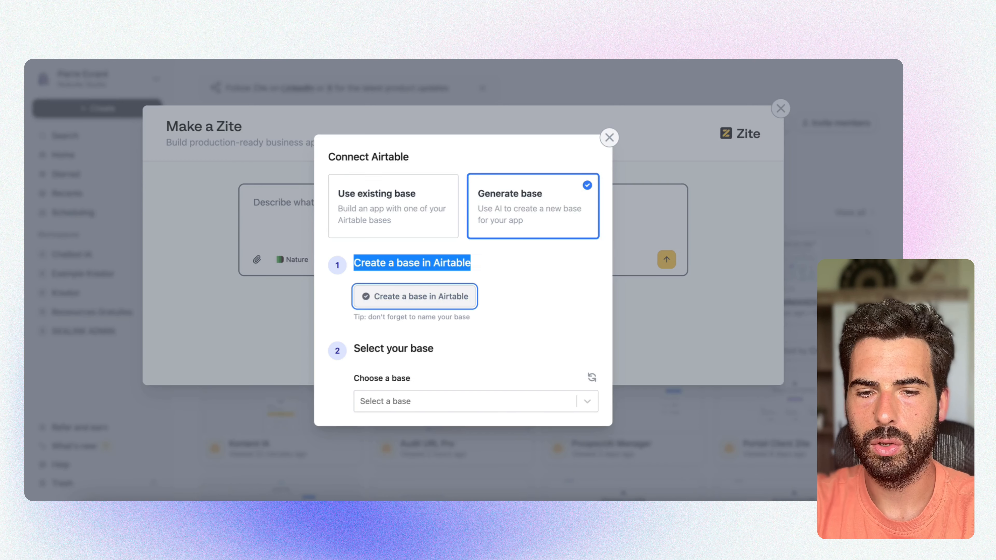
- Switch back to Zite, refresh the Airtable connection, and choose "KONTENT IA 2.0" as the base to generate into
left_click(531, 295)
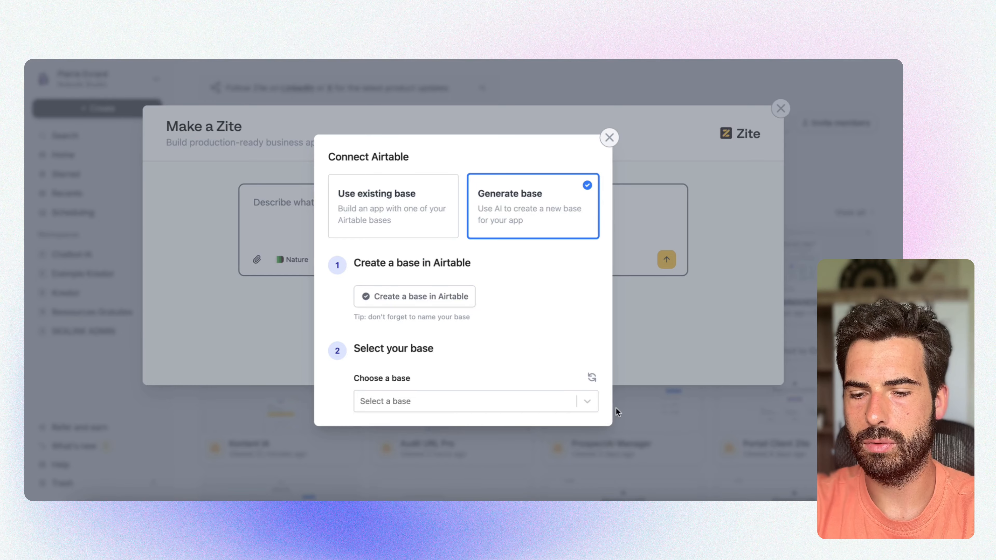
left_click(592, 378)
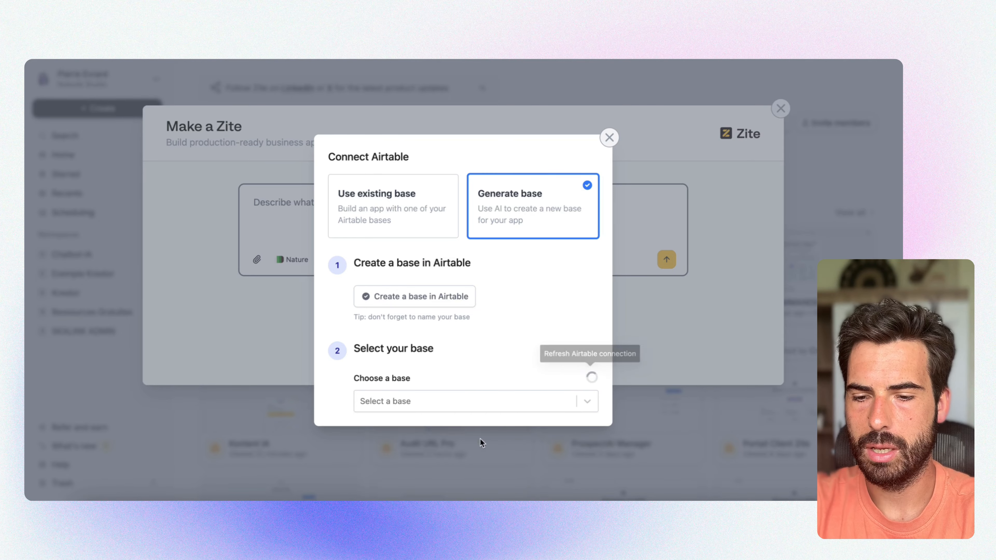
left_click(580, 401)
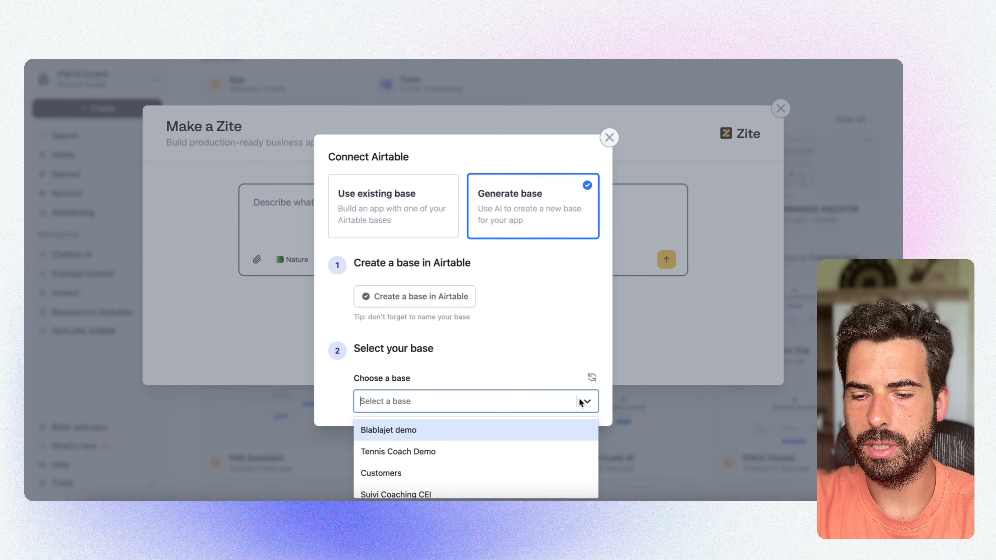
type("KON")
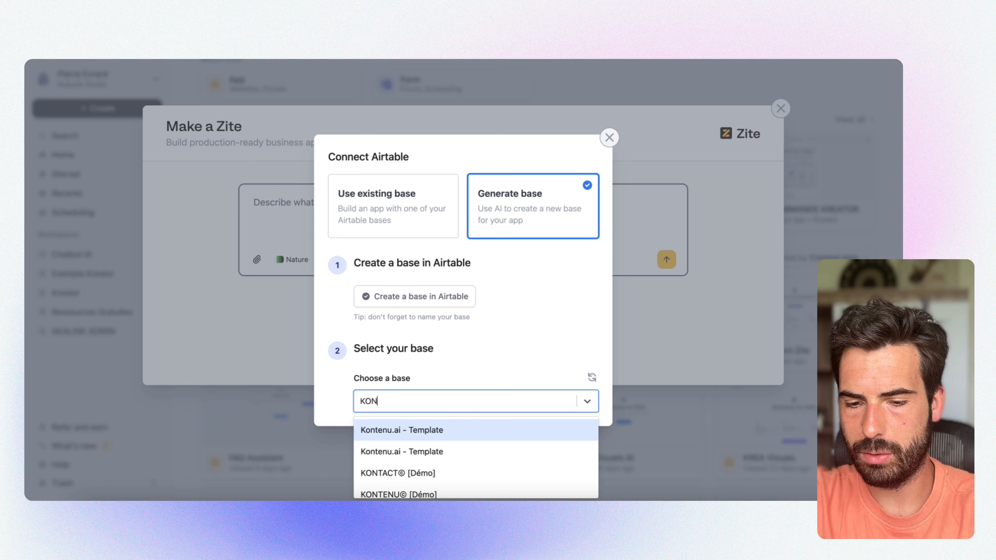
type("TENT")
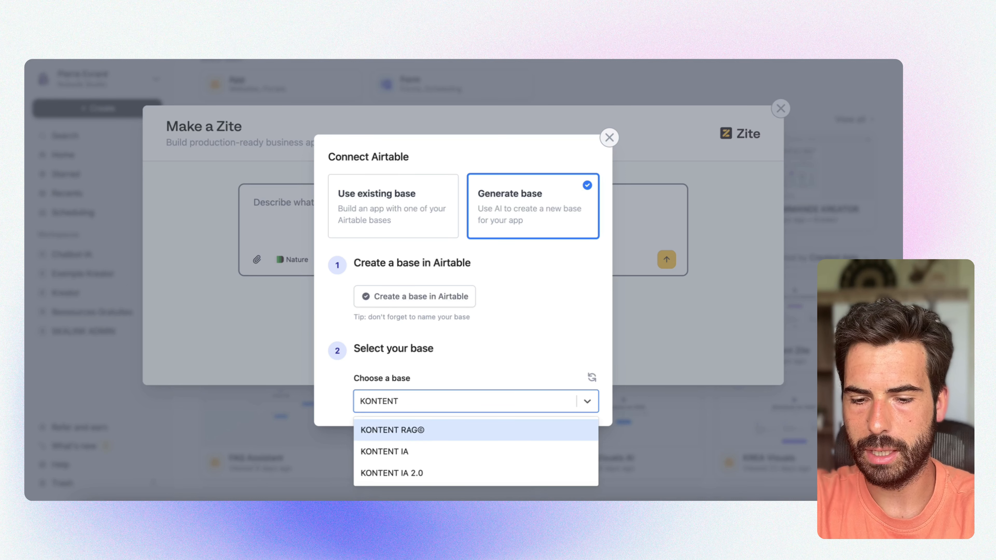
left_click(428, 467)
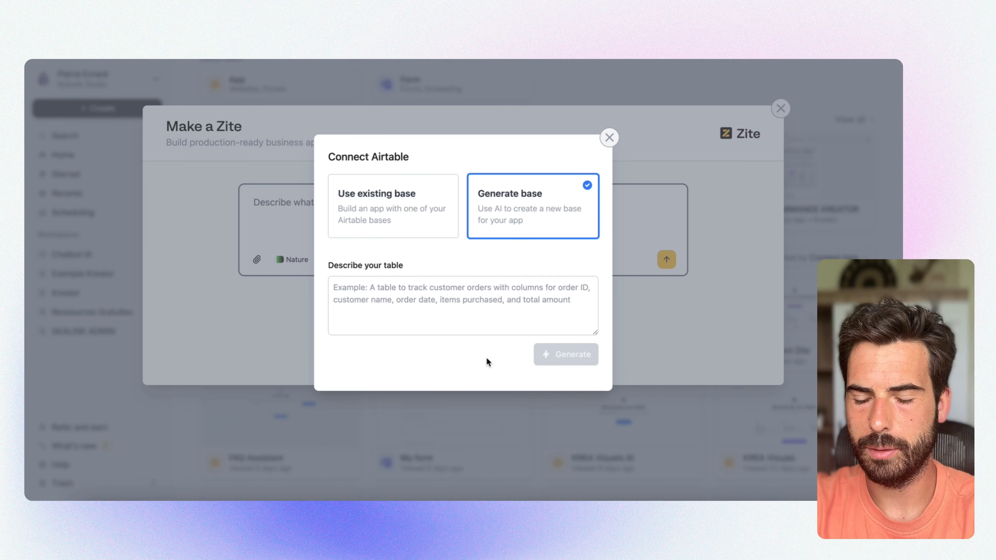
- Switch to the ZiteGPT 2.0 chat and copy the table instructions under "BLOC 1 — Instructions Airtable"
left_click(371, 279)
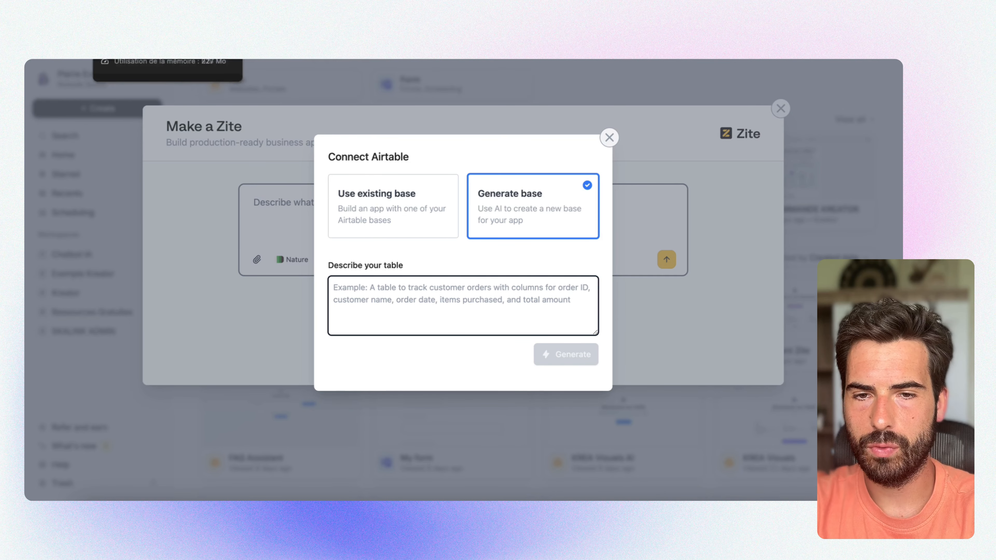
left_click(294, 59)
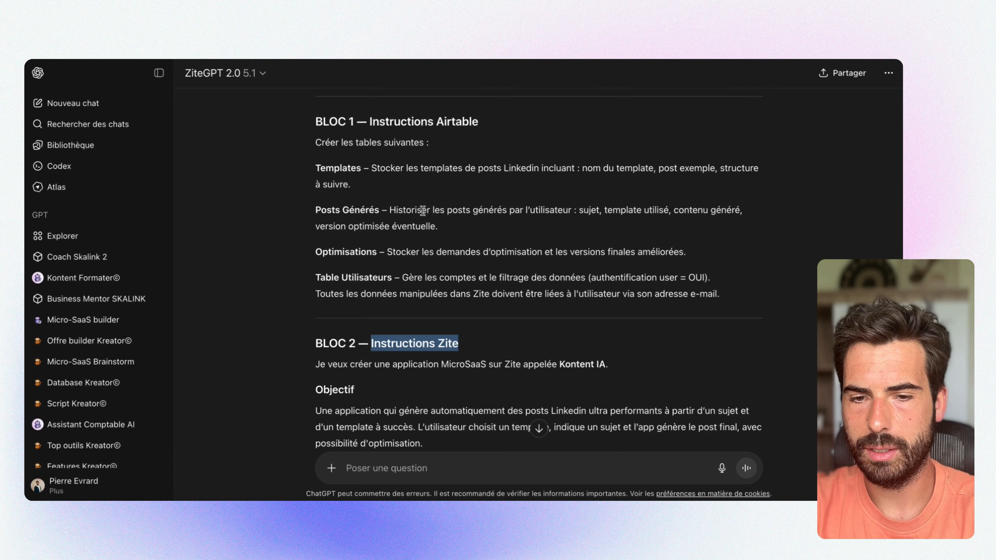
left_click(325, 142)
left_click_drag(316, 142, 732, 293)
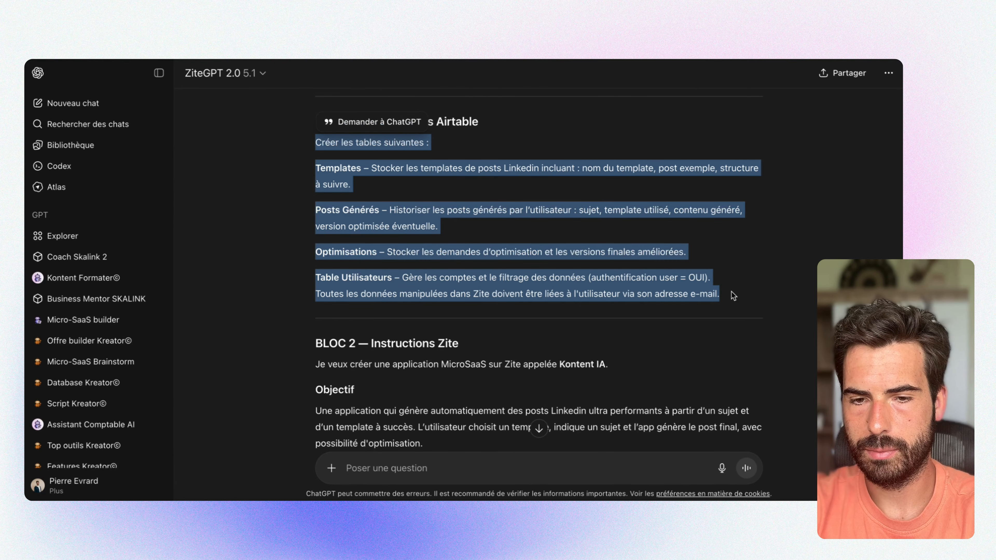
- Review the Templates, Posts Générés and Optimisations table descriptions in the BLOC 1 instructions
left_click(390, 201)
left_click_drag(319, 162, 451, 166)
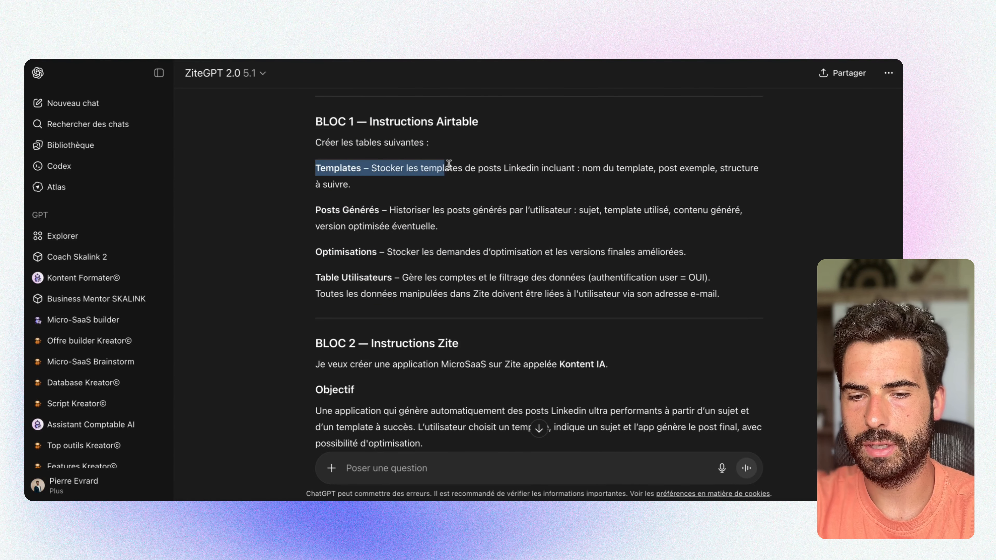
left_click(342, 161)
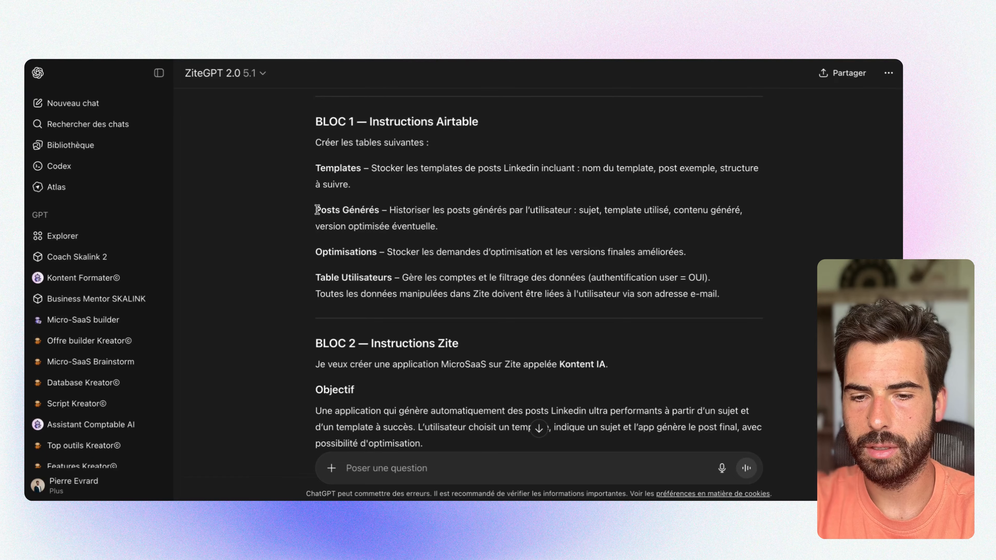
left_click_drag(316, 210, 403, 210)
left_click_drag(312, 252, 384, 253)
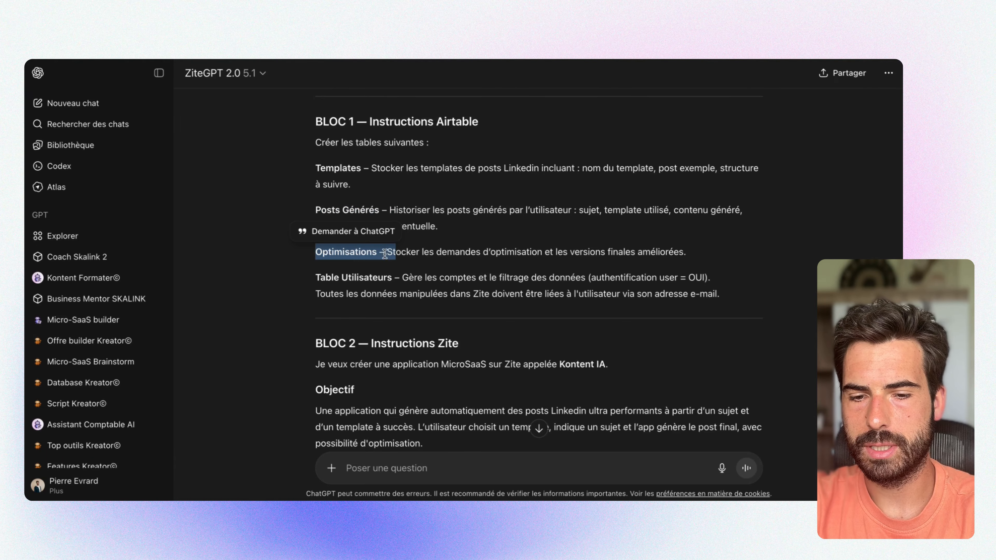
left_click(462, 279)
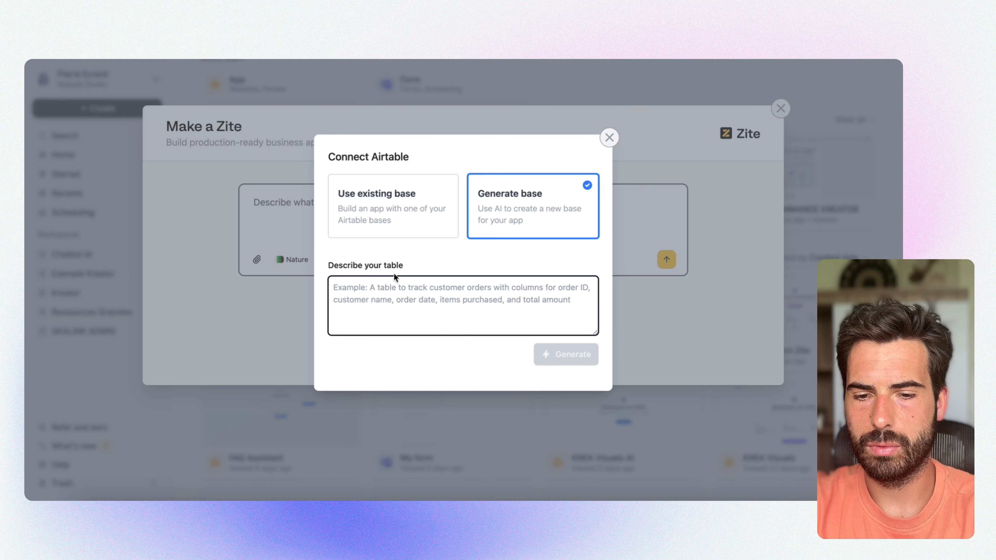
- Switch back to Zite and paste the copied BLOC 1 instructions as the table description for the generated base
key("ctrl+v")
scroll(494, 298, "down", 5)
scroll(494, 298, "up", 2)
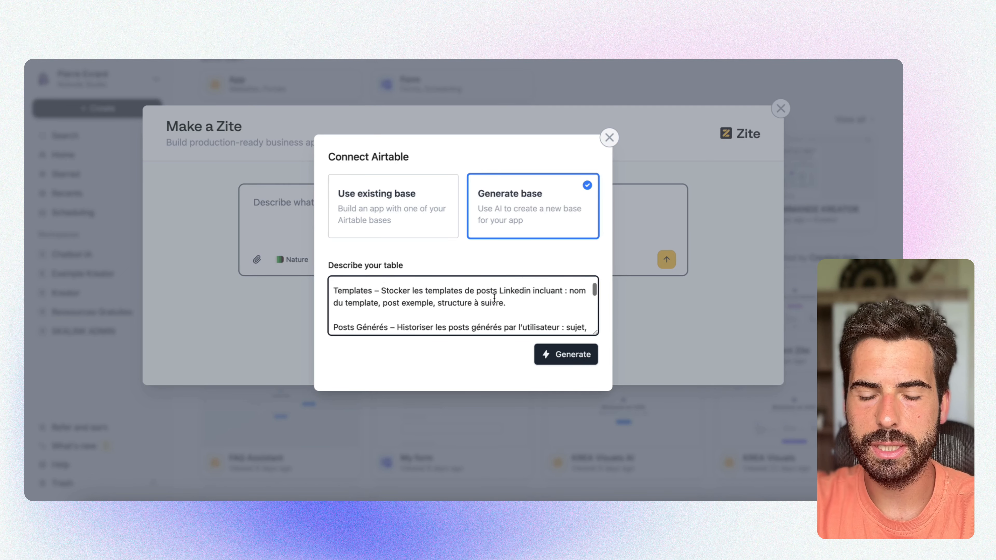
scroll(494, 297, "up", 2)
scroll(494, 298, "down", 1)
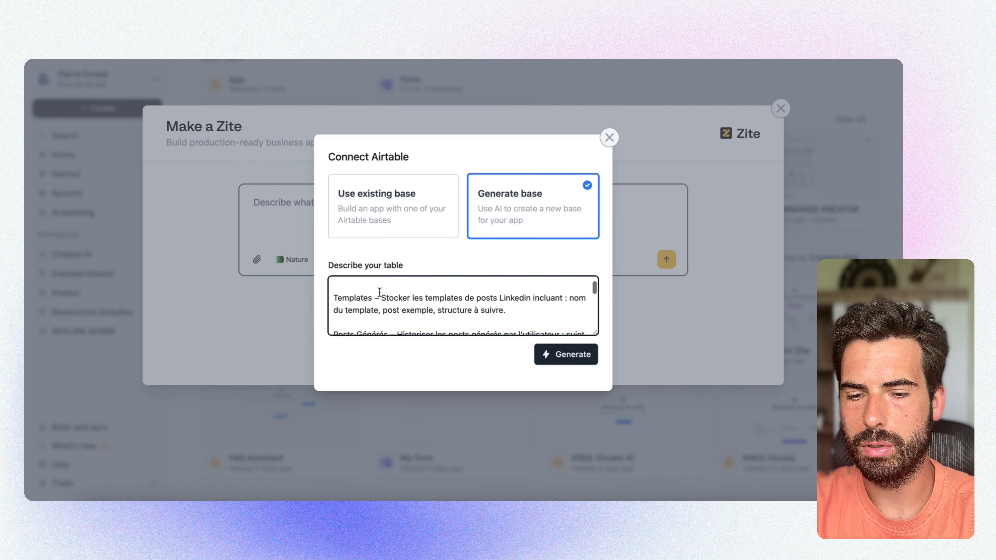
- Examine the Templates, Posts Générés, Optimisations and Table Utilisateurs paragraphs in the pasted table description
left_click_drag(333, 297, 457, 297)
scroll(457, 297, "down", 1)
scroll(456, 298, "up", 1)
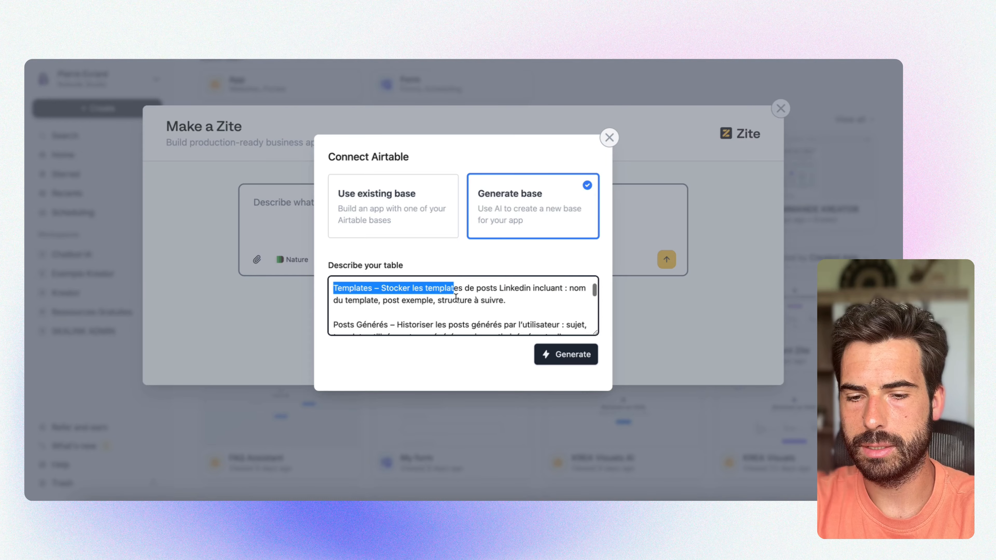
scroll(455, 299, "down", 1)
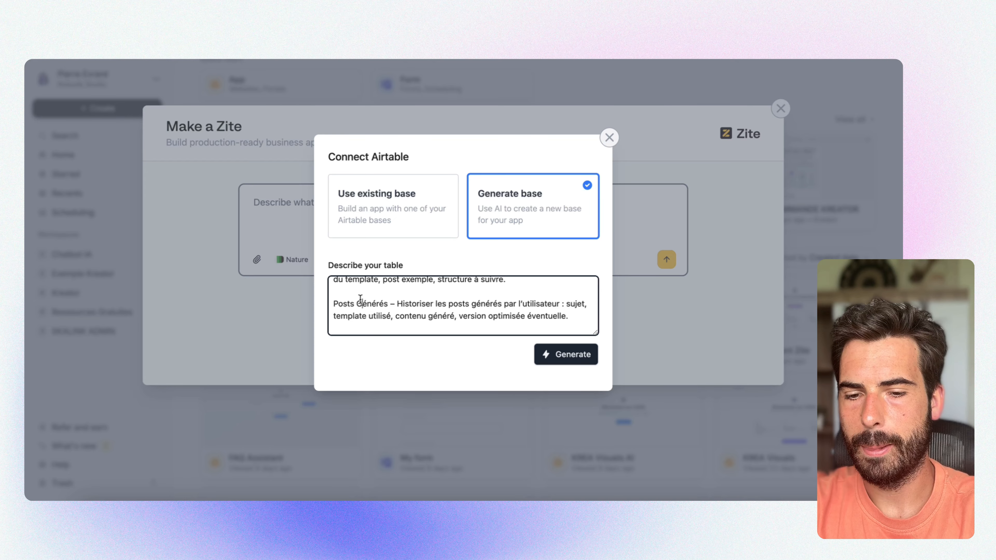
left_click_drag(361, 304, 482, 307)
scroll(482, 305, "down", 3)
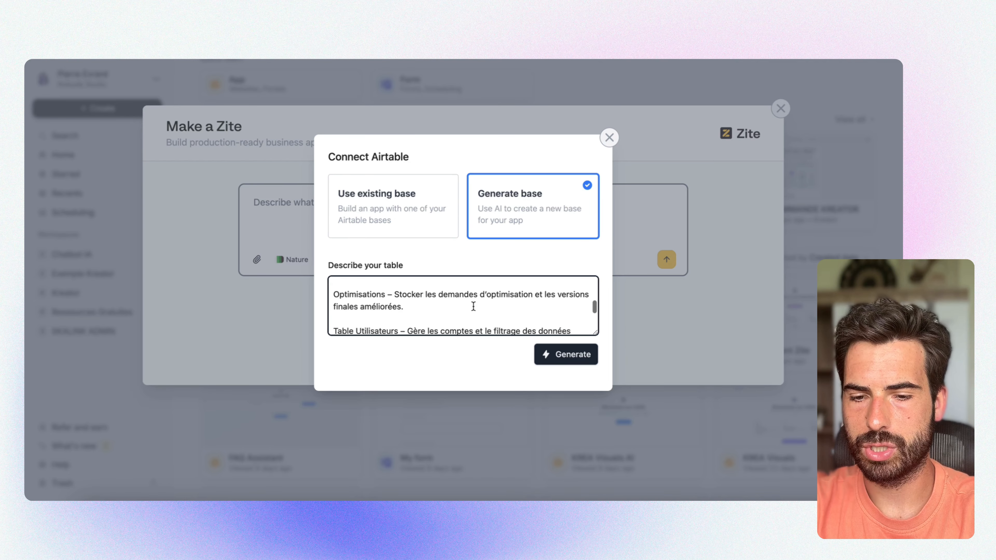
left_click_drag(403, 307, 332, 293)
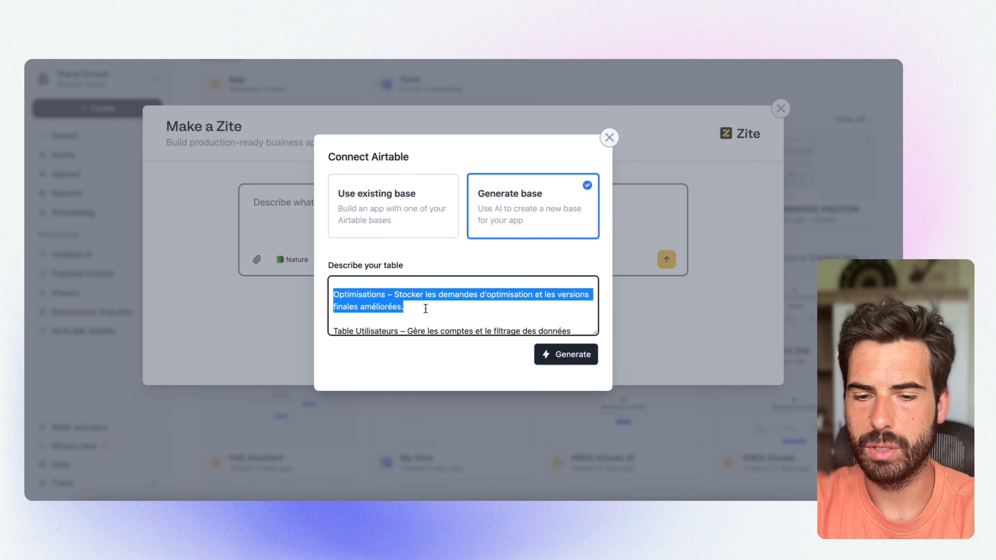
scroll(425, 312, "down", 2)
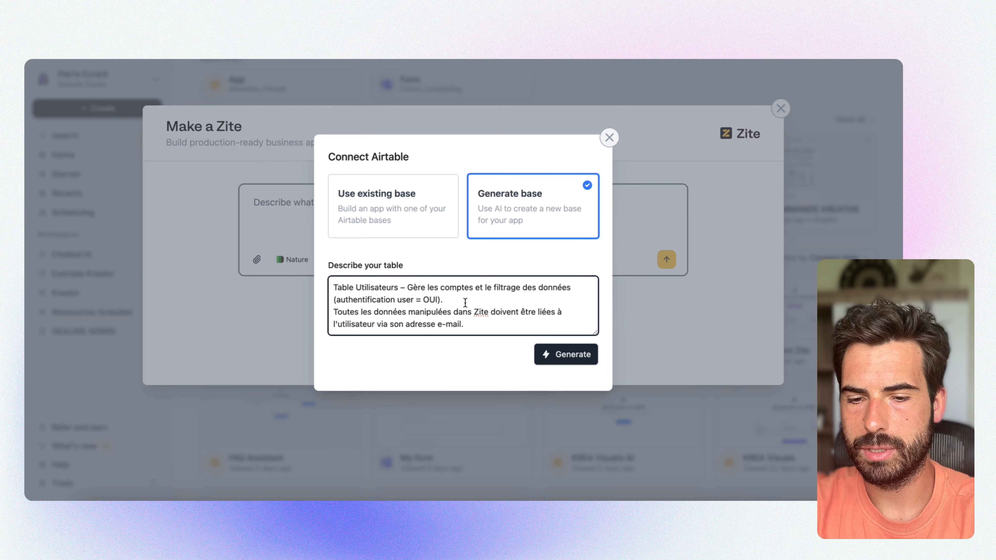
left_click_drag(464, 299, 321, 291)
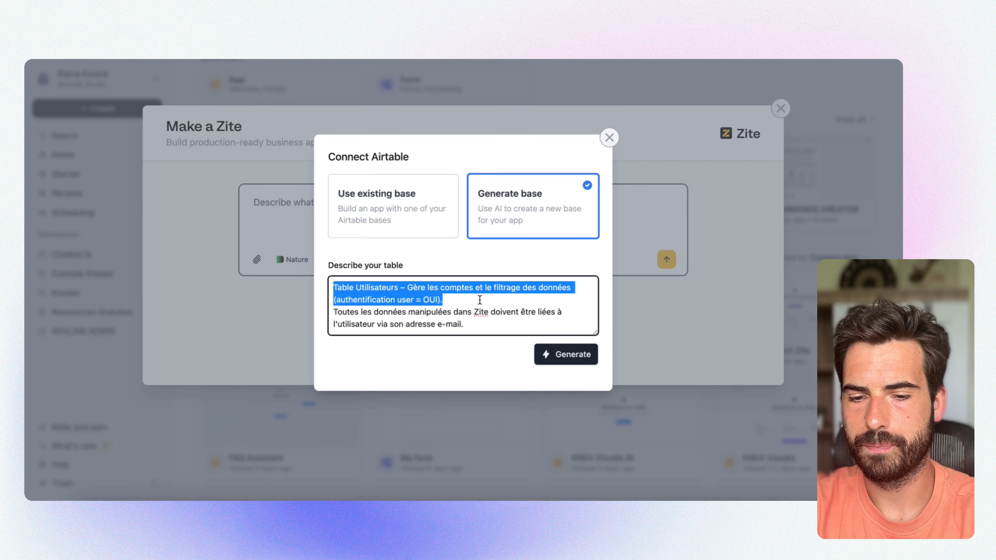
- Remove the Optimisations paragraph from the table description and generate the suggested tables
scroll(479, 299, "up", 4)
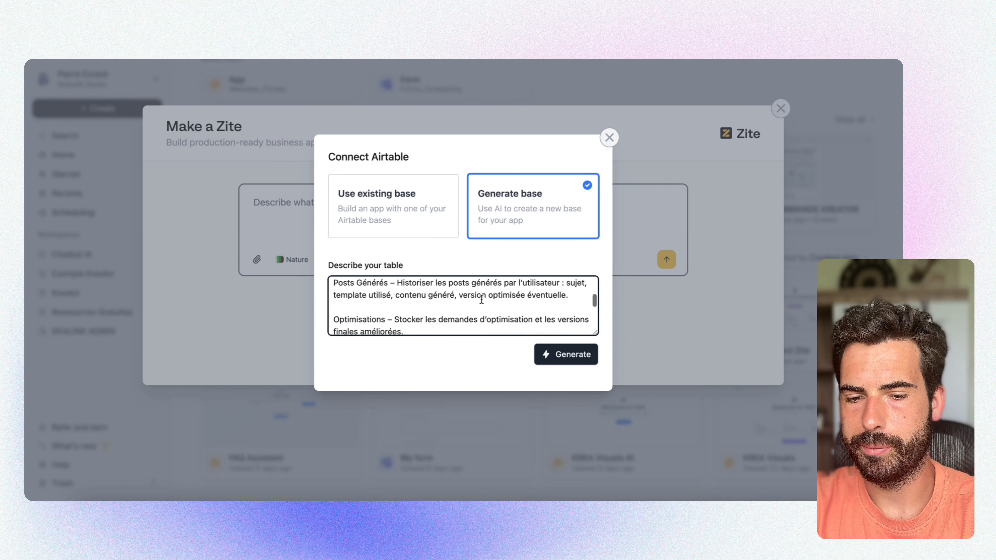
scroll(423, 325, "down", 4)
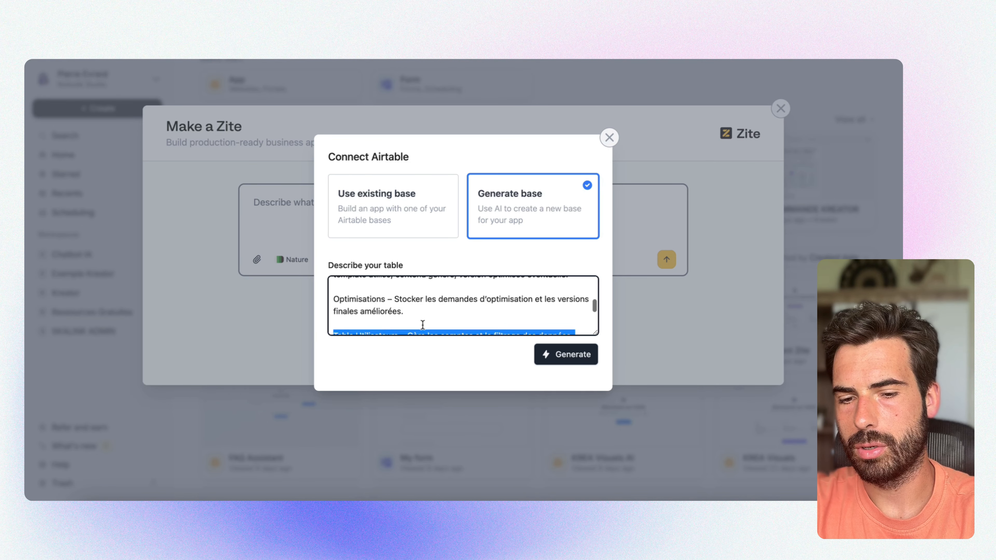
scroll(443, 311, "up", 2)
scroll(443, 311, "up", 3)
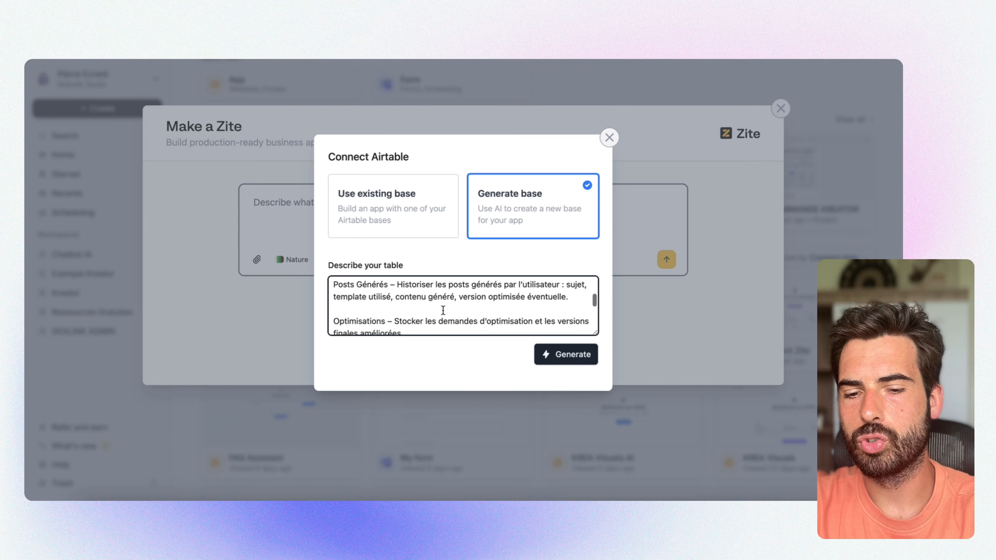
scroll(443, 310, "down", 1)
scroll(443, 310, "up", 1)
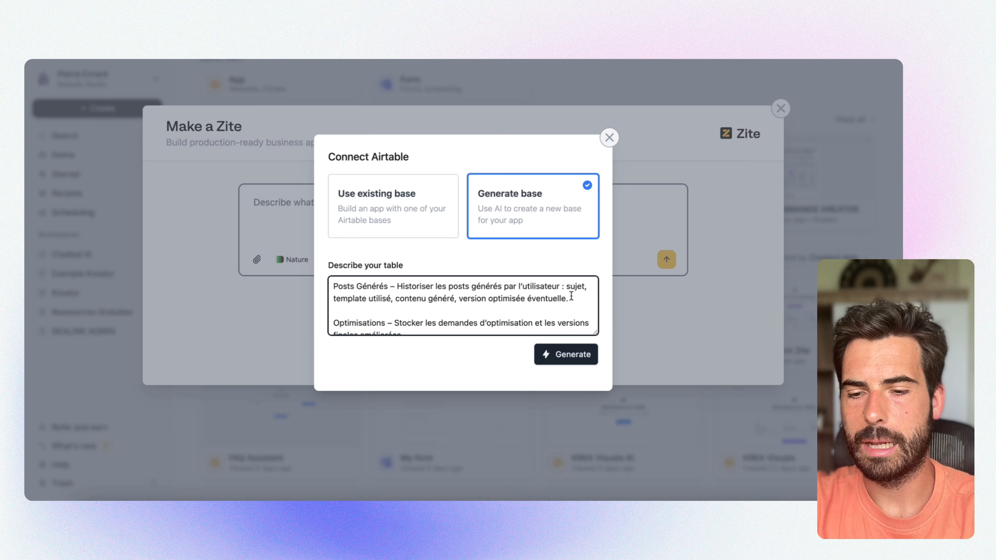
scroll(435, 303, "down", 2)
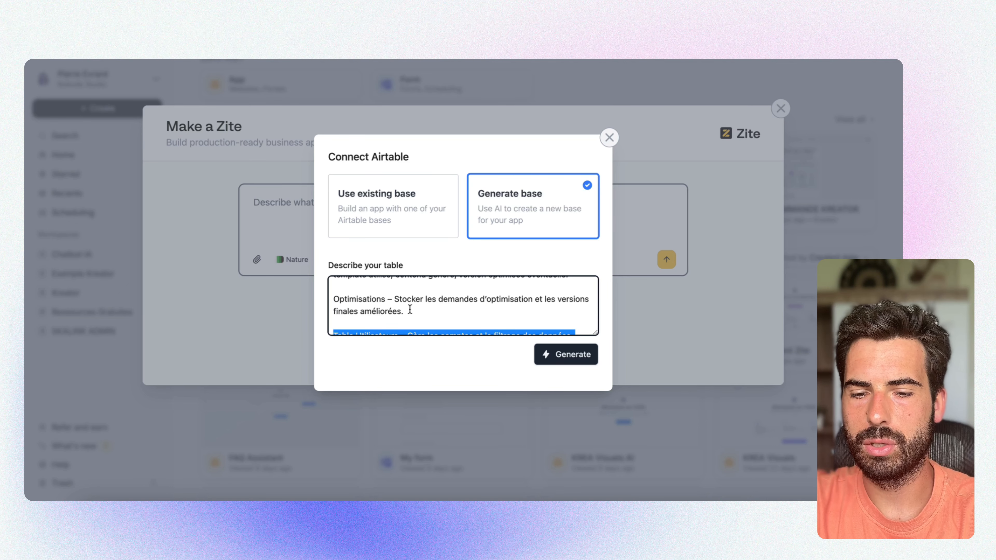
scroll(470, 306, "down", 3)
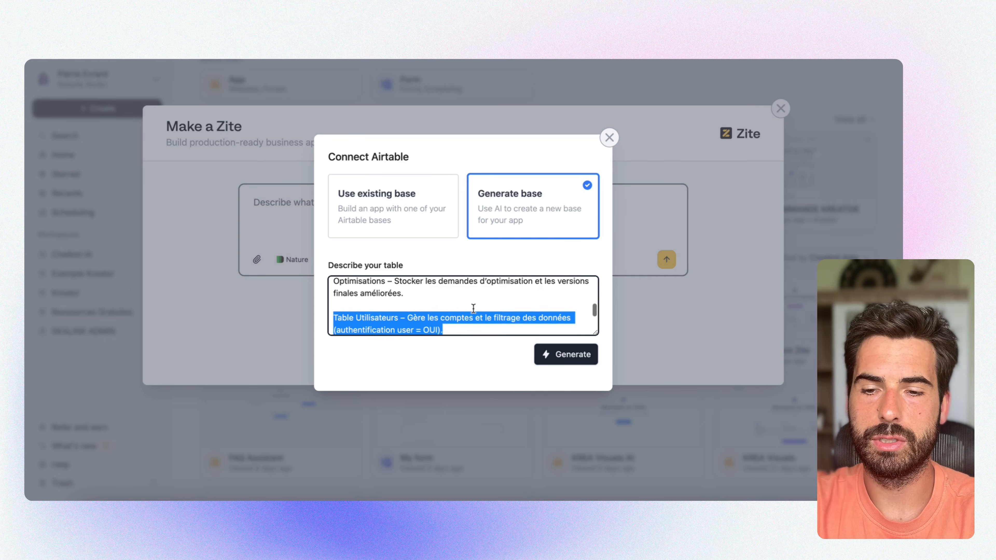
scroll(473, 307, "up", 1)
scroll(473, 308, "down", 5)
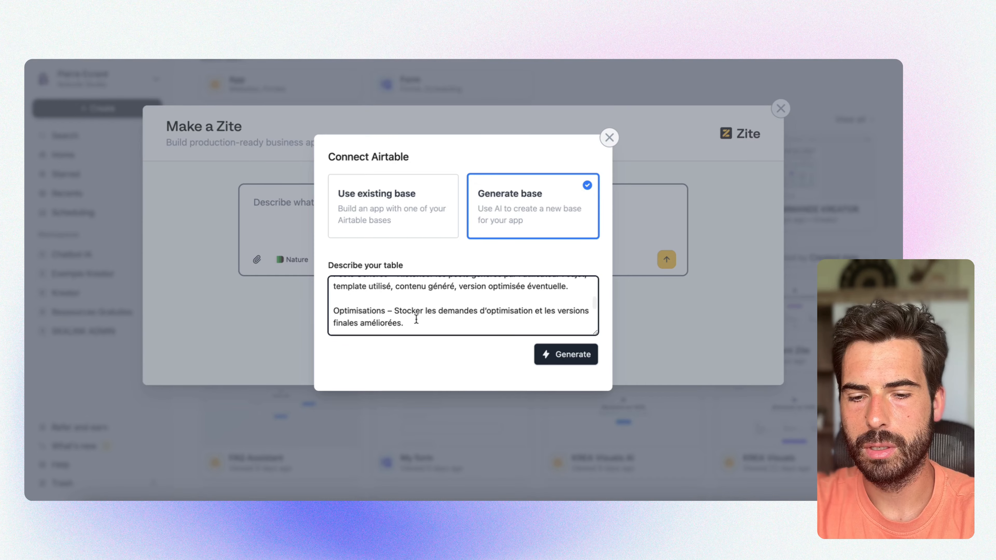
left_click_drag(412, 321, 334, 291)
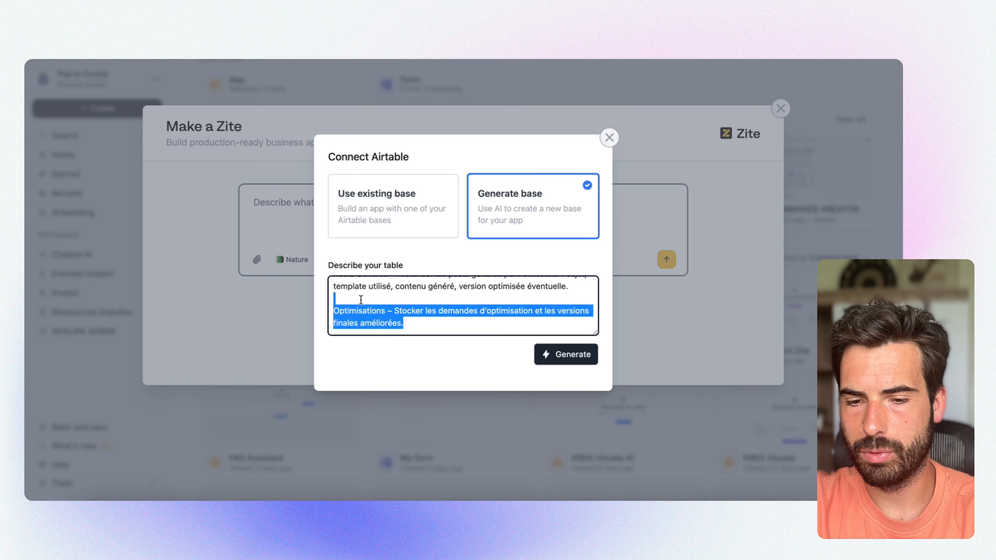
key("BackSpace")
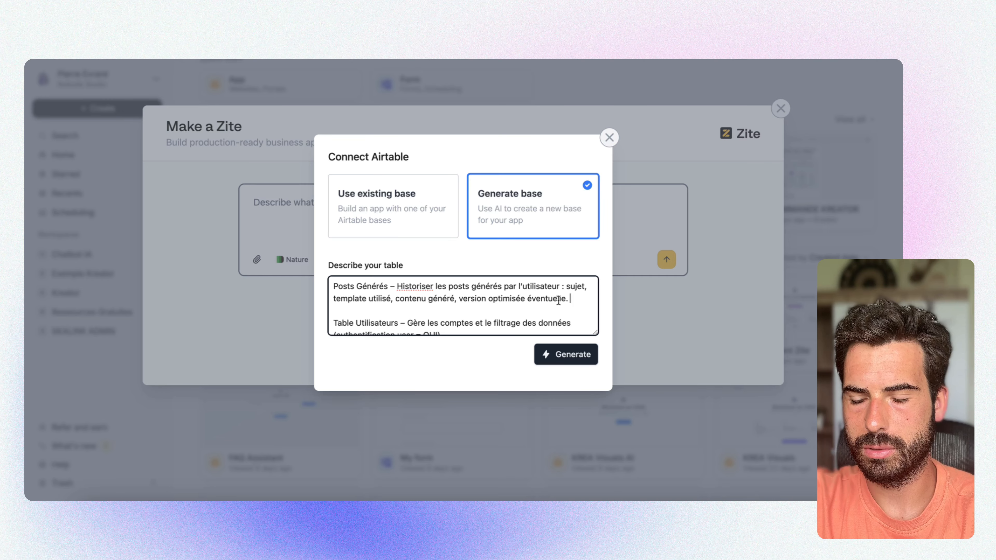
scroll(463, 310, "down", 3)
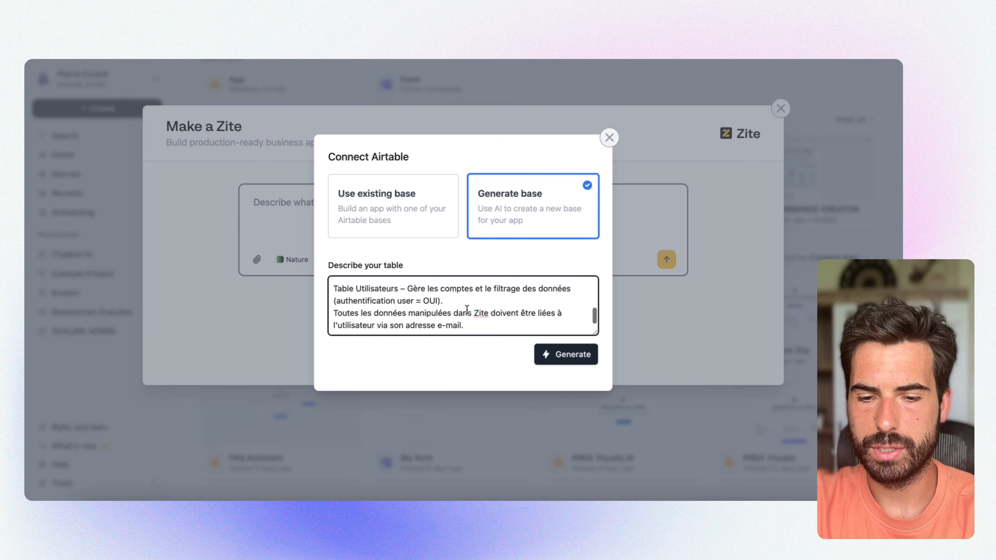
left_click(583, 357)
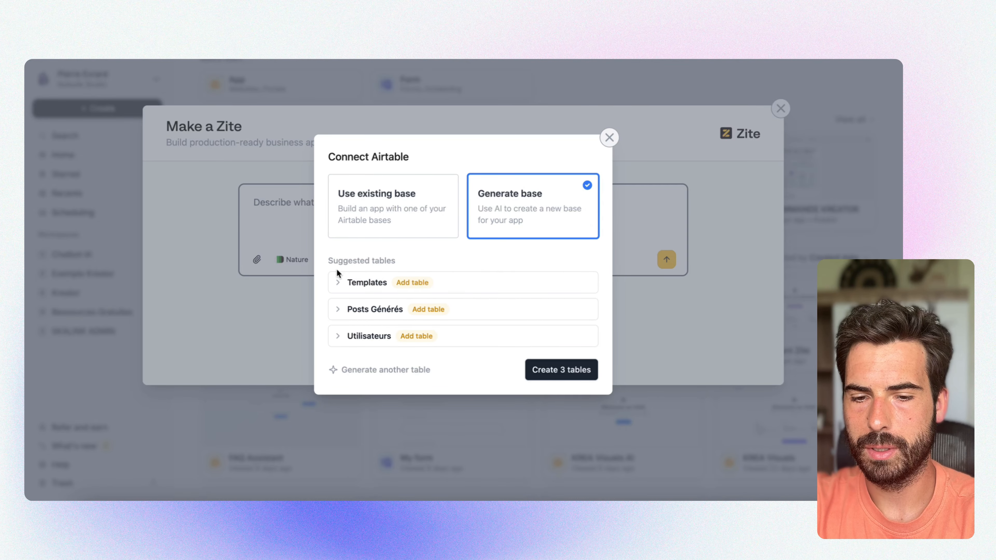
- Expand the suggested Templates, Posts Générés and Utilisateurs tables and examine their fields and field types
left_click(338, 283)
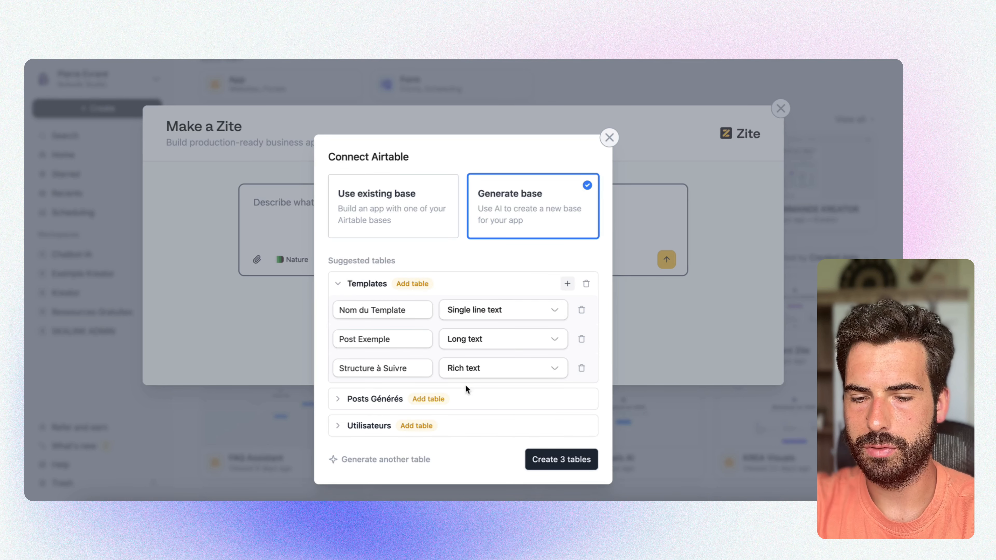
left_click(339, 400)
scroll(413, 389, "down", 3)
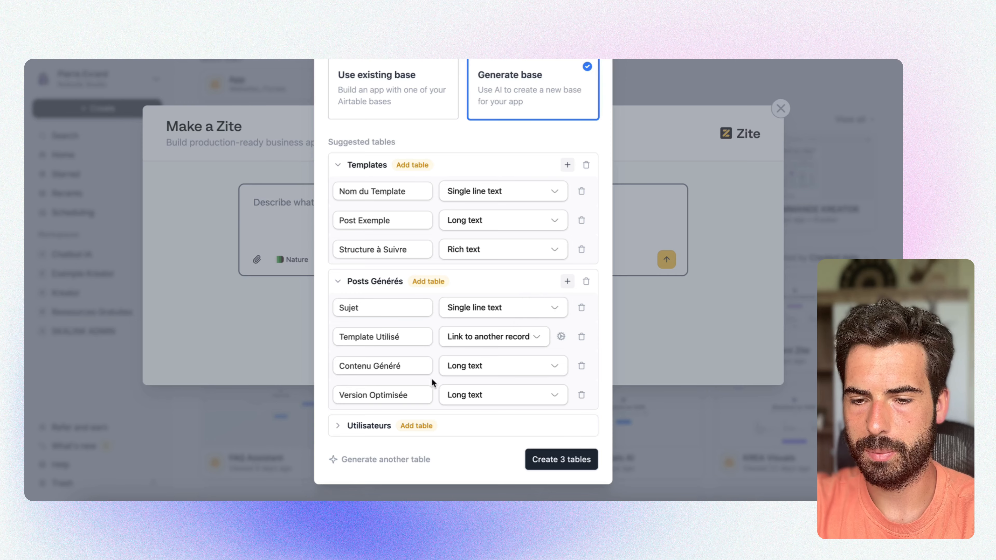
left_click(348, 426)
scroll(395, 400, "down", 3)
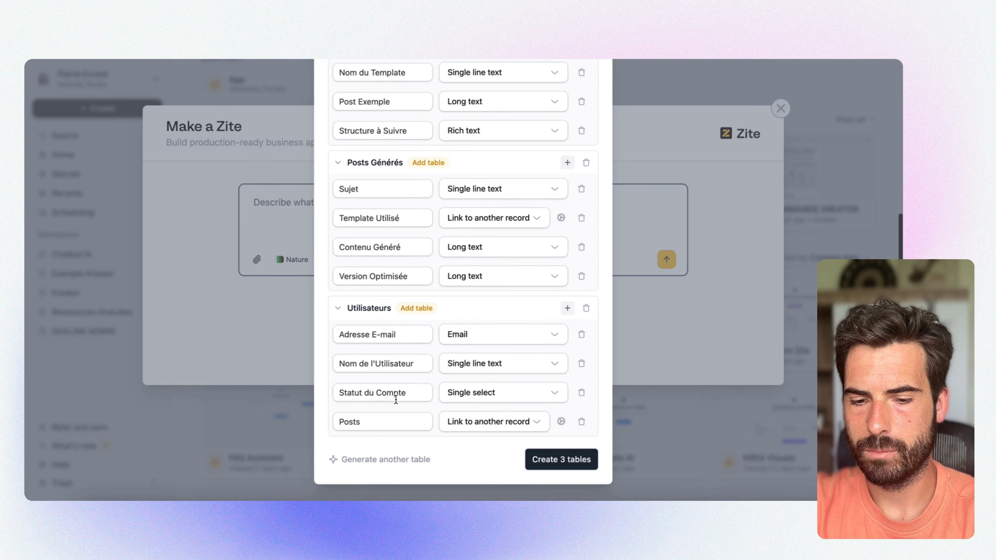
scroll(430, 377, "up", 5)
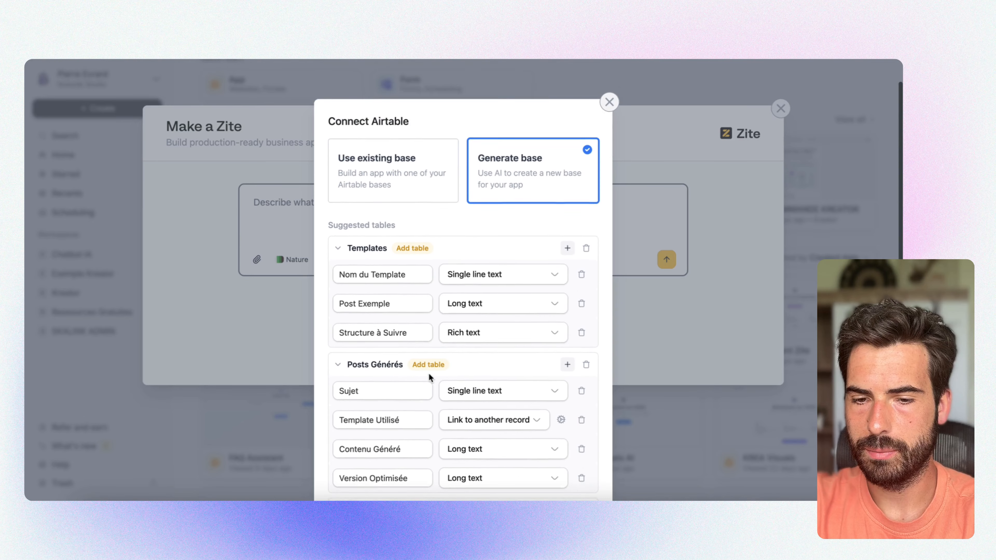
scroll(364, 327, "down", 3)
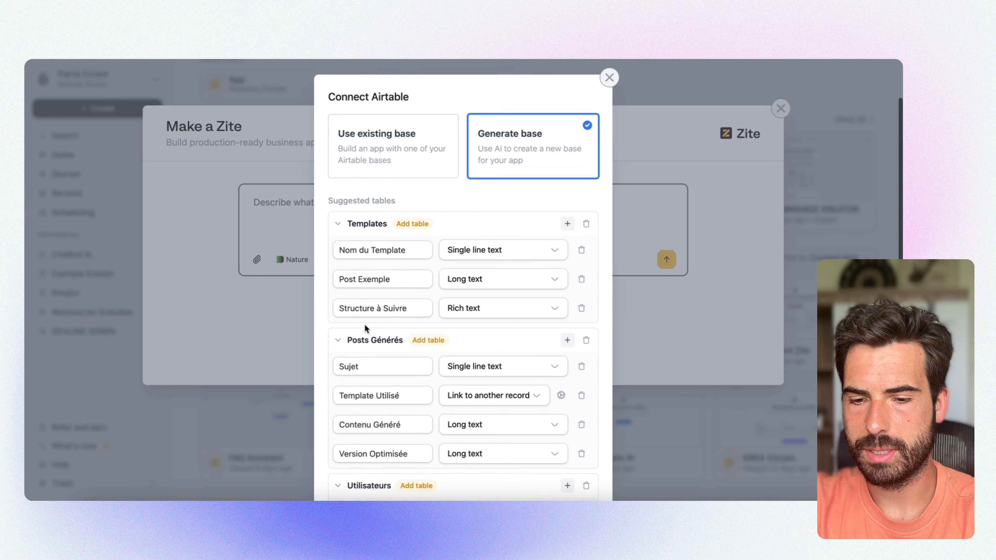
scroll(384, 315, "down", 2)
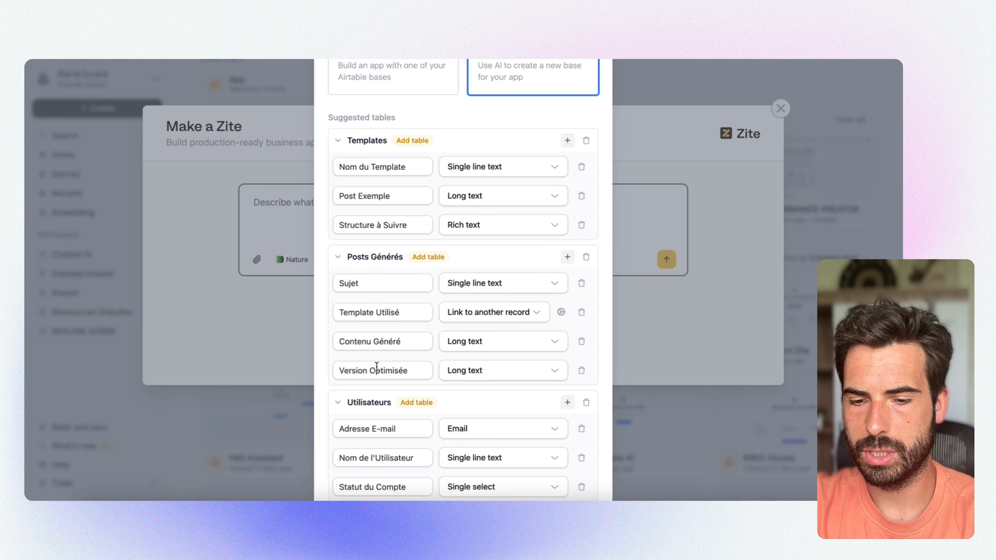
- Collapse the suggested tables, create all three in the Airtable base, and open the Templates table in Airtable
left_click(338, 257)
left_click(338, 165)
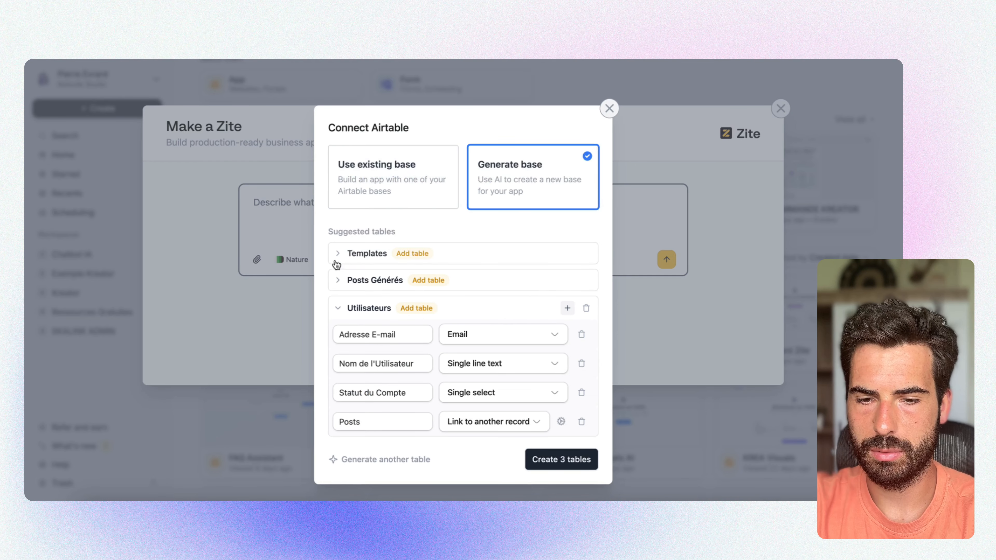
left_click(336, 307)
left_click(575, 369)
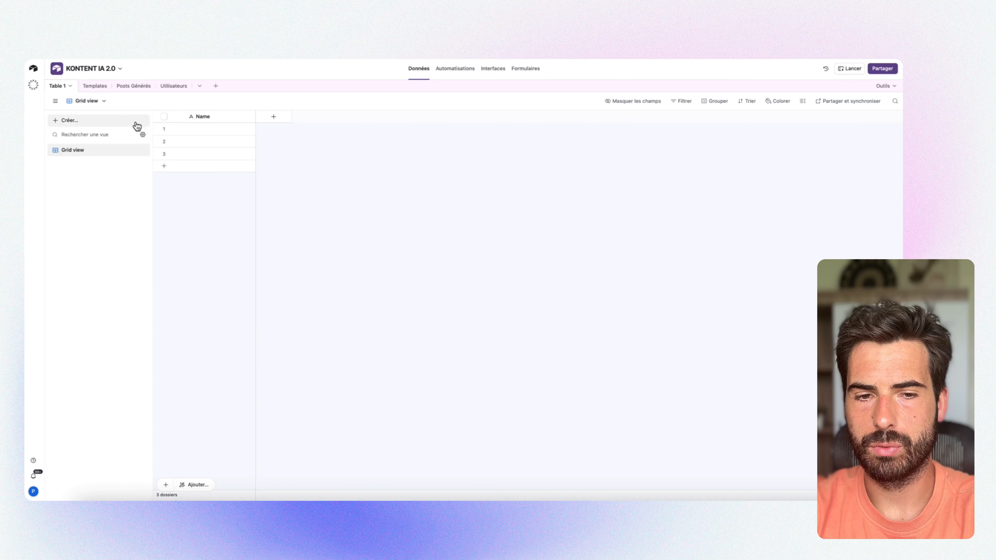
left_click(92, 87)
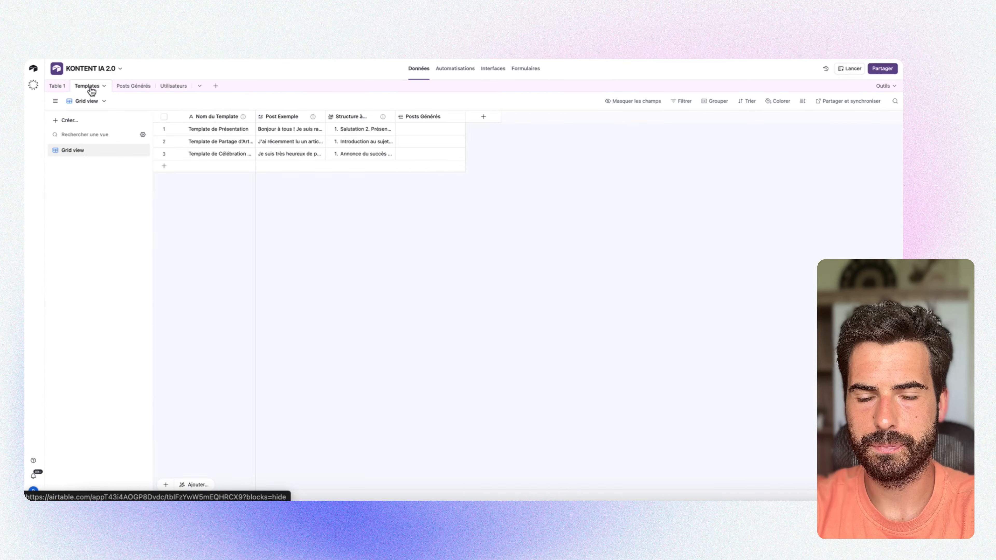
- Examine the fields and sample records of the generated Posts Générés, Templates and Utilisateurs tables in the Airtable base
left_click(128, 87)
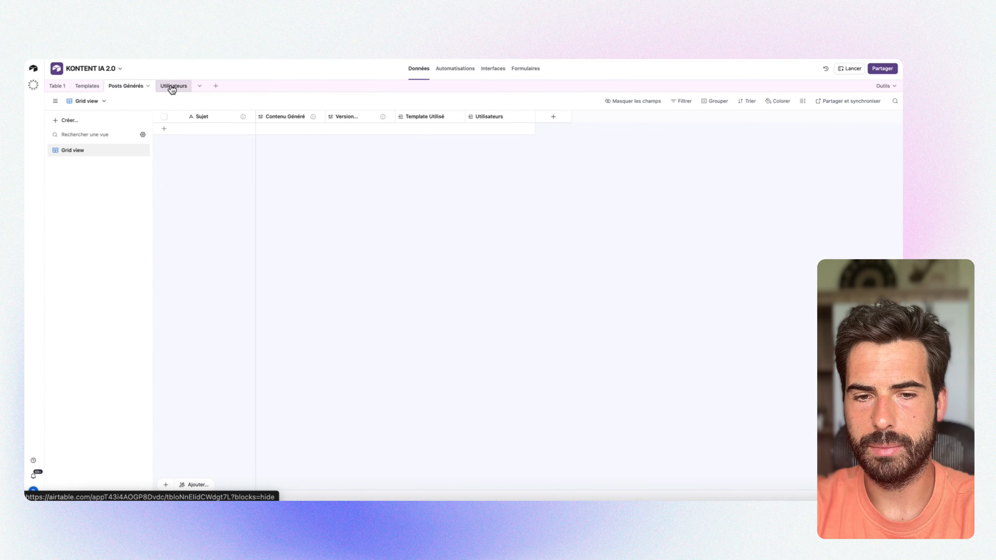
left_click(177, 87)
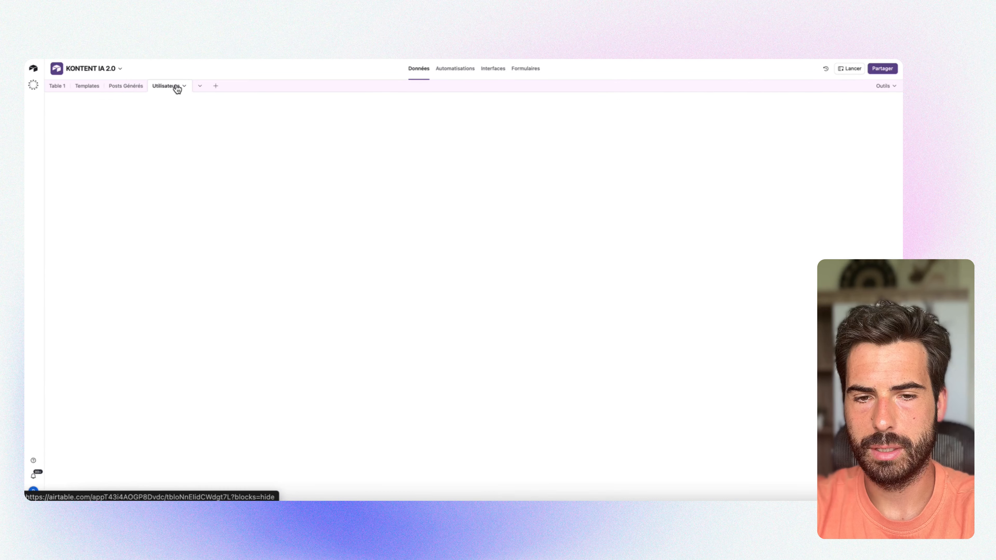
left_click(127, 86)
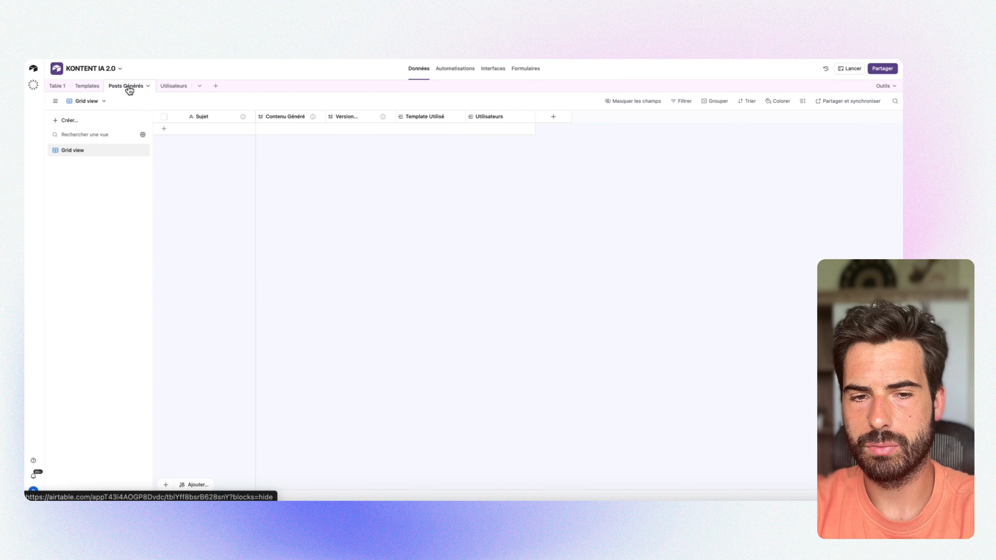
left_click(86, 86)
left_click(130, 87)
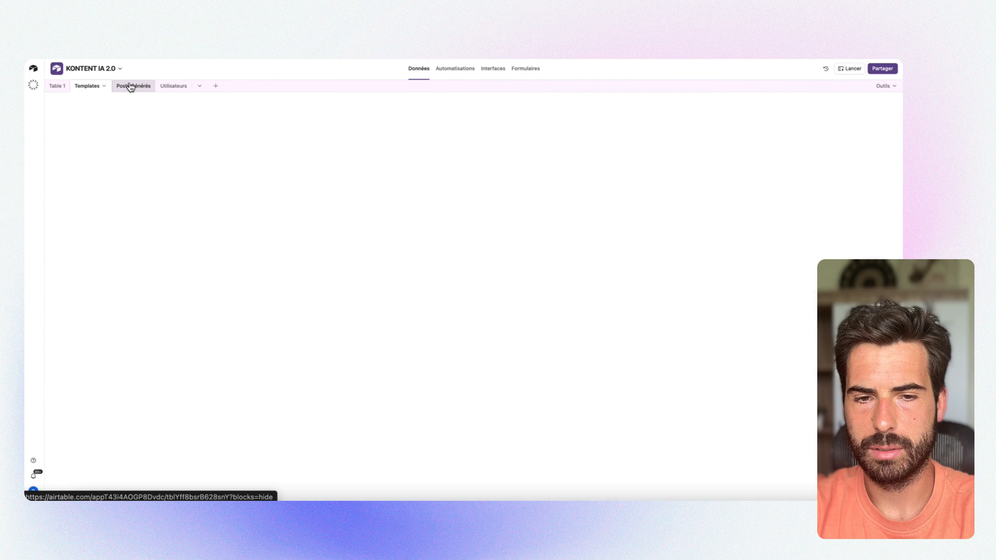
left_click(172, 86)
left_click(120, 93)
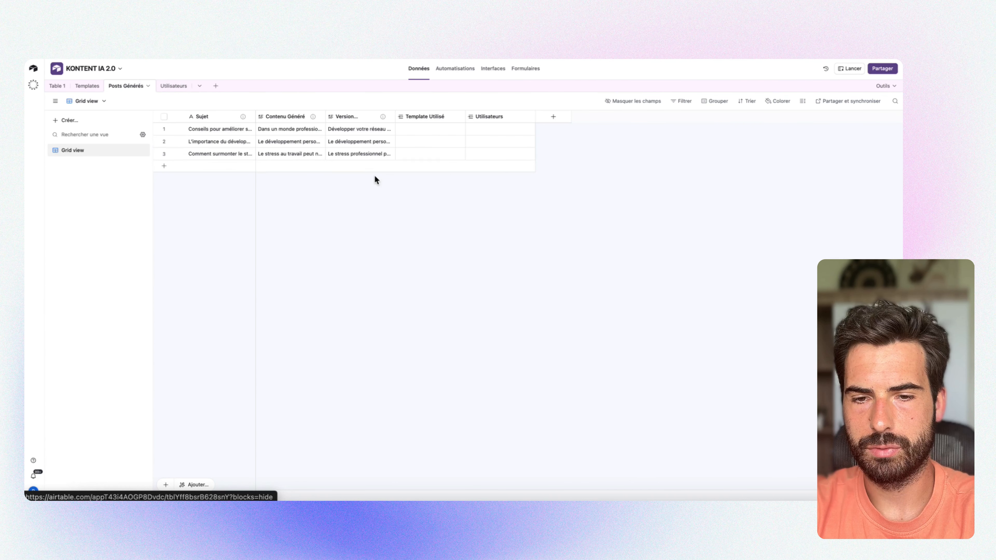
left_click(170, 86)
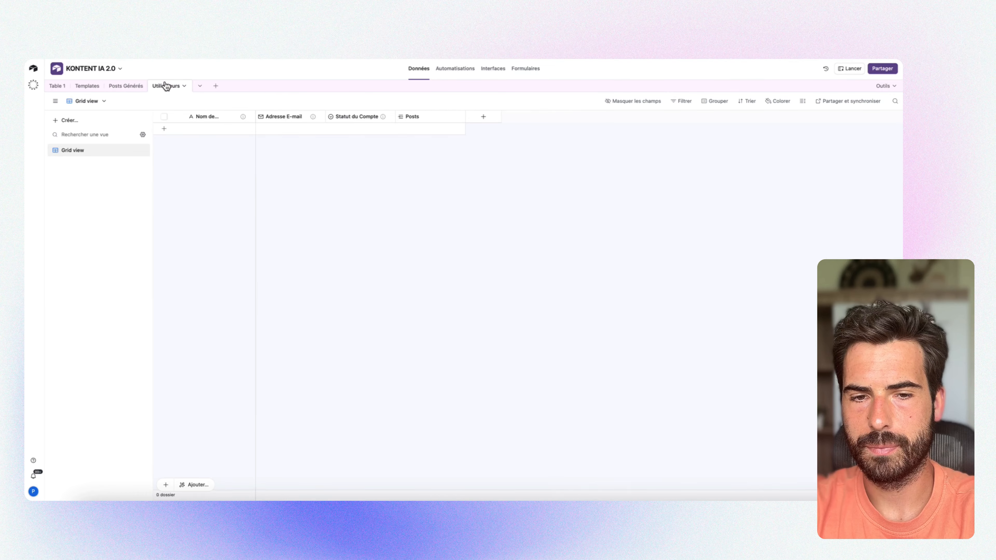
- Check the default Table 1 and its table options, then review the Templates and Utilisateurs tables again
left_click(87, 86)
left_click(52, 89)
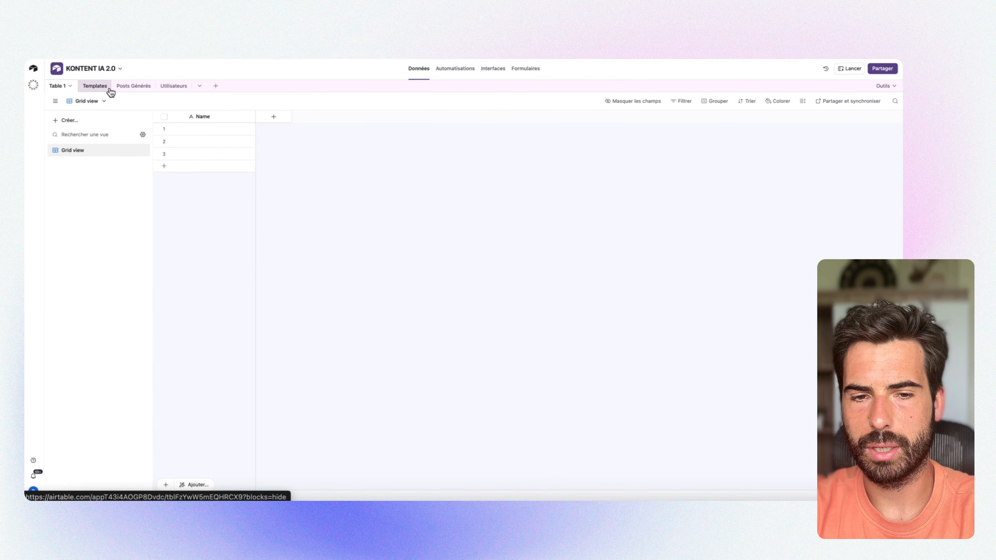
left_click(69, 89)
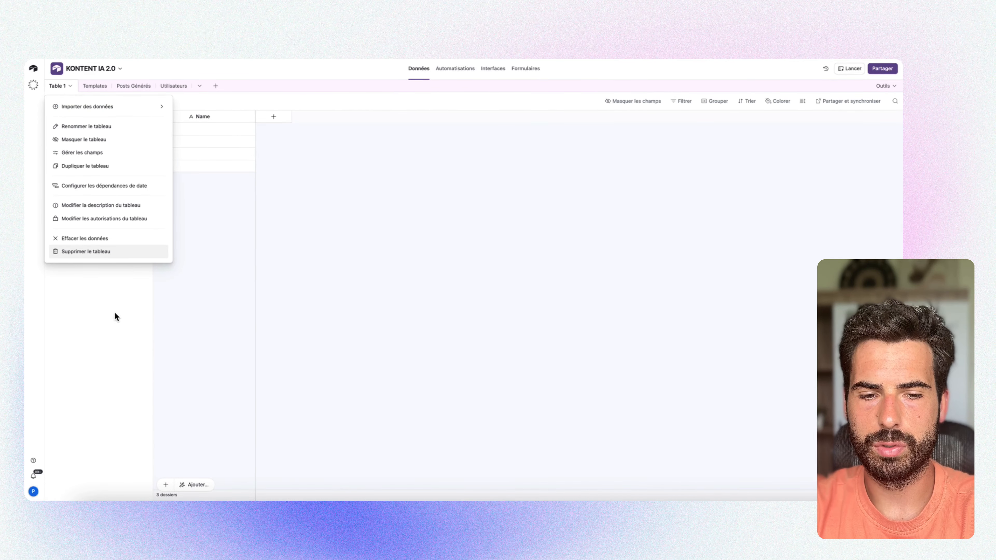
left_click(111, 264)
left_click(118, 90)
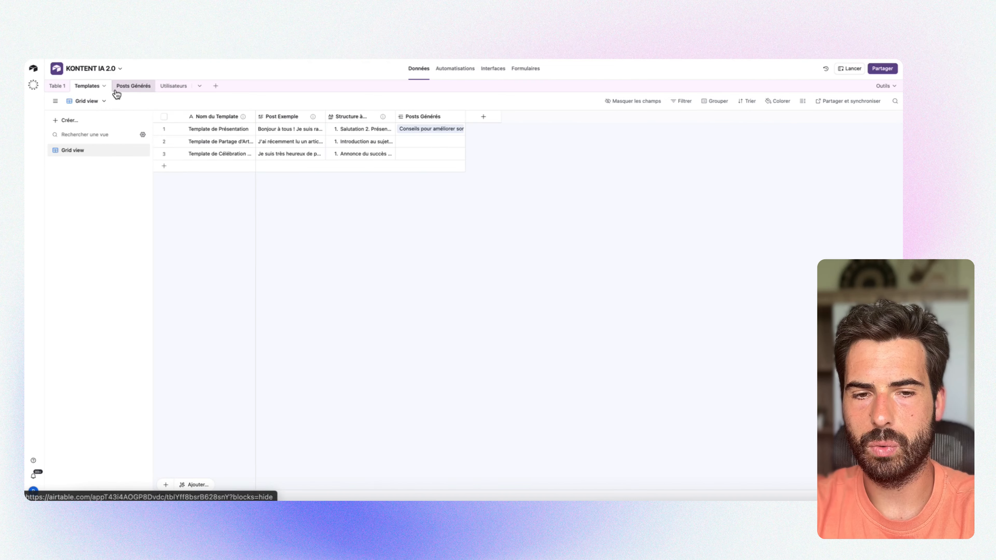
left_click(186, 86)
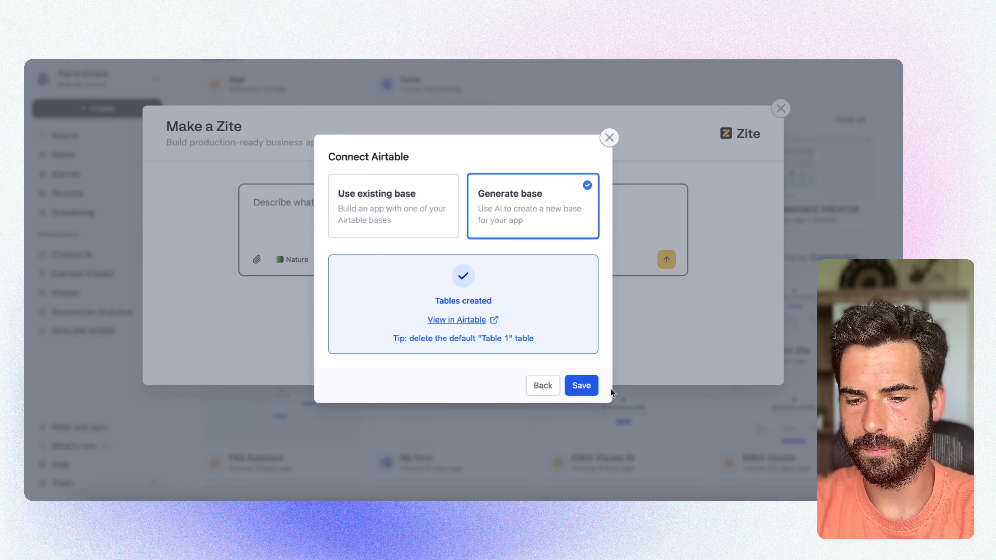
- Return to Zite, save the Airtable connection, and check that the KONTENT IA 2.0 base is selected
left_click(581, 385)
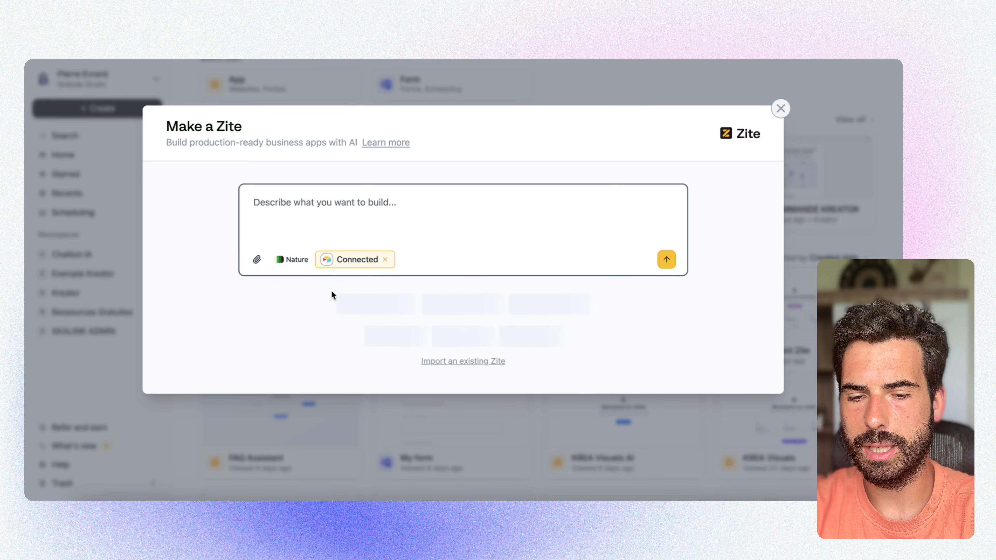
left_click(338, 260)
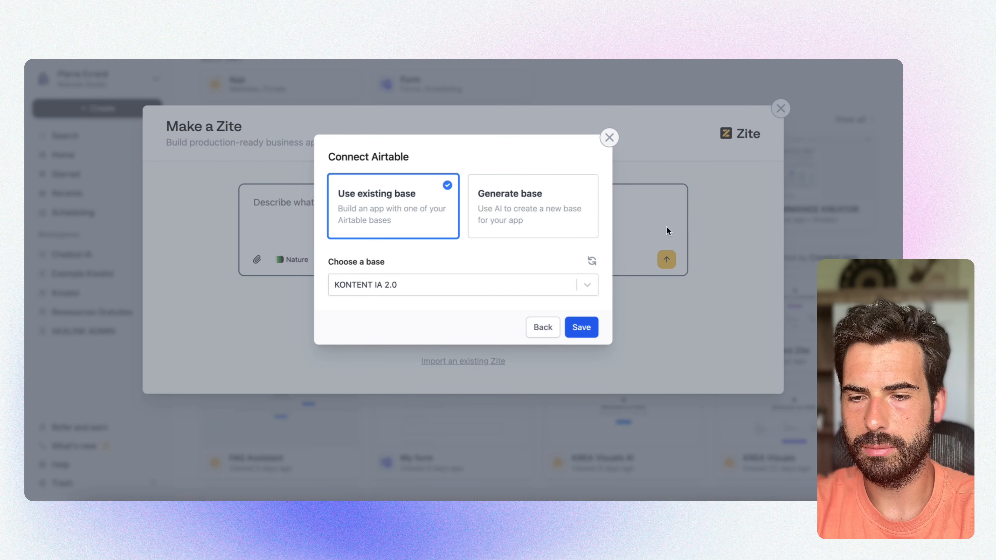
left_click(609, 137)
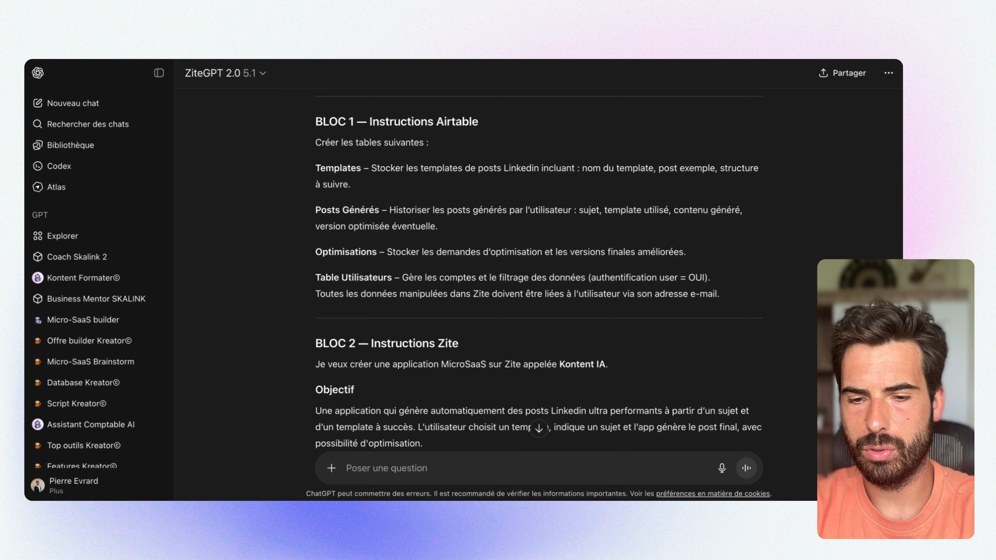
- Copy the full BLOC 2 — Instructions Zite text from the ZiteGPT 2.0 answer and paste it as the app description in Zite
scroll(475, 314, "down", 10)
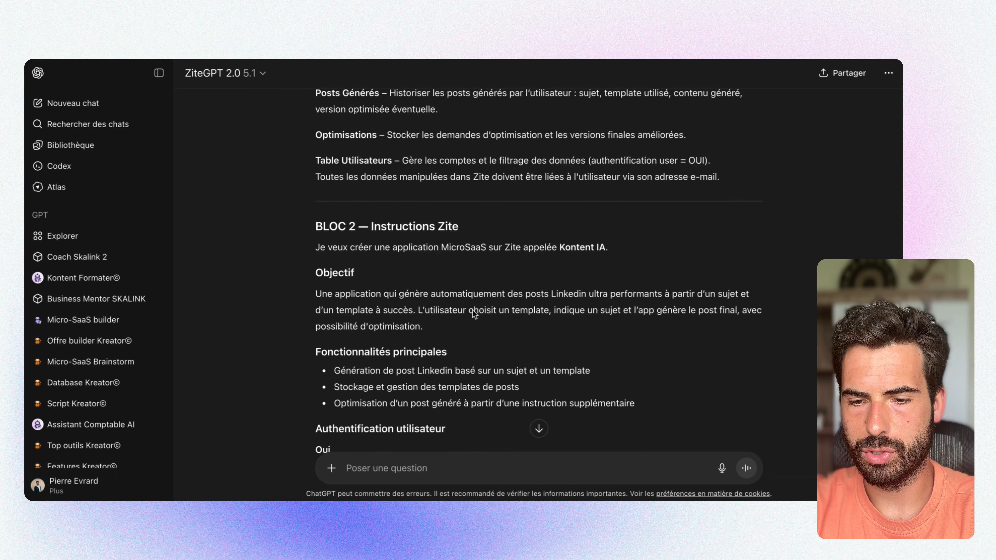
scroll(305, 101, "up", 1)
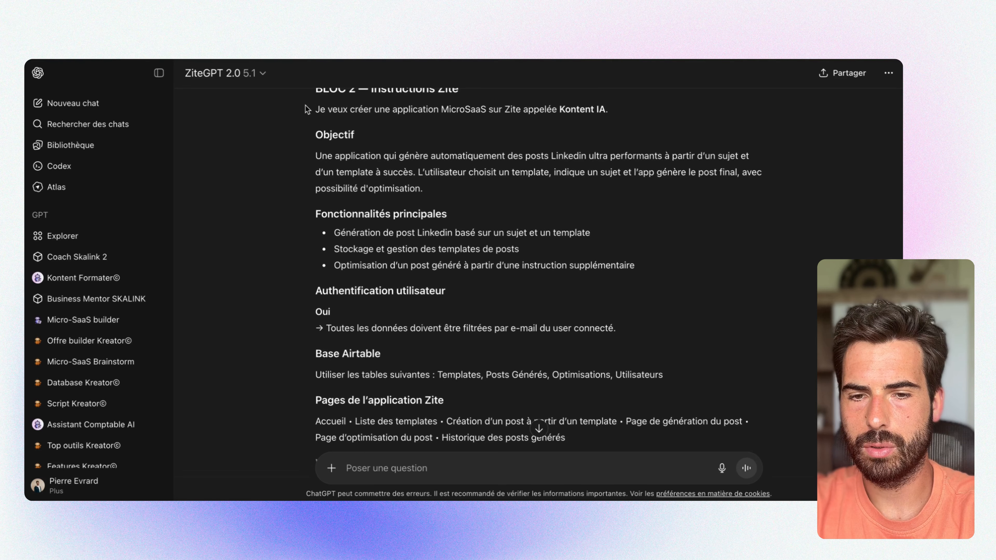
left_click_drag(312, 110, 461, 265)
scroll(459, 266, "down", 4)
scroll(459, 266, "down", 5)
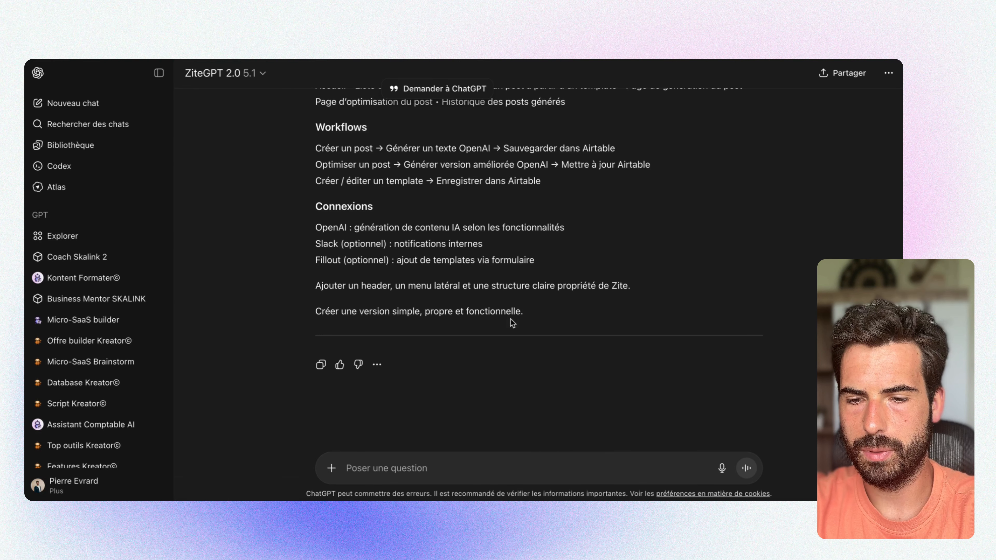
left_click_drag(512, 323, 529, 318)
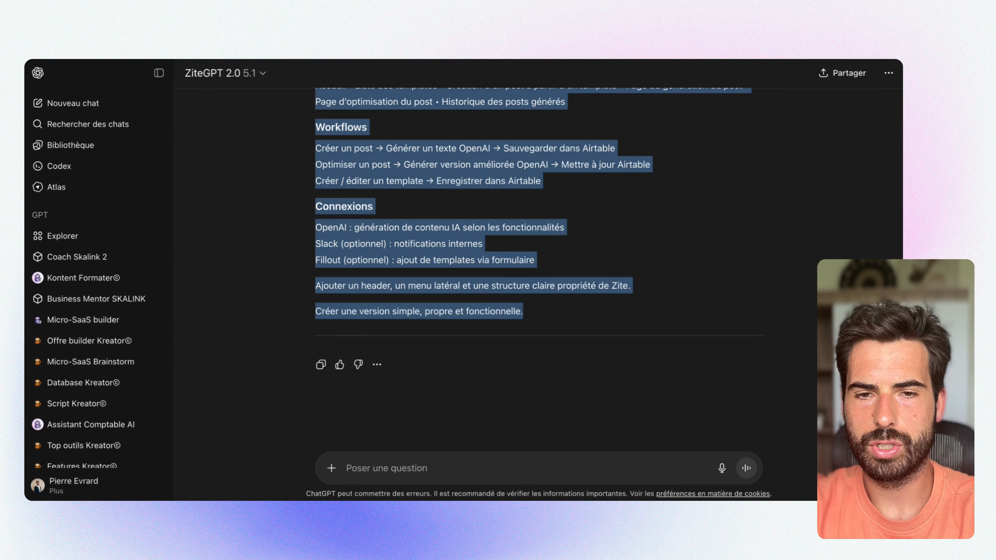
key("ctrl+Tab")
key("super+v")
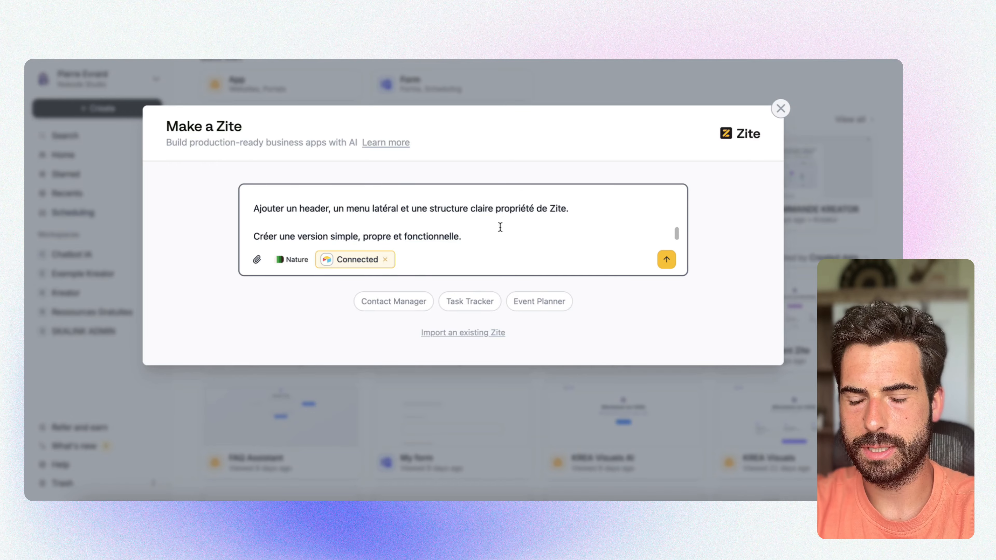
- Set the app theme to Midnight and submit the description to generate the app
left_click(295, 262)
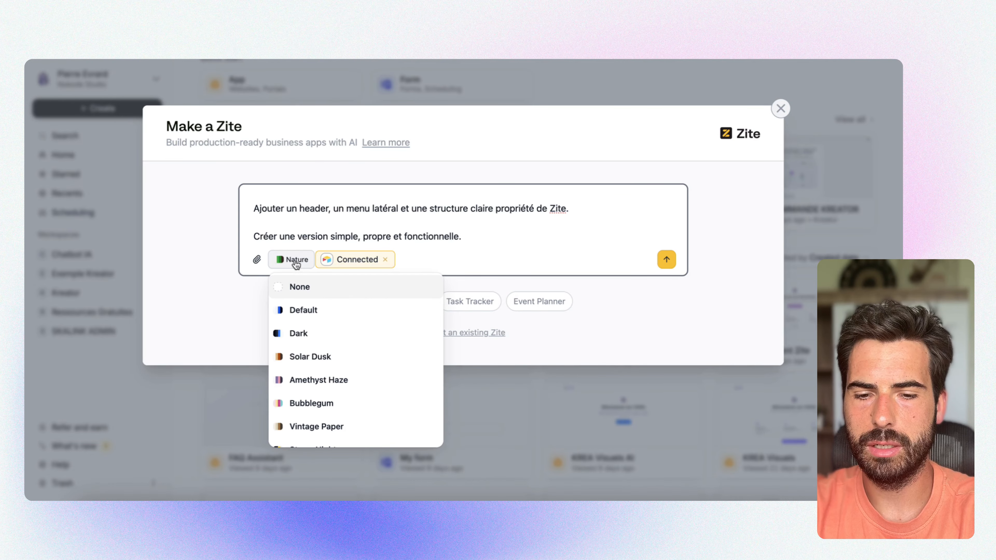
scroll(328, 368, "down", 8)
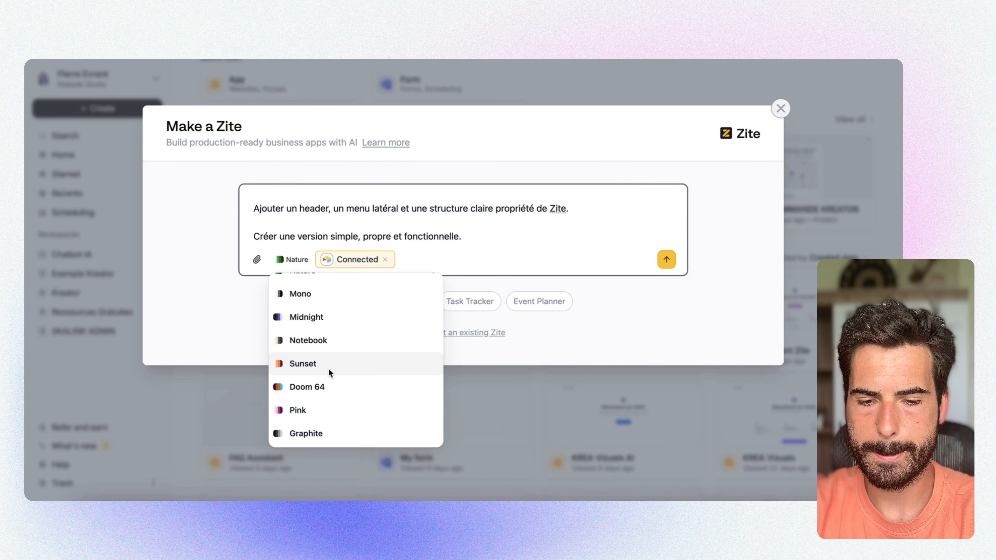
left_click(338, 319)
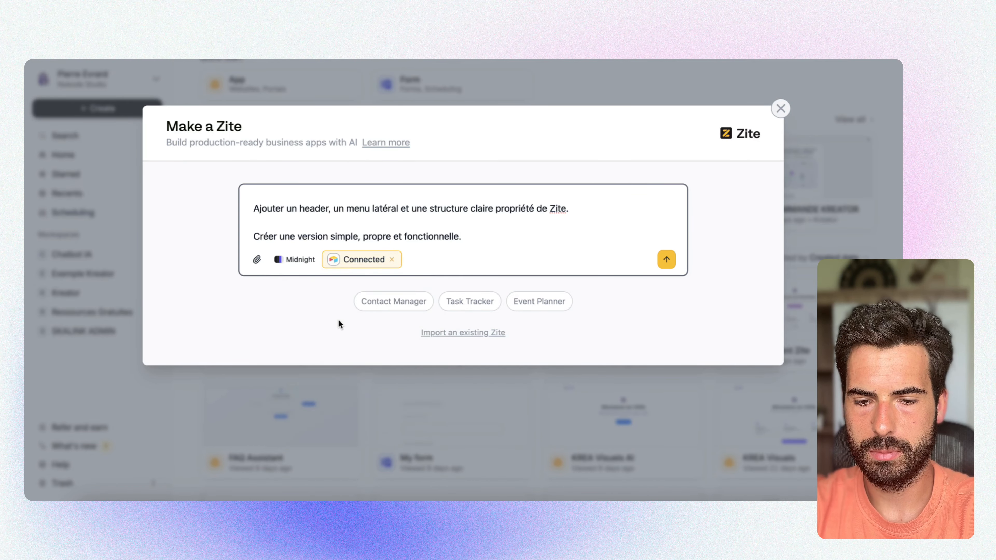
left_click(674, 260)
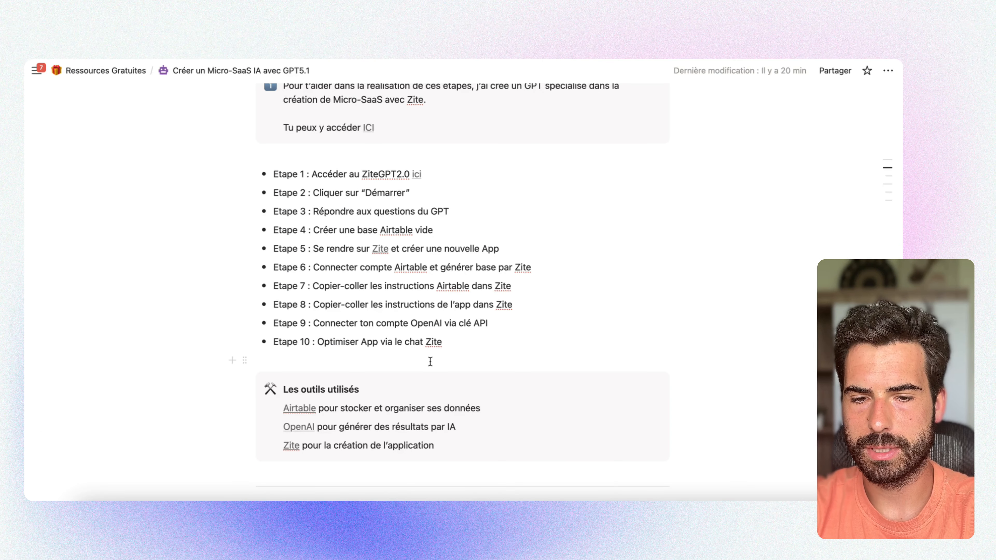
- Open the OpenAI site from the Micro-SaaS guide's list of tools used and log in to the API Platform
scroll(430, 362, "up", 1)
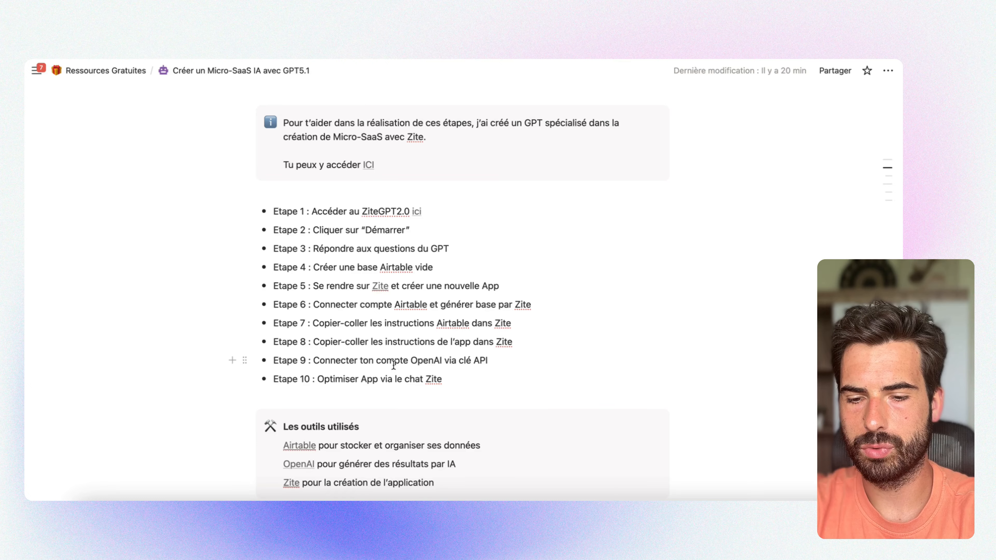
scroll(393, 365, "down", 3)
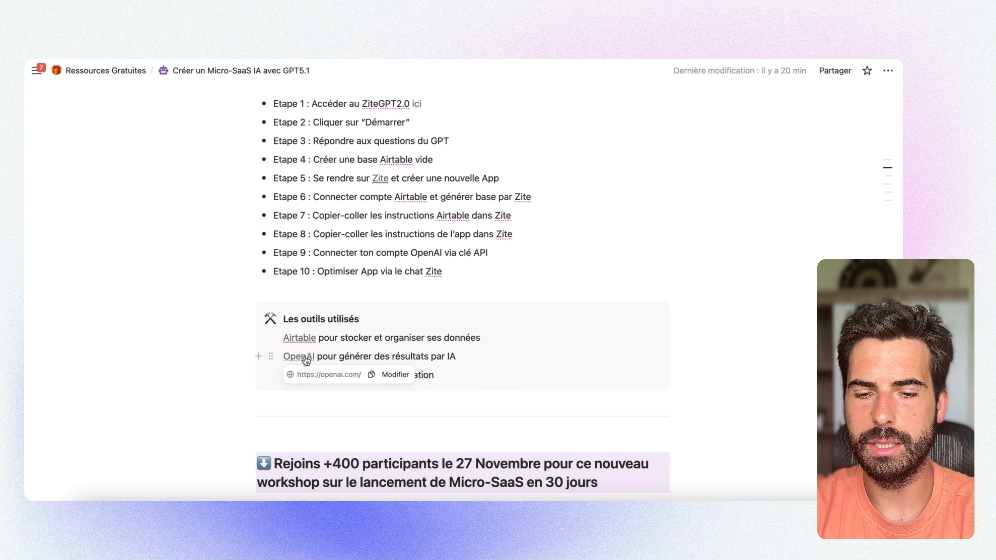
left_click(306, 357)
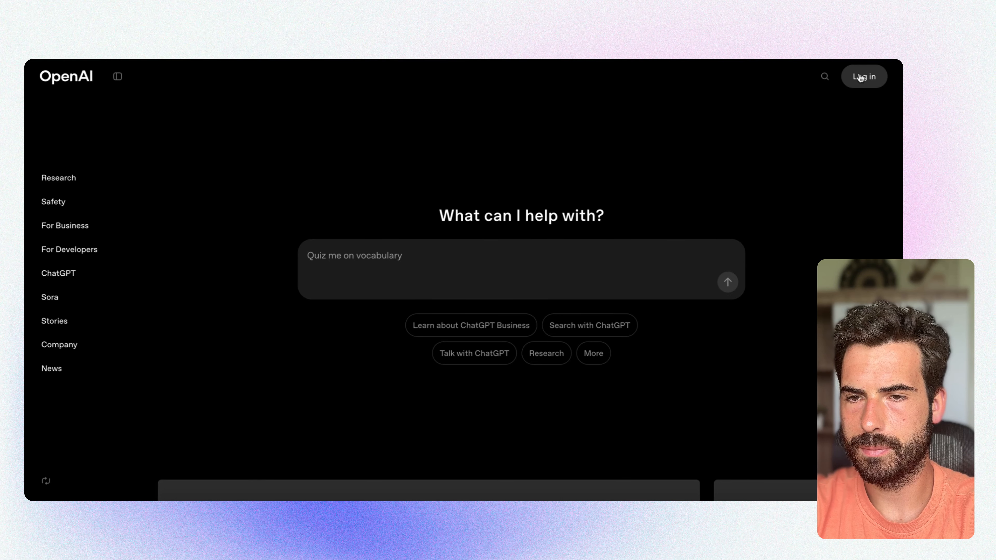
left_click(860, 79)
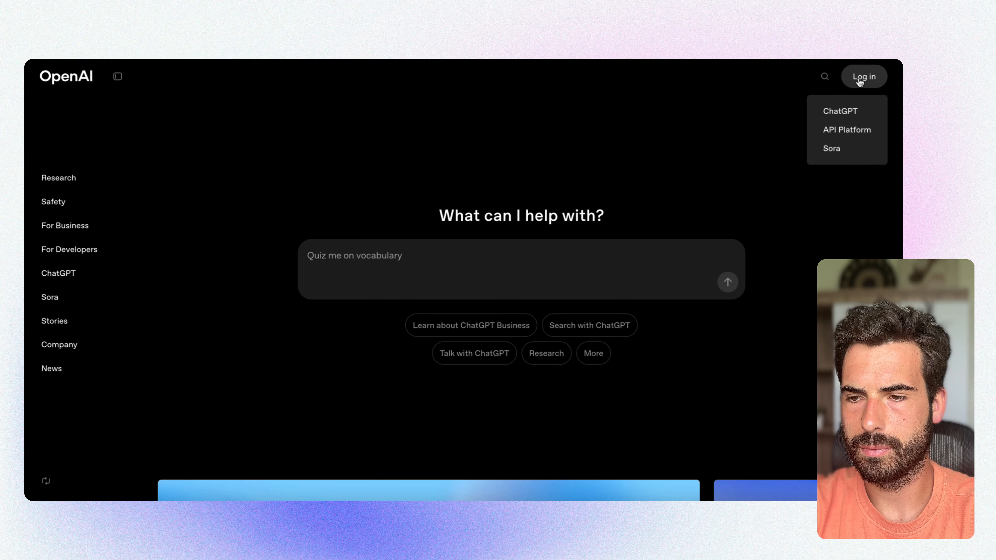
left_click(846, 131)
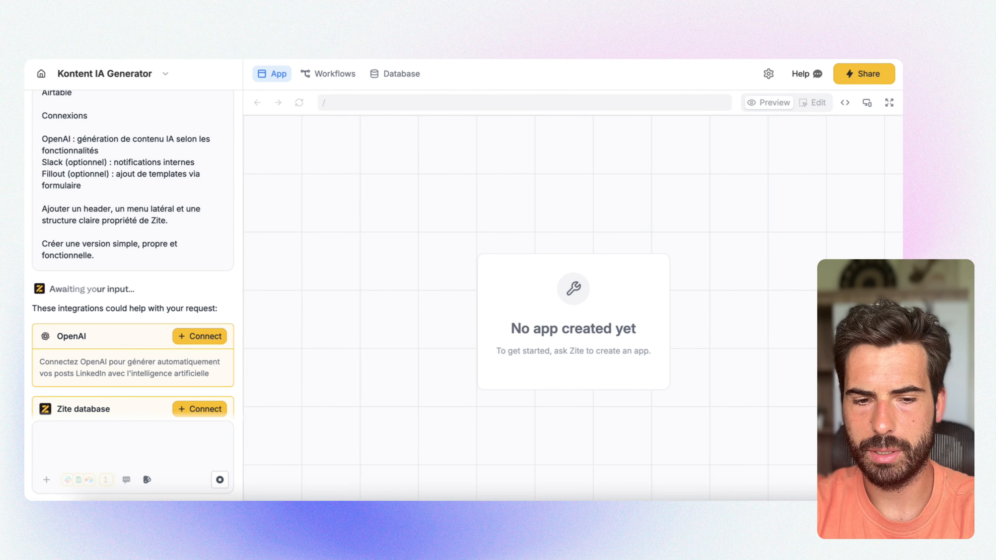
- Start a new OpenAI account connection for the Kontent IA Generator app in Zite, using the Custom API Key option
scroll(122, 316, "down", 2)
scroll(122, 316, "up", 2)
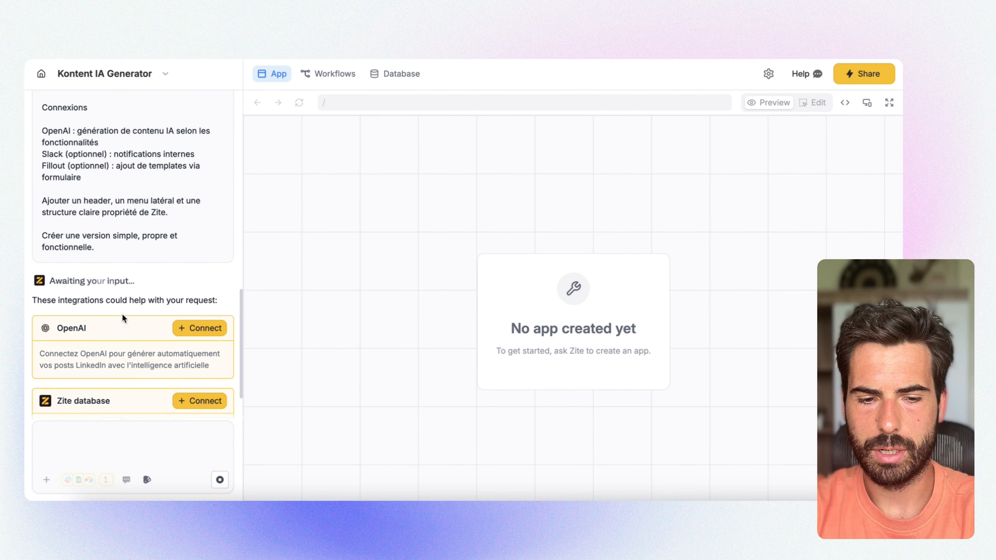
scroll(122, 313, "up", 1)
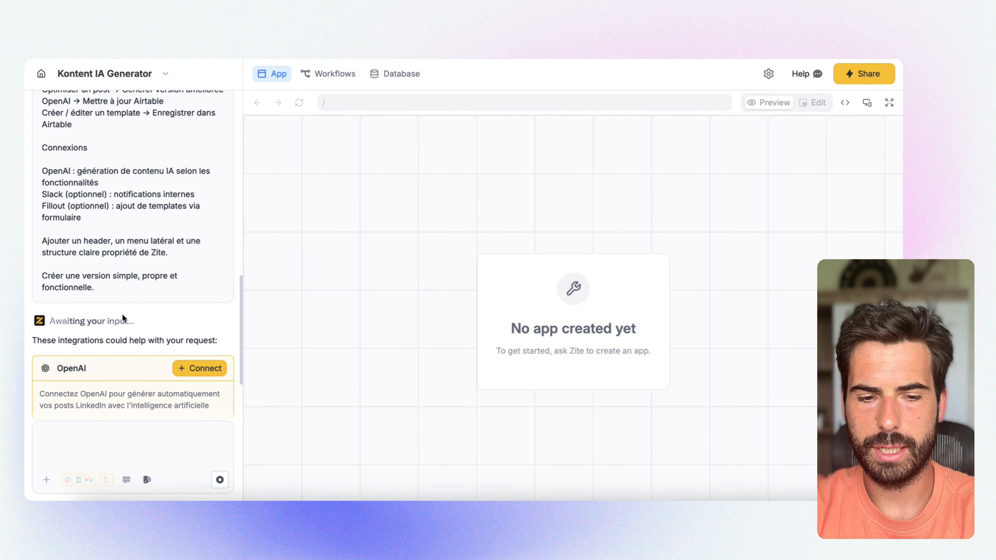
left_click(193, 367)
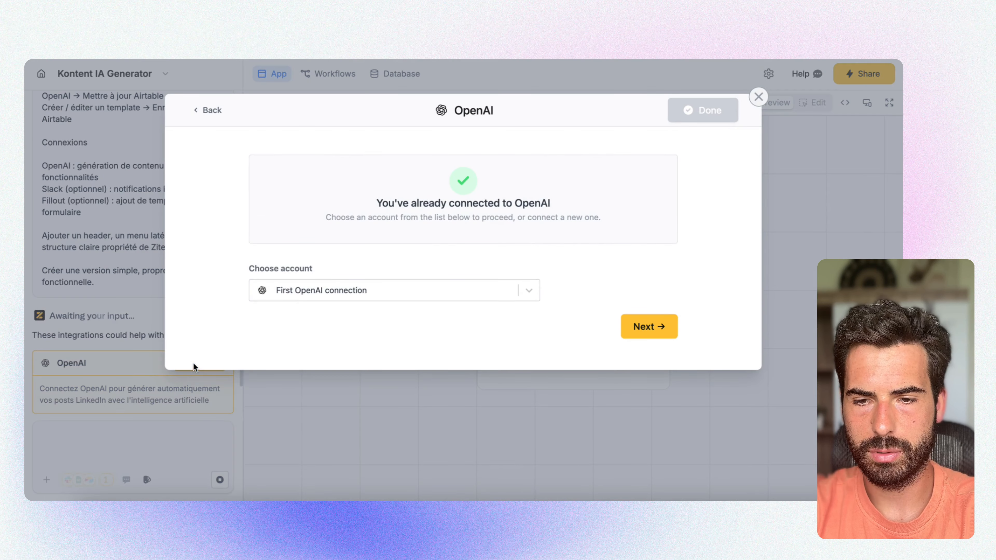
left_click(531, 288)
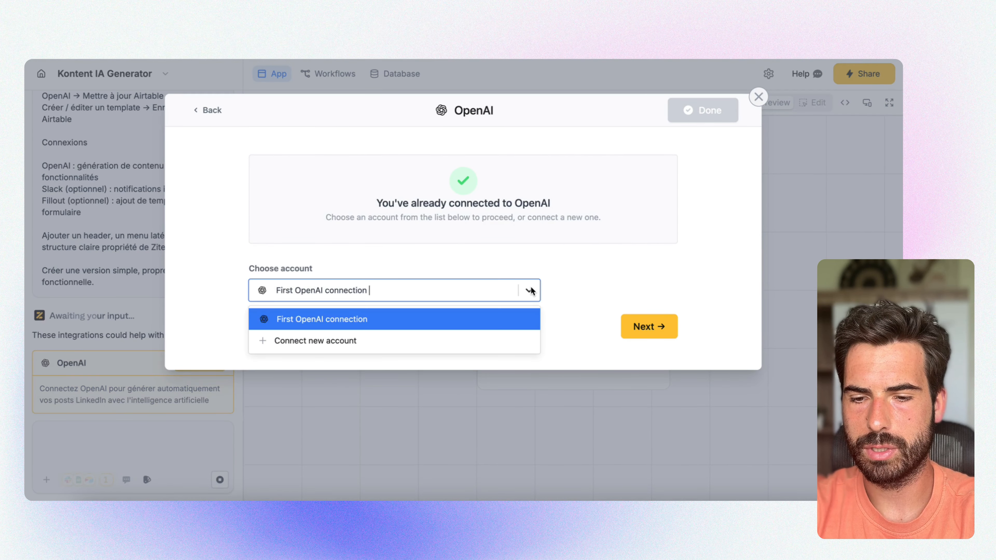
left_click(337, 340)
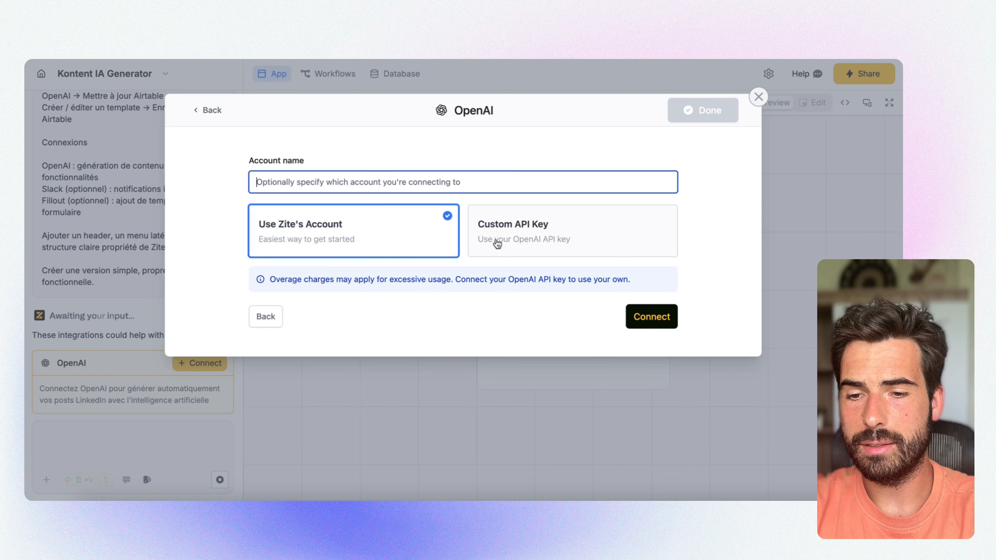
left_click(537, 229)
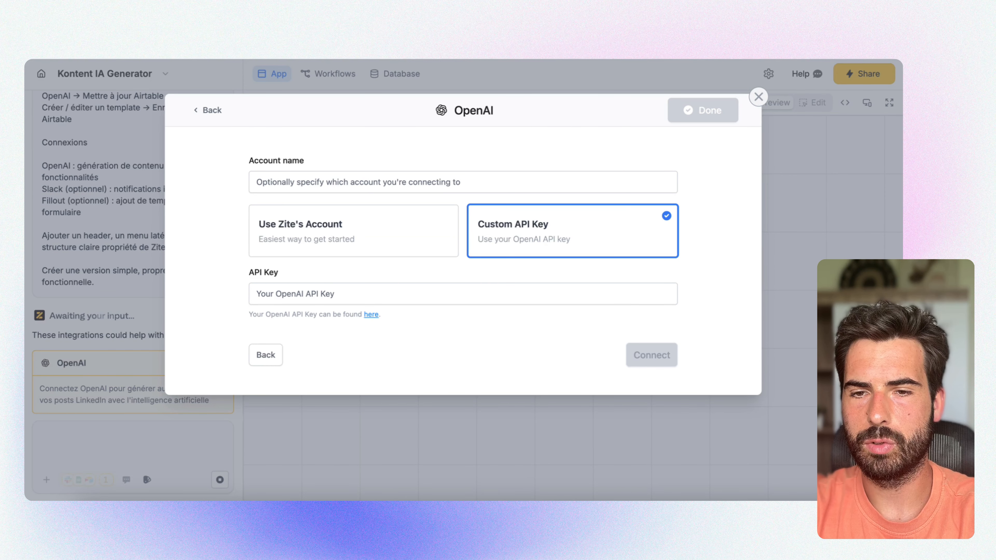
- Switch to the OpenAI Platform and open the Default project's API keys page in the settings
left_click(259, 59)
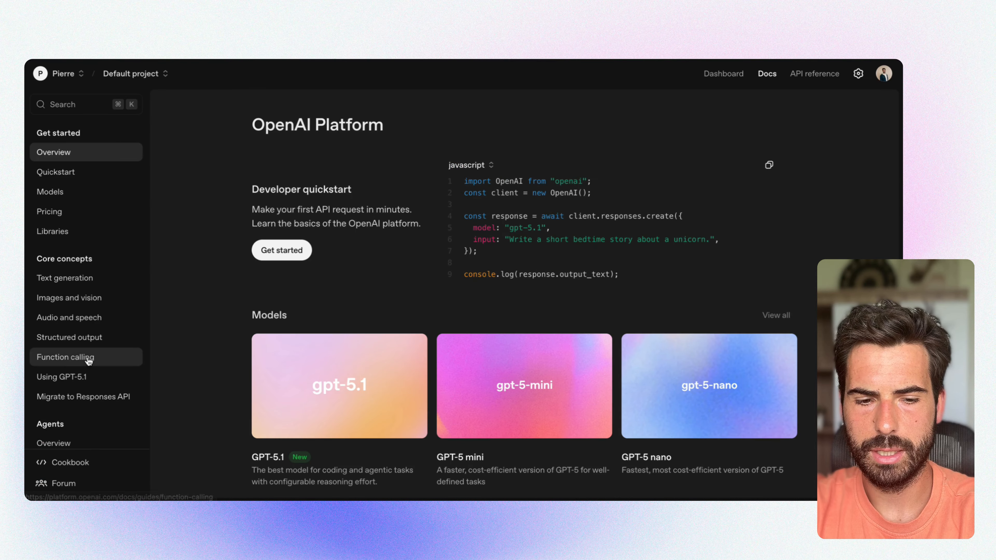
scroll(90, 356, "down", 10)
scroll(87, 357, "up", 5)
scroll(87, 357, "up", 5)
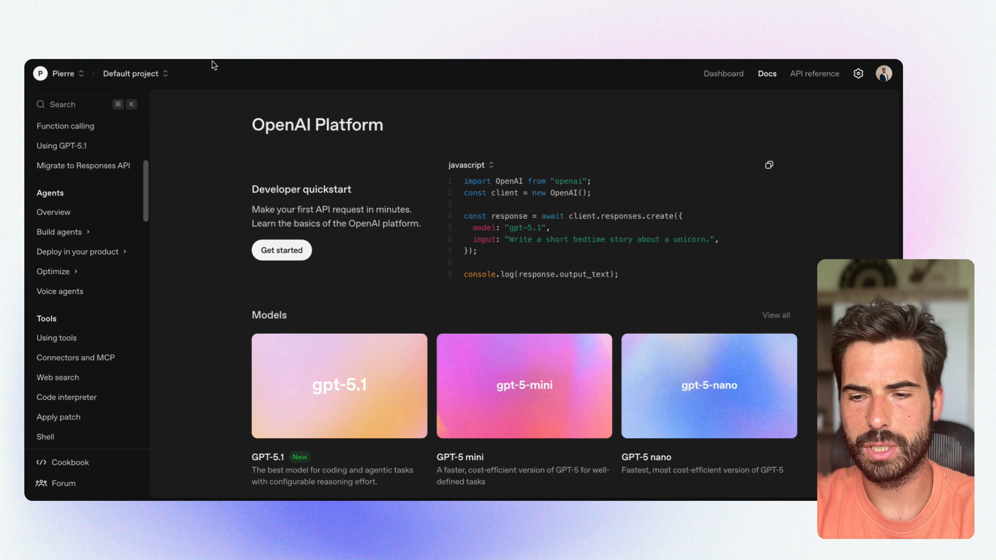
left_click(858, 73)
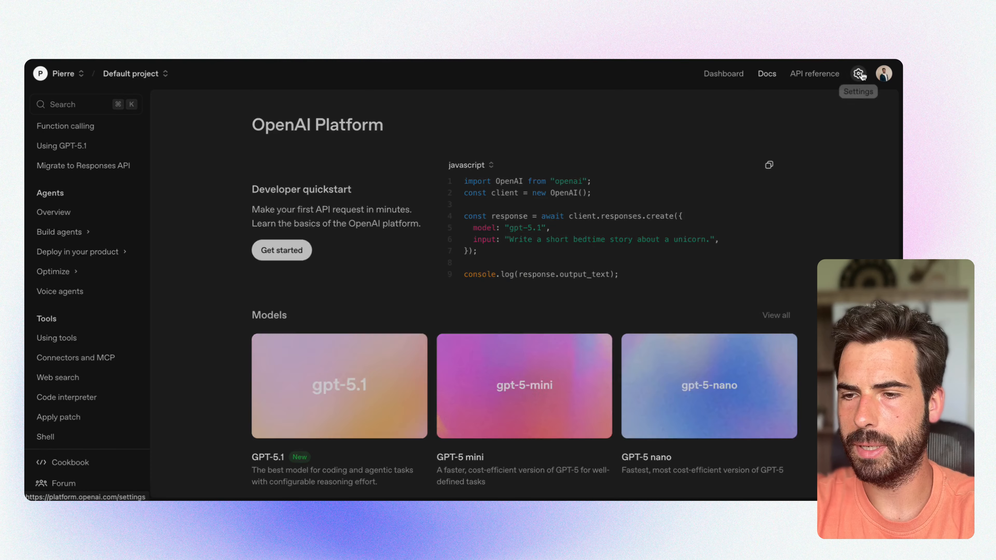
scroll(110, 320, "down", 3)
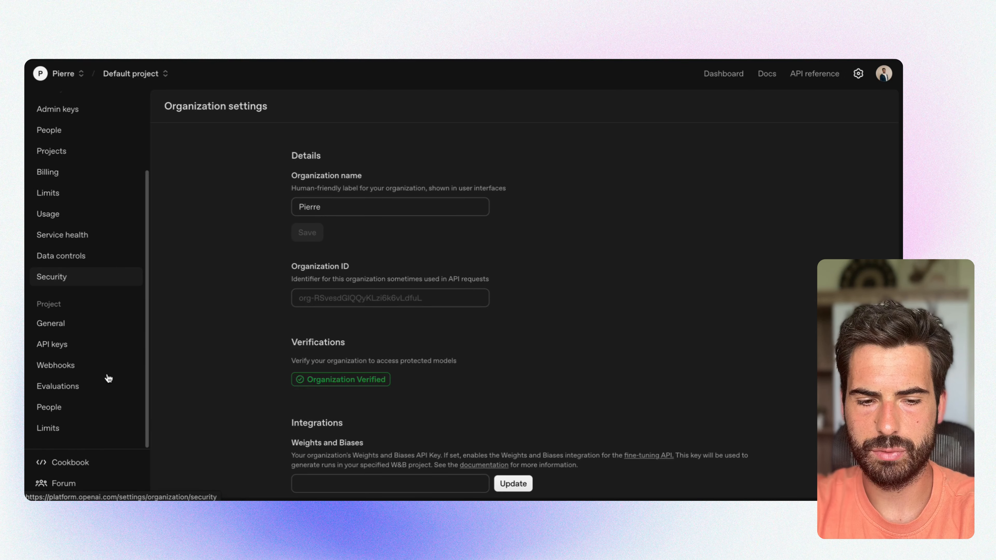
left_click(79, 344)
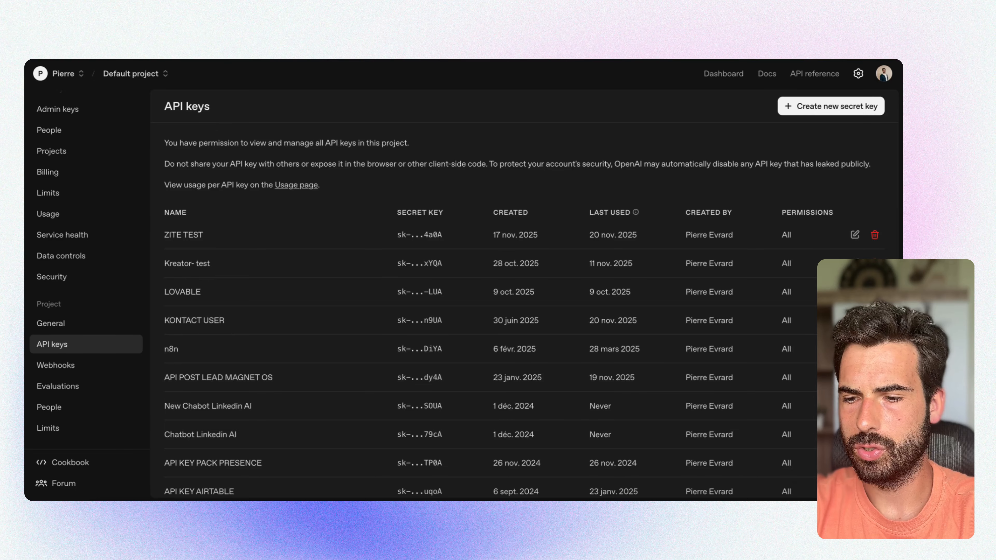
- Return to Zite, leave the new API key form and proceed with the existing account First OpenAI connection
left_click(292, 23)
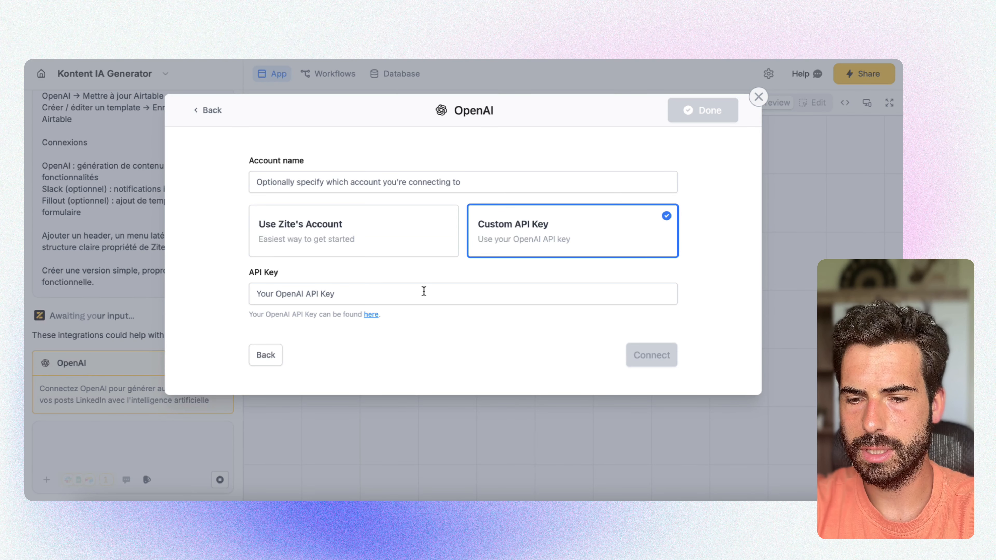
left_click(261, 355)
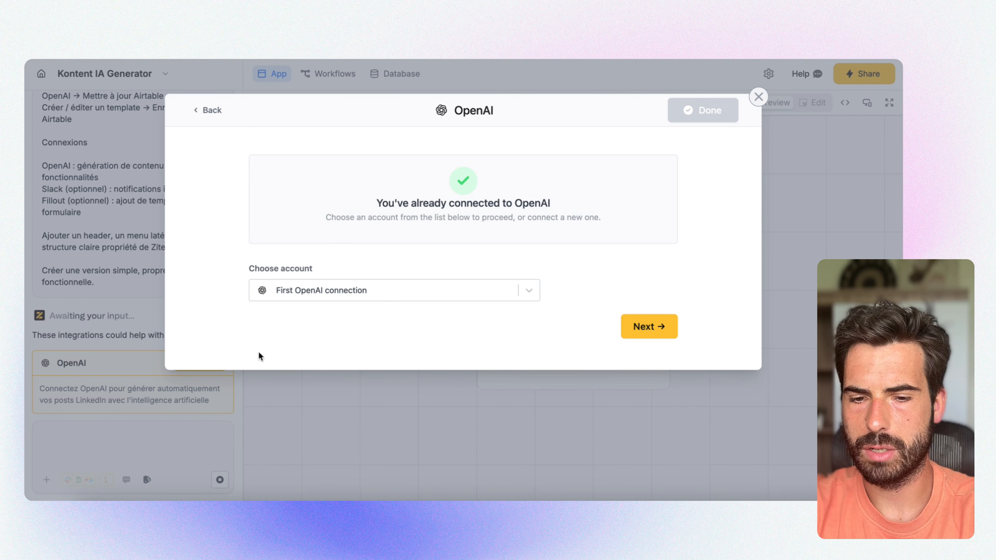
left_click(660, 328)
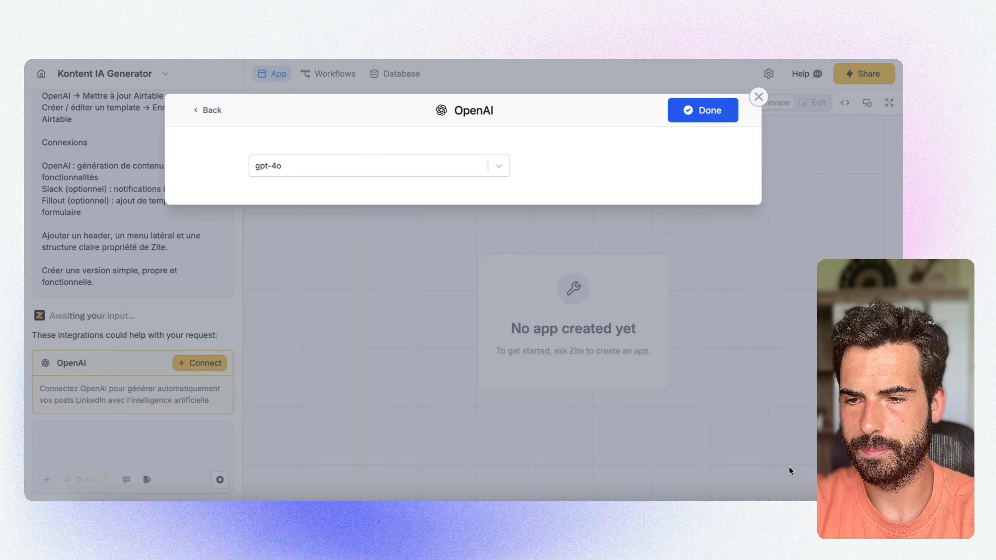
- Set the OpenAI connection's model to gpt-4o-mini and finish the integration setup
left_click(502, 172)
scroll(385, 283, "down", 2)
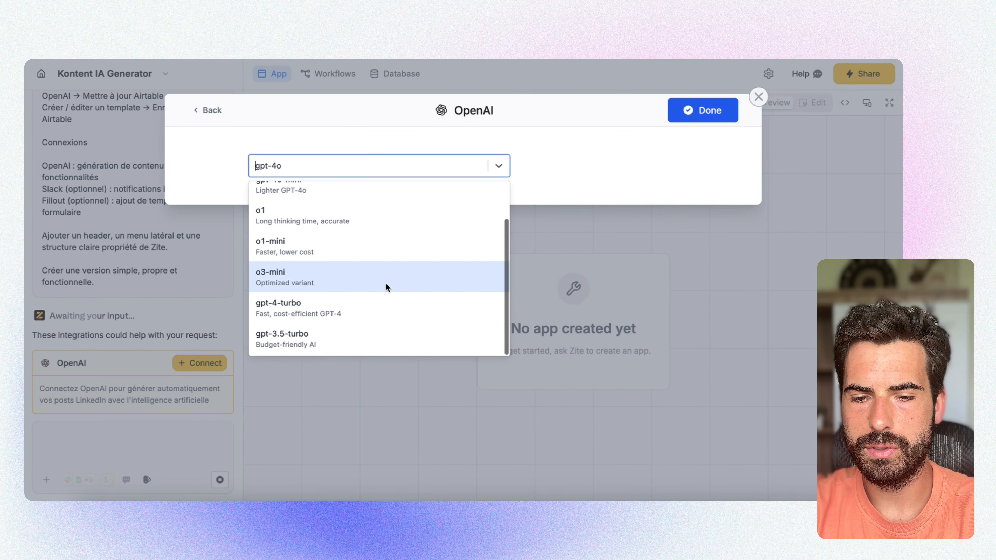
scroll(385, 283, "up", 2)
scroll(385, 282, "down", 2)
scroll(385, 282, "up", 2)
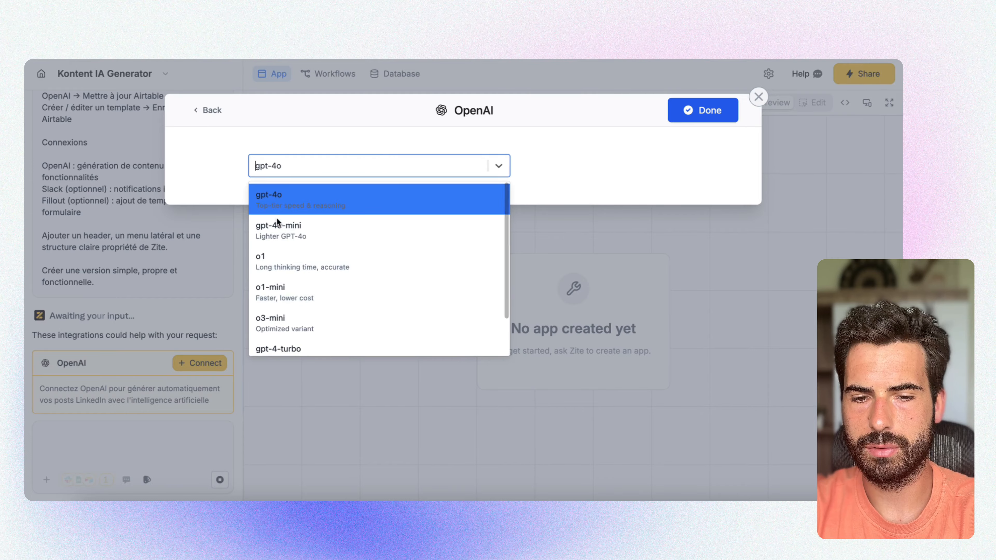
scroll(388, 267, "down", 1)
scroll(387, 267, "up", 1)
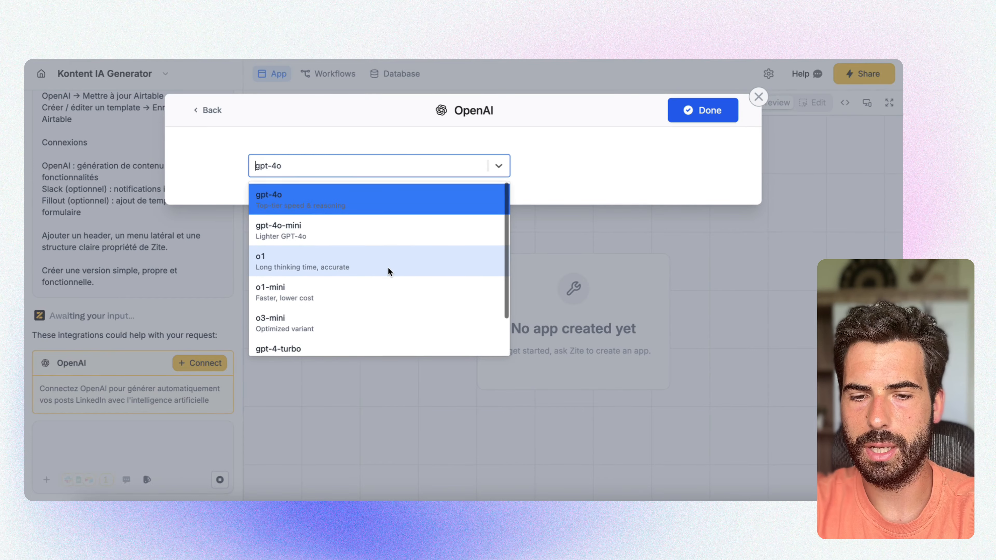
scroll(387, 267, "up", 3)
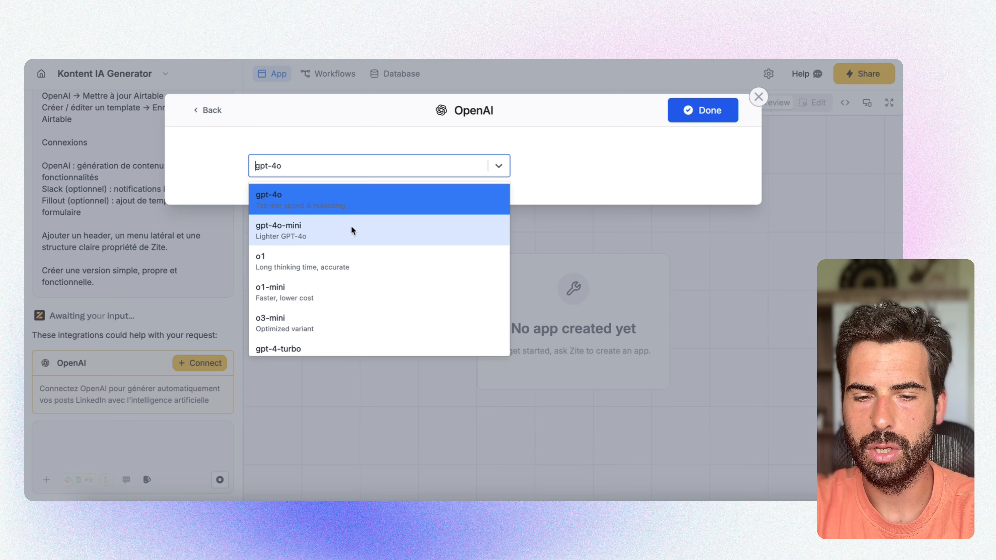
left_click(368, 229)
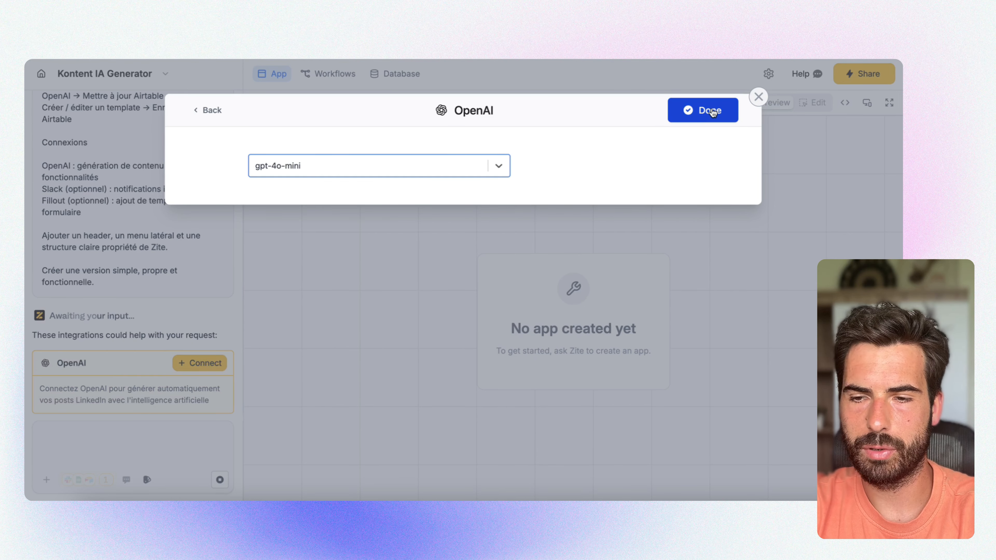
left_click(700, 115)
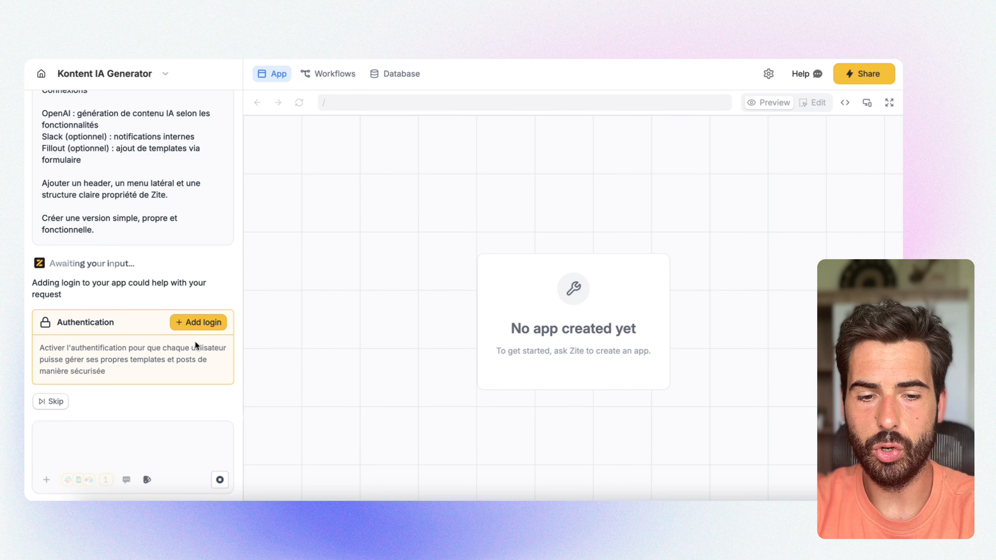
- Add login to the app, tracking users in Airtable with the Utilisateurs table and the Adresse E-mail field
left_click(198, 323)
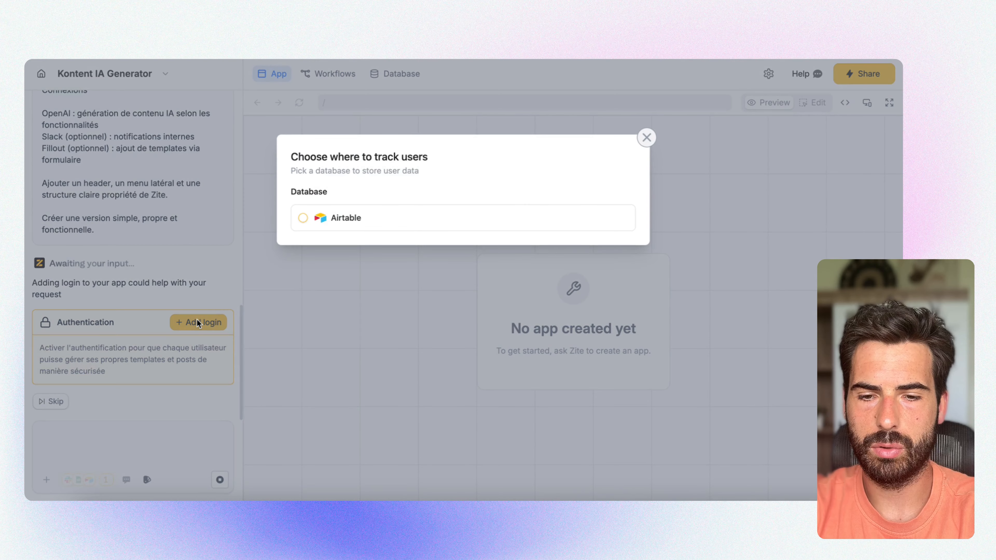
left_click(303, 219)
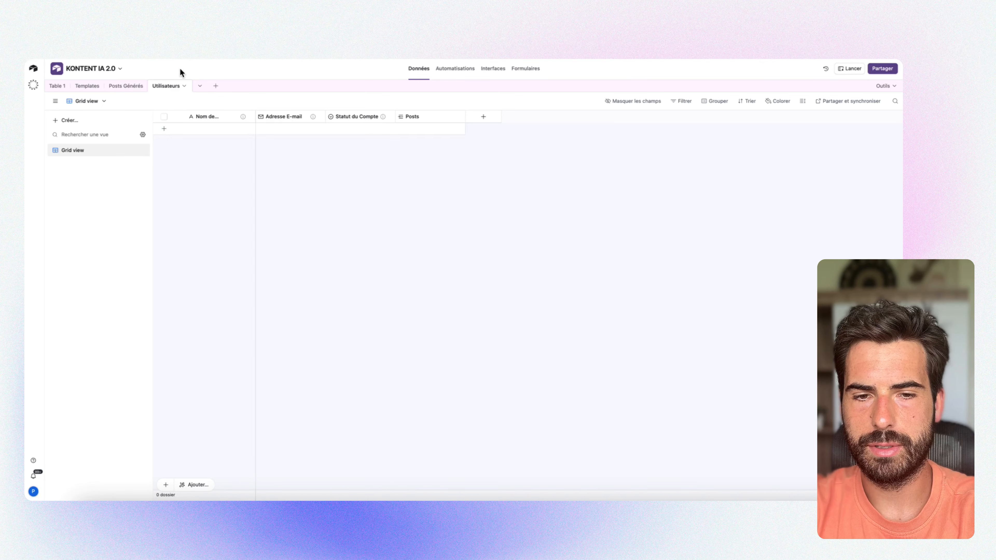
left_click(125, 86)
left_click(166, 87)
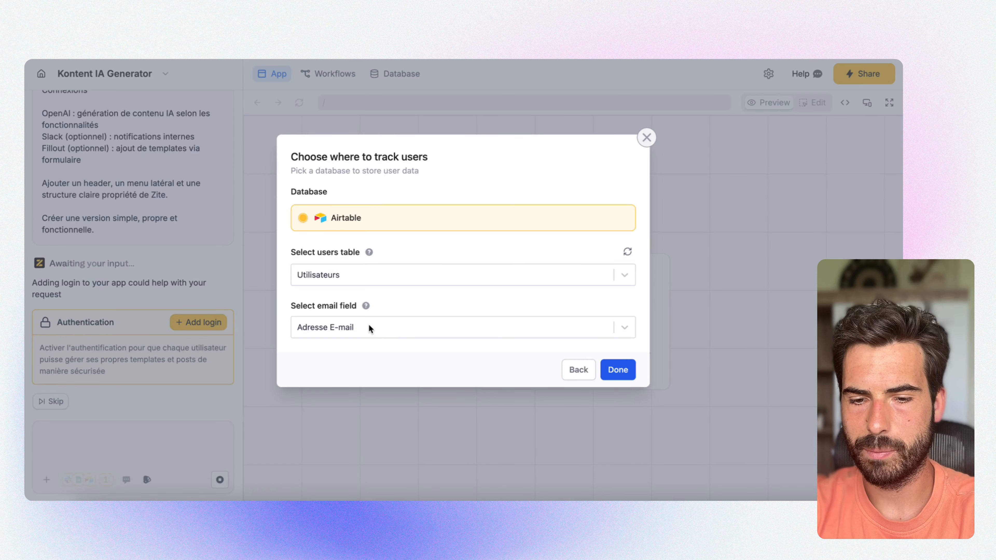
left_click(367, 325)
left_click(376, 328)
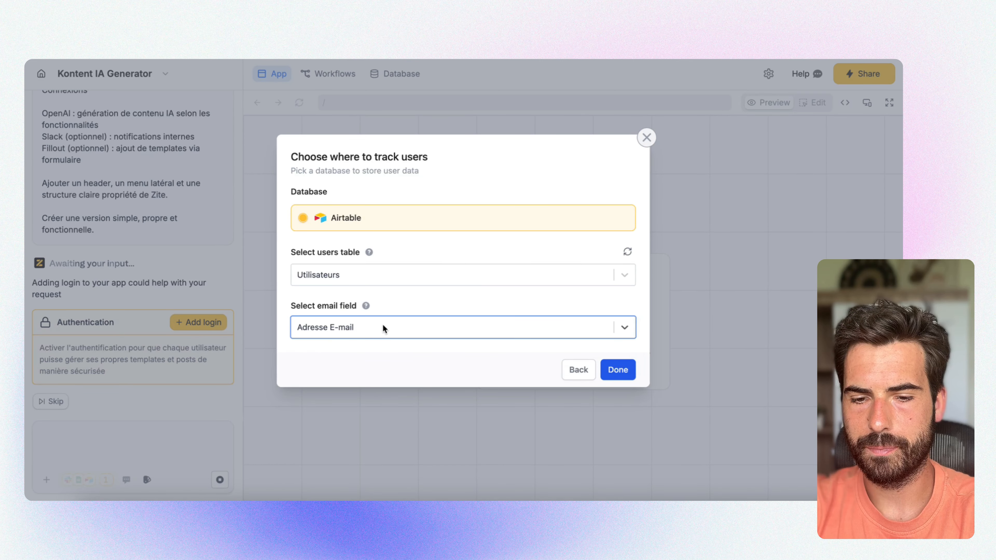
left_click(625, 373)
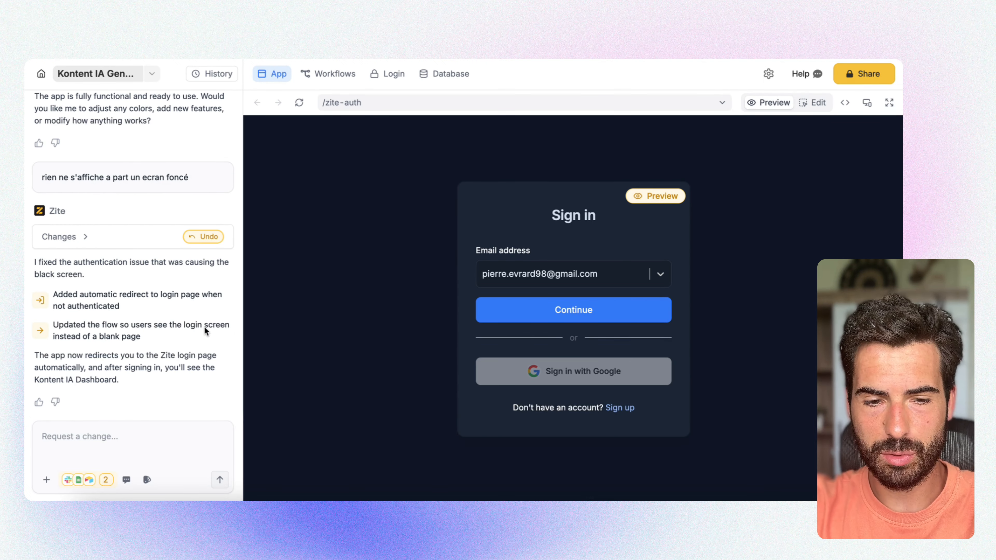
- Review the Kontent IA Generator conversation, from the original instructions and build tasks to the black screen request and Zite's answer
scroll(162, 356, "up", 3)
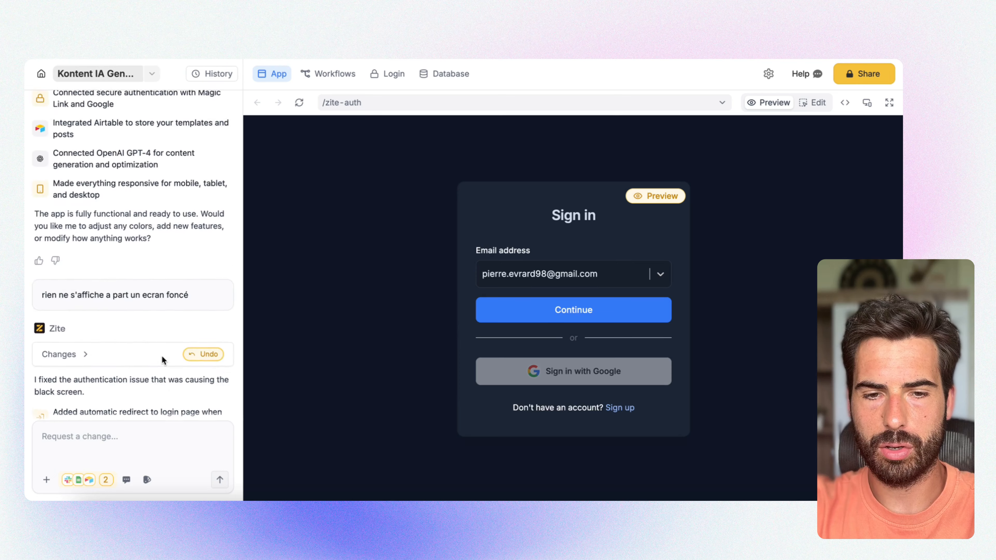
scroll(161, 356, "up", 15)
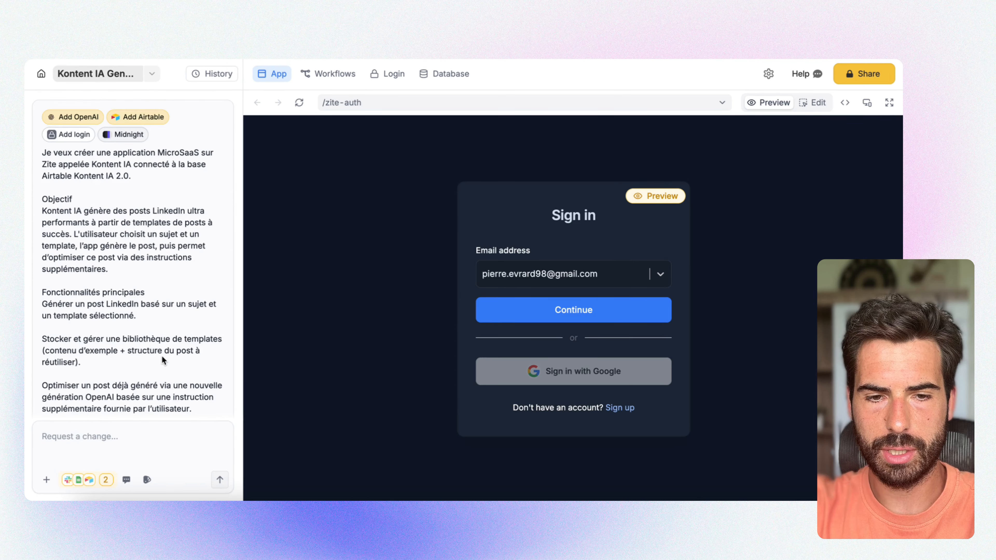
scroll(161, 356, "down", 15)
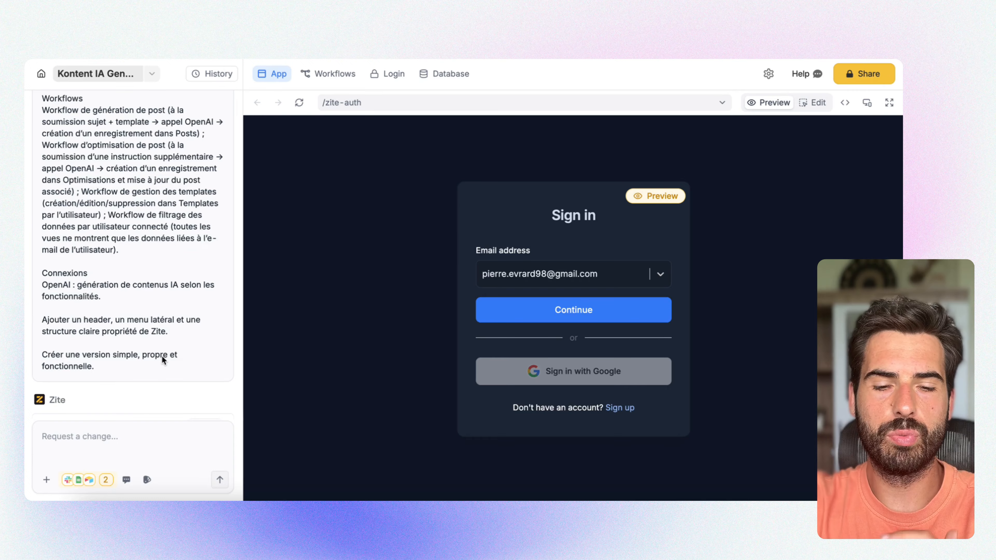
scroll(162, 356, "down", 10)
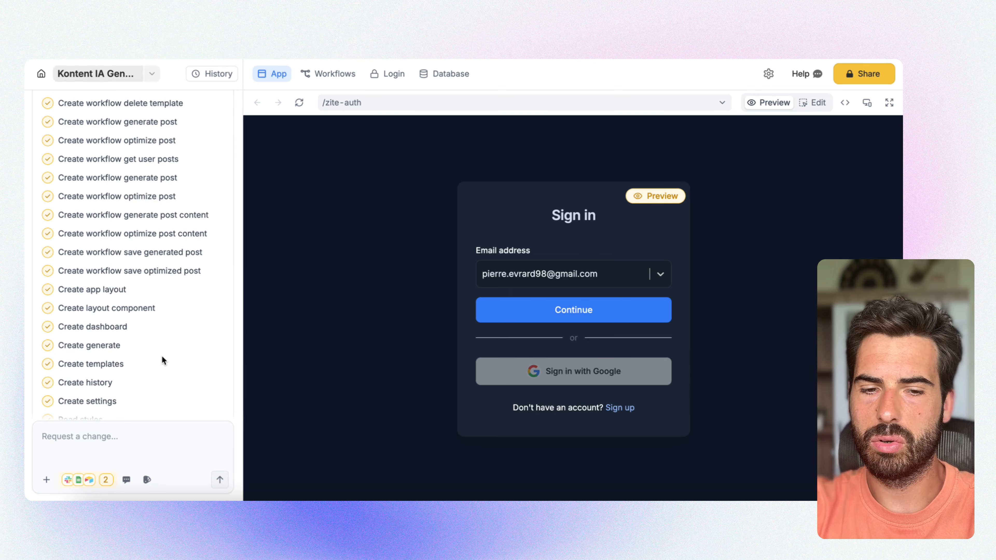
scroll(161, 357, "down", 15)
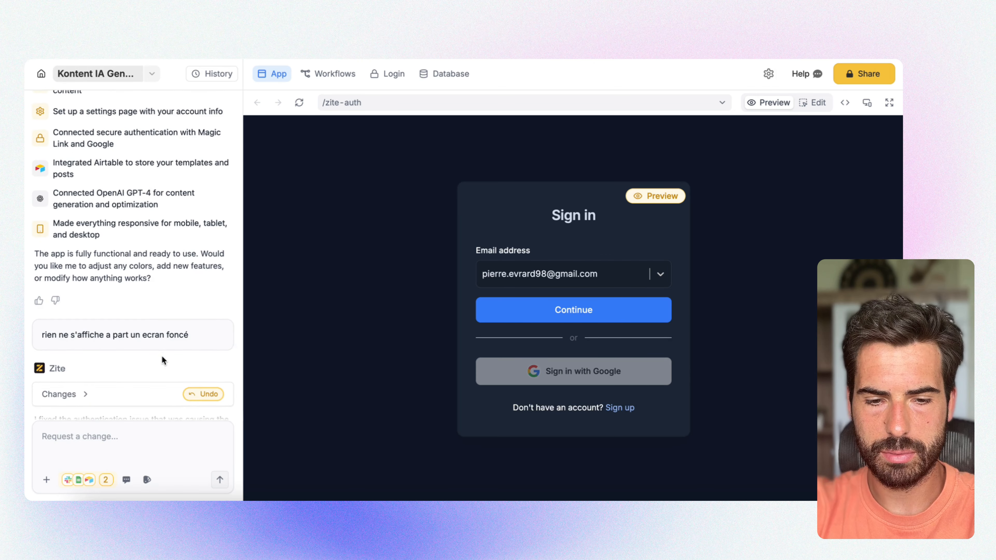
scroll(161, 355, "down", 4)
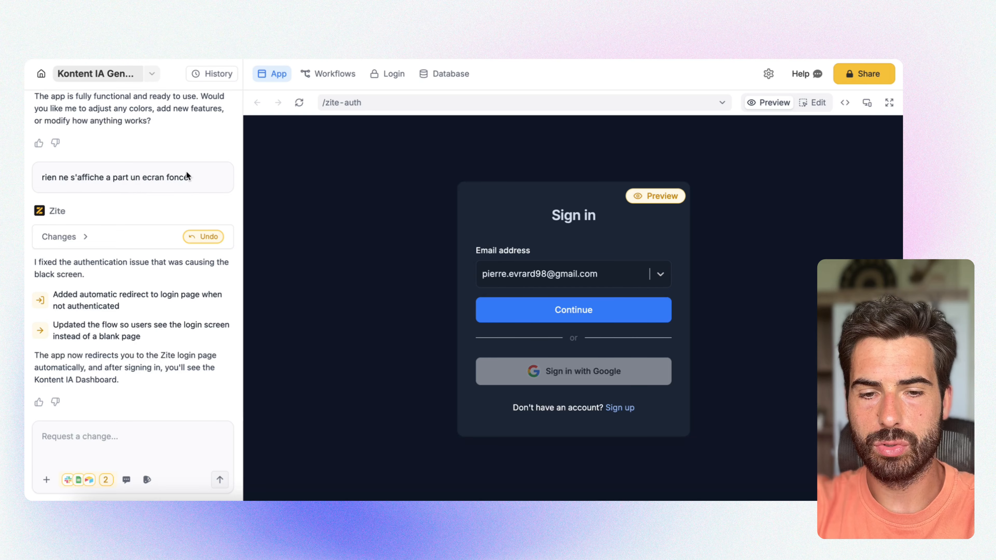
left_click_drag(191, 174, 45, 175)
left_click(95, 183)
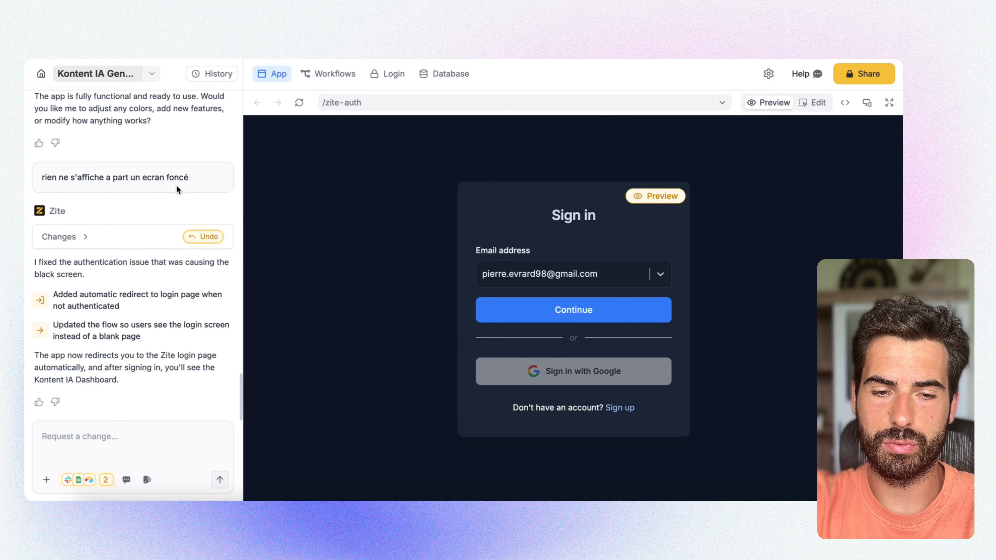
left_click_drag(34, 261, 129, 271)
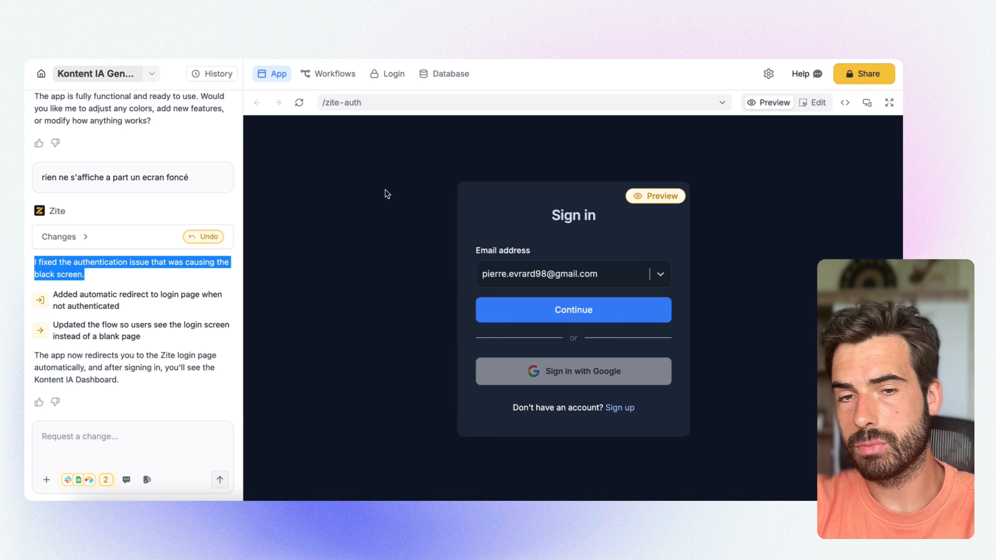
left_click(190, 217)
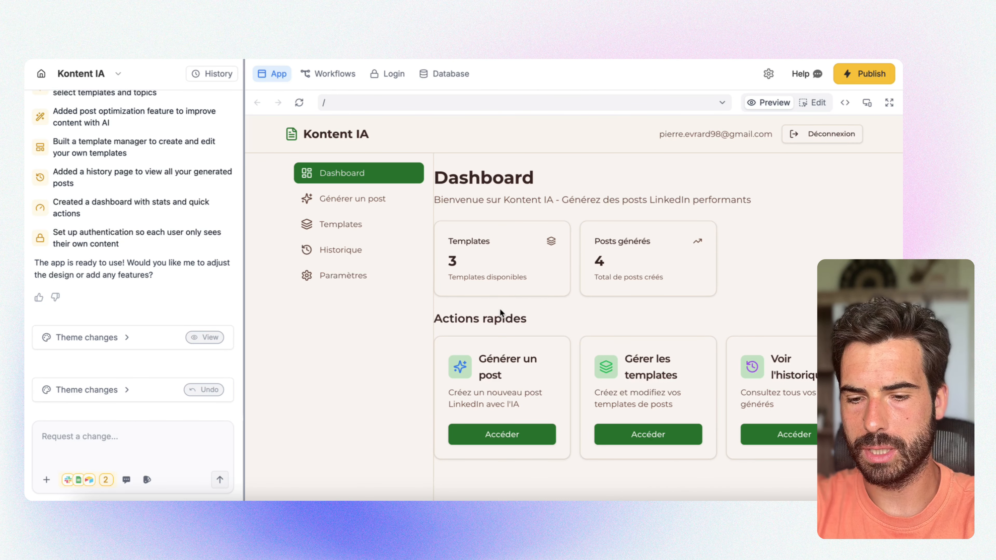
- Review the instructions and build summary of the Kontent IA app with the Nature theme, and open its Générer un post page
scroll(149, 275, "up", 15)
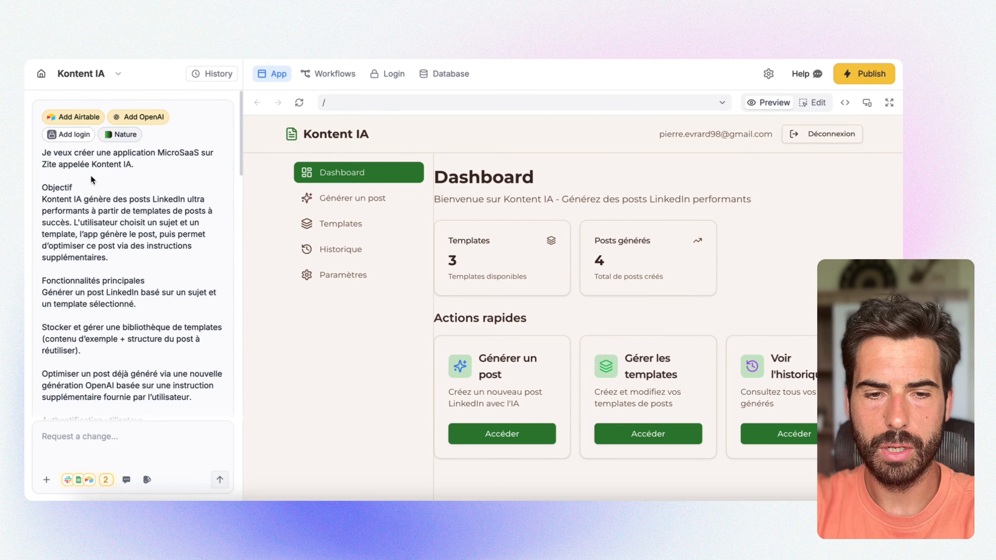
scroll(95, 254, "down", 15)
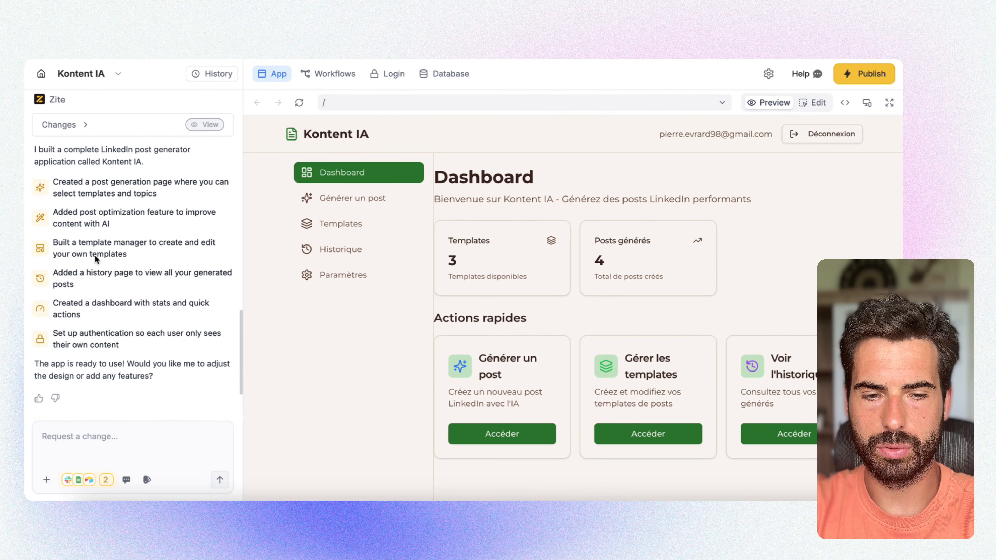
scroll(95, 255, "down", 3)
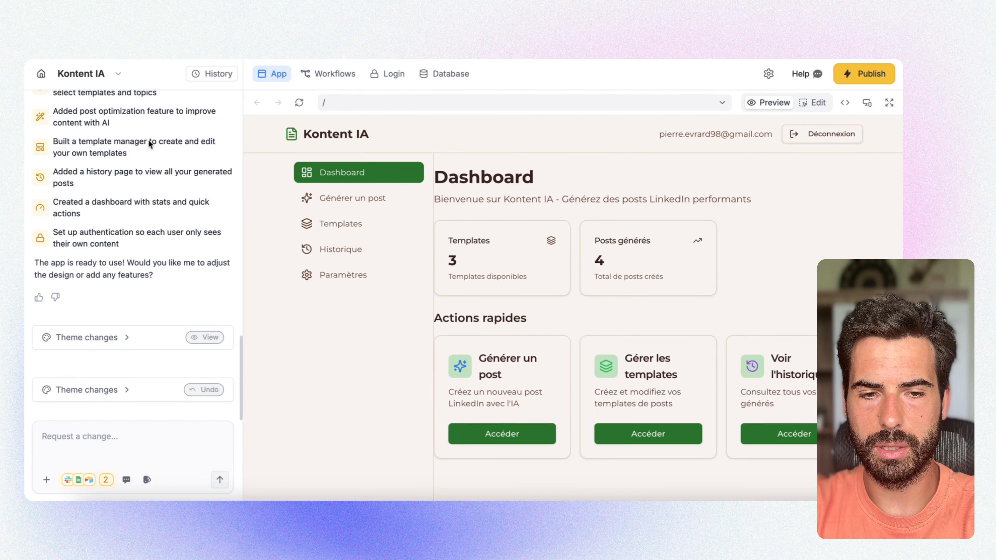
scroll(149, 139, "up", 6)
scroll(118, 244, "down", 6)
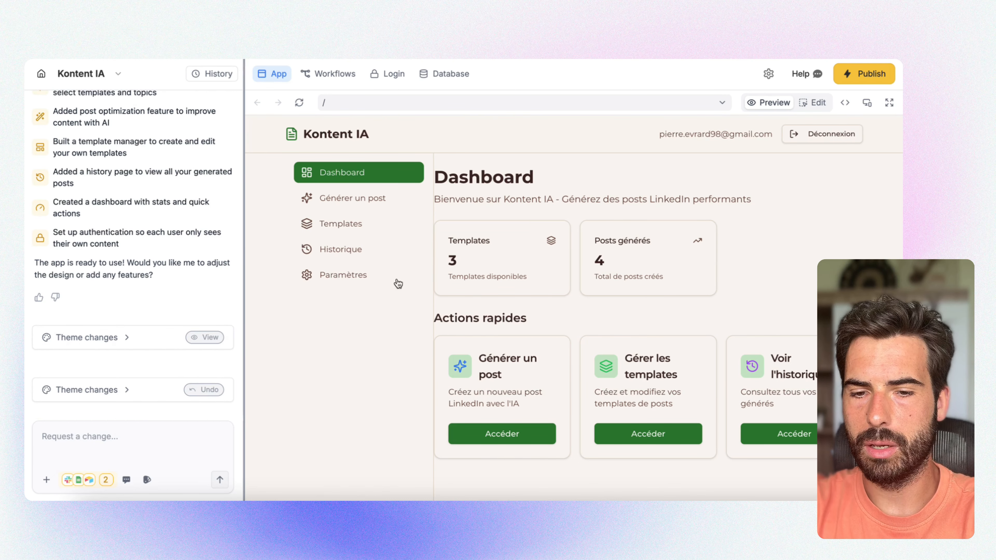
left_click(364, 197)
left_click(482, 361)
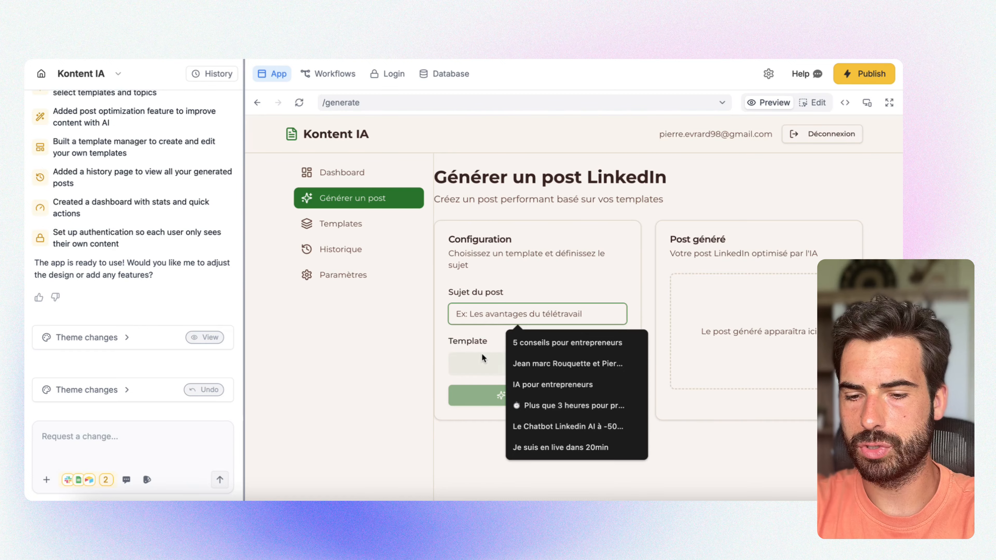
left_click(489, 334)
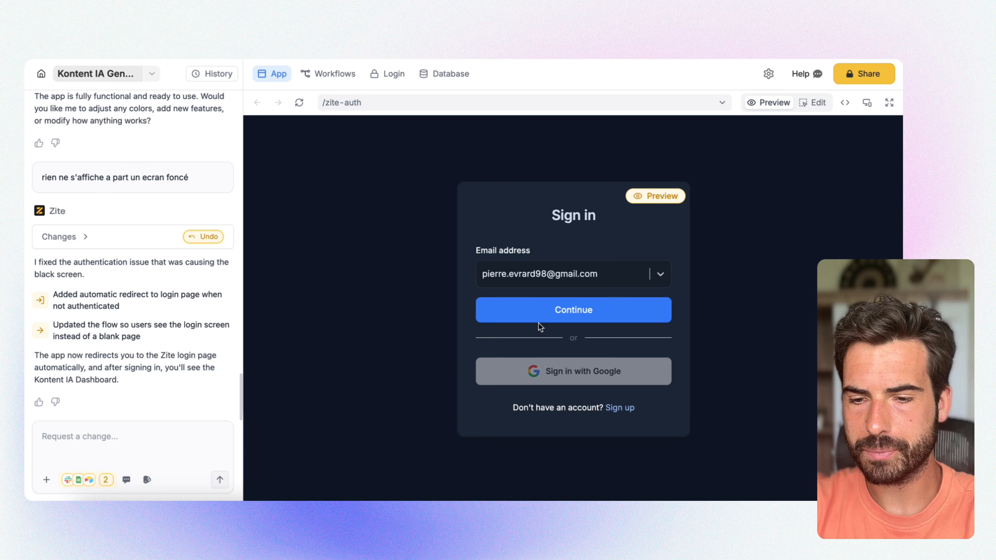
- Return to the Kontent IA Generator app and continue signing in to its preview with the preset email address
left_click(604, 310)
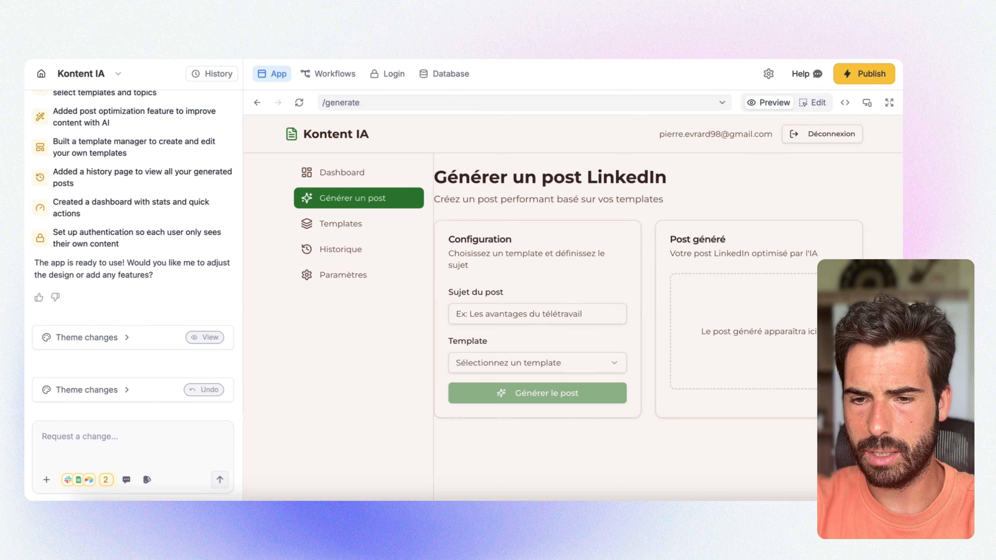
- Review the dashboard's Posts générés and Templates cards in the Kontent IA Generator preview, and open the post generation page
left_click(341, 173)
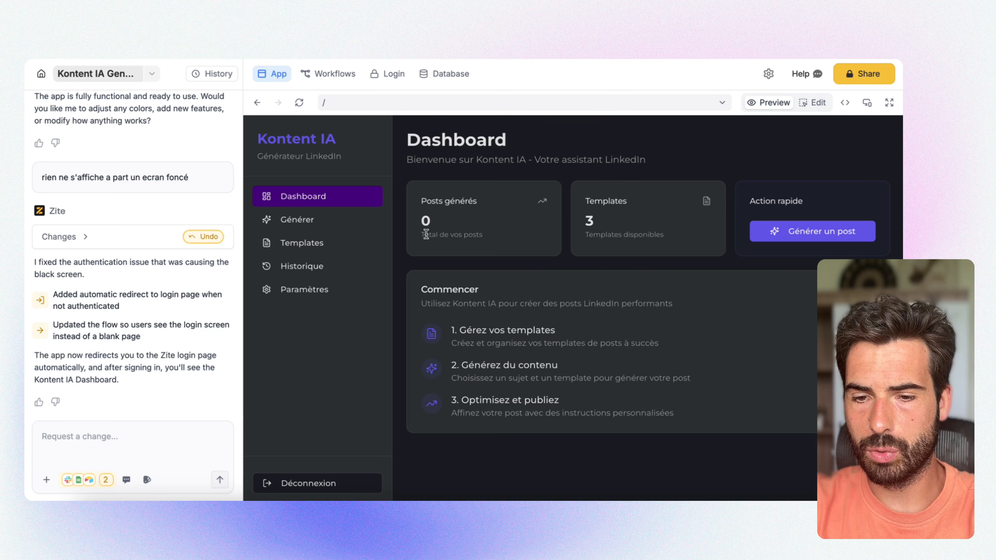
left_click_drag(426, 234, 636, 224)
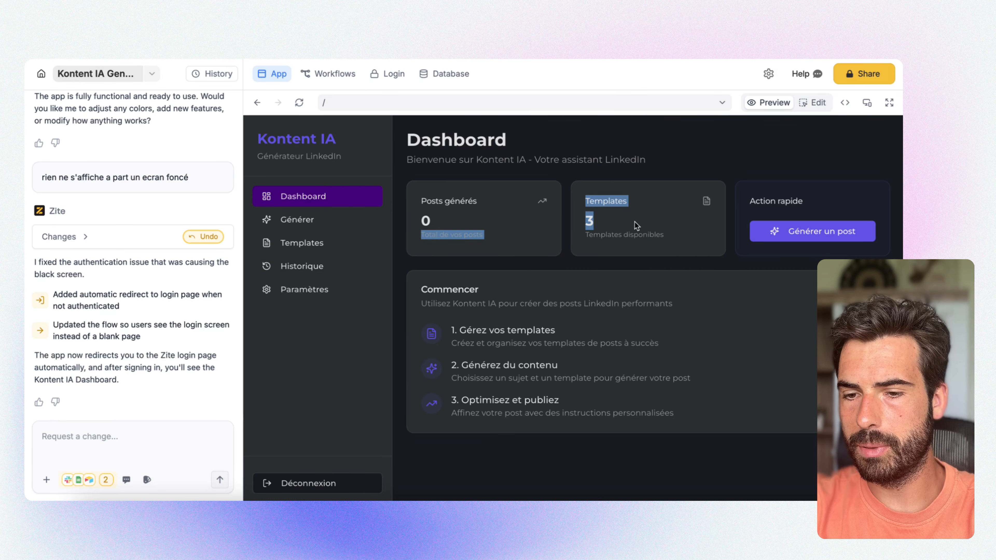
left_click(636, 225)
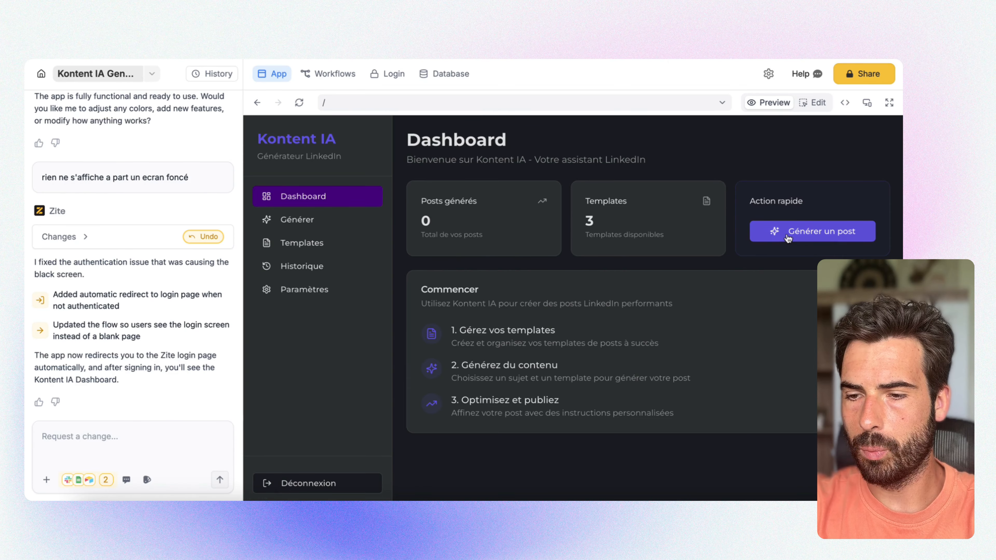
left_click(812, 235)
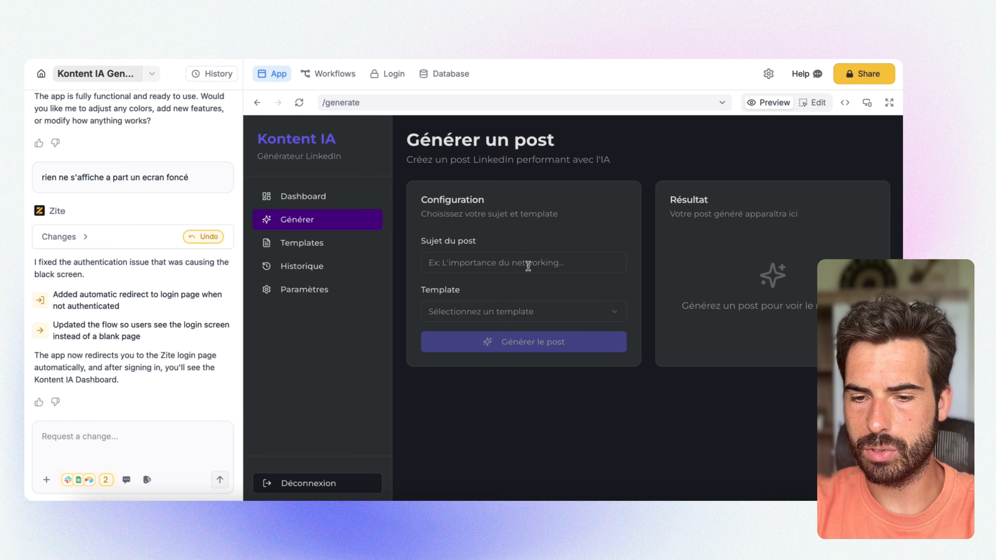
- Set the post subject to "ChatGPT a tué le business de la formation..." and open the template choices
left_click(528, 266)
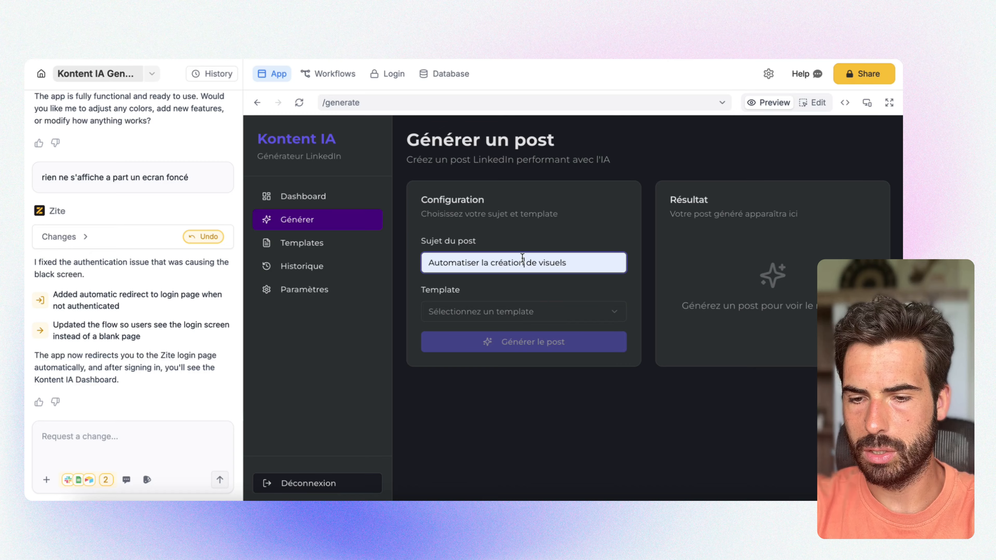
triple_click(523, 260)
key("BackSpace")
left_click(543, 291)
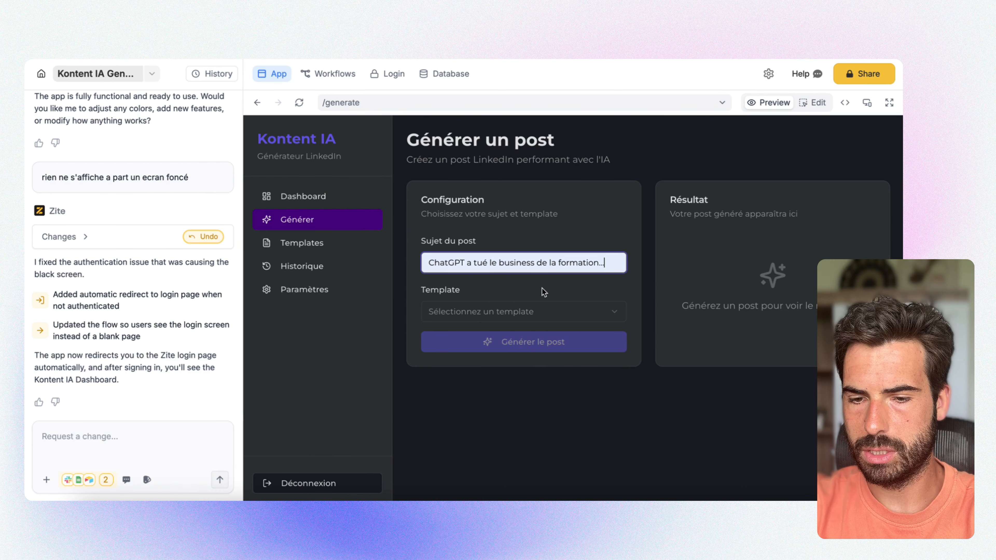
left_click(439, 309)
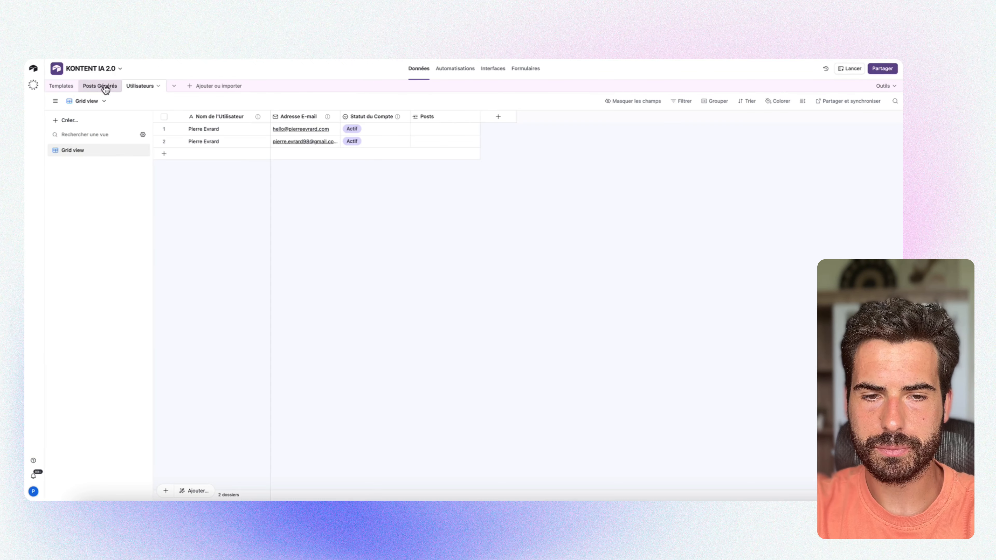
- Switch to the KONTENT IA 2.0 base in Airtable and examine the Posts Générés and Templates tables, including the structure field
left_click(105, 89)
left_click(55, 87)
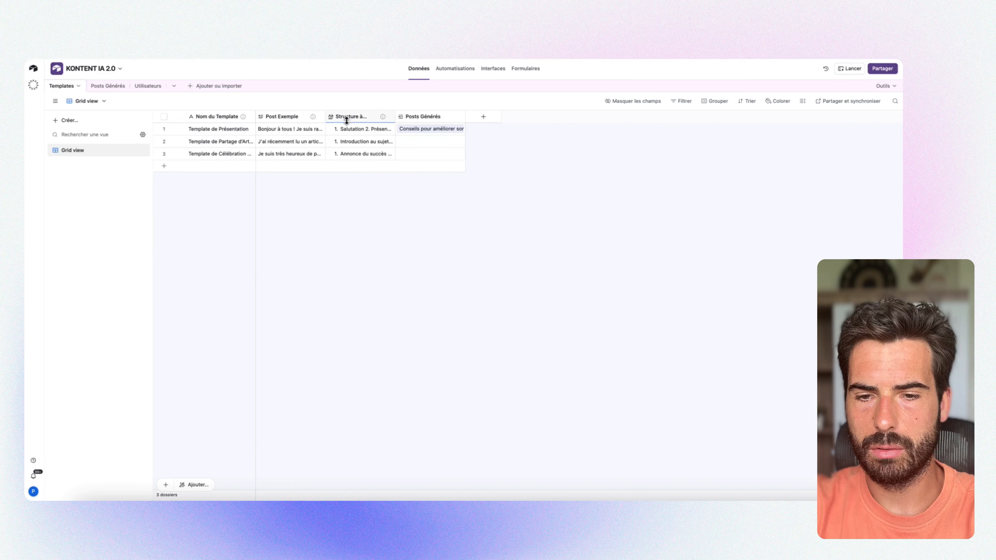
left_click_drag(396, 116, 517, 116)
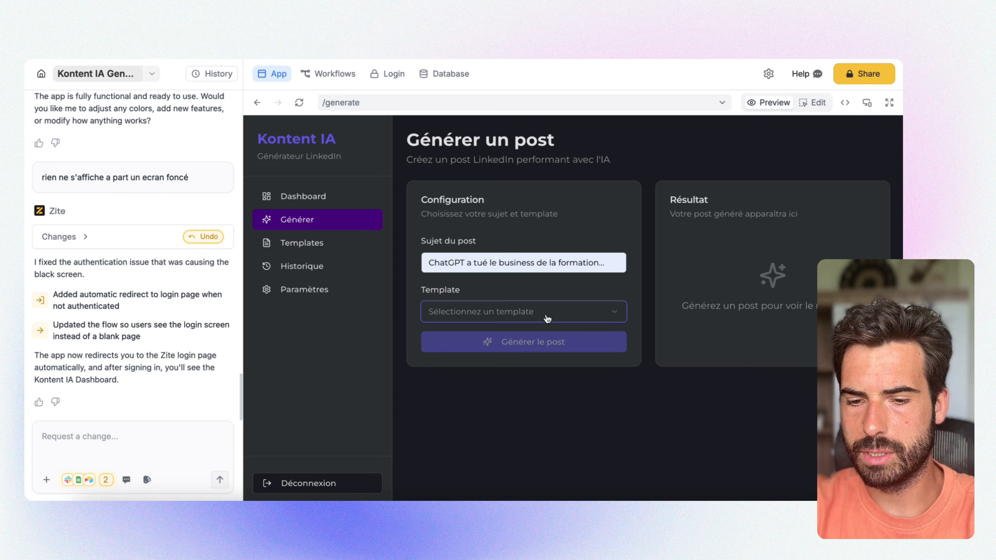
- Return to the Zite preview, choose Template de Célébration de Succès, and generate the LinkedIn post
left_click(547, 319)
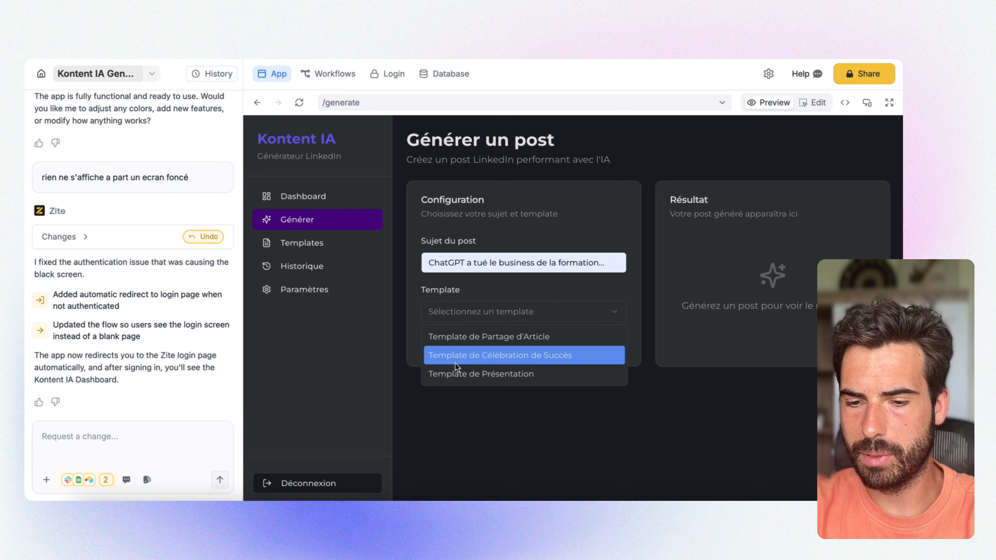
left_click(517, 354)
left_click(515, 346)
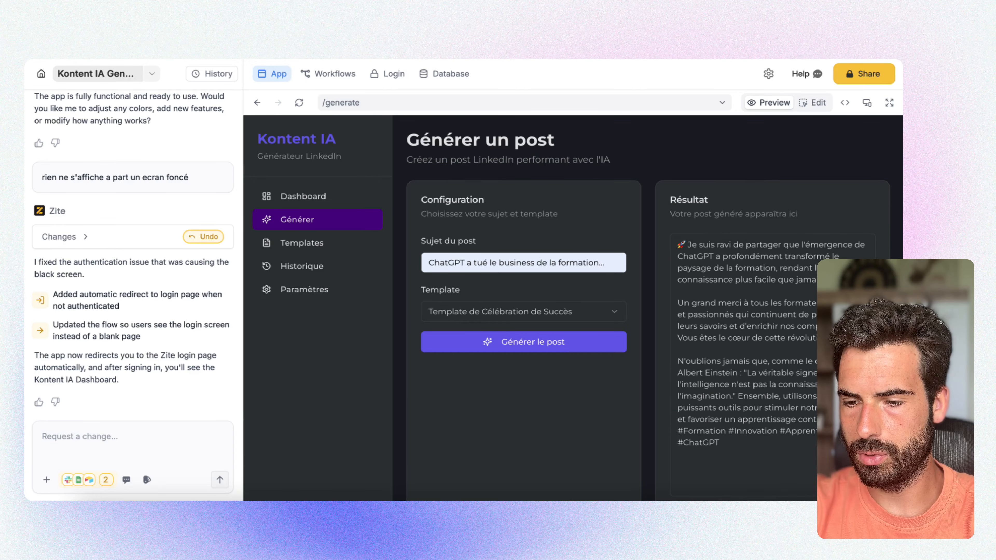
- Read through the generated post in the Résultat section and look at the Optimiser le post option below it
scroll(742, 284, "down", 2)
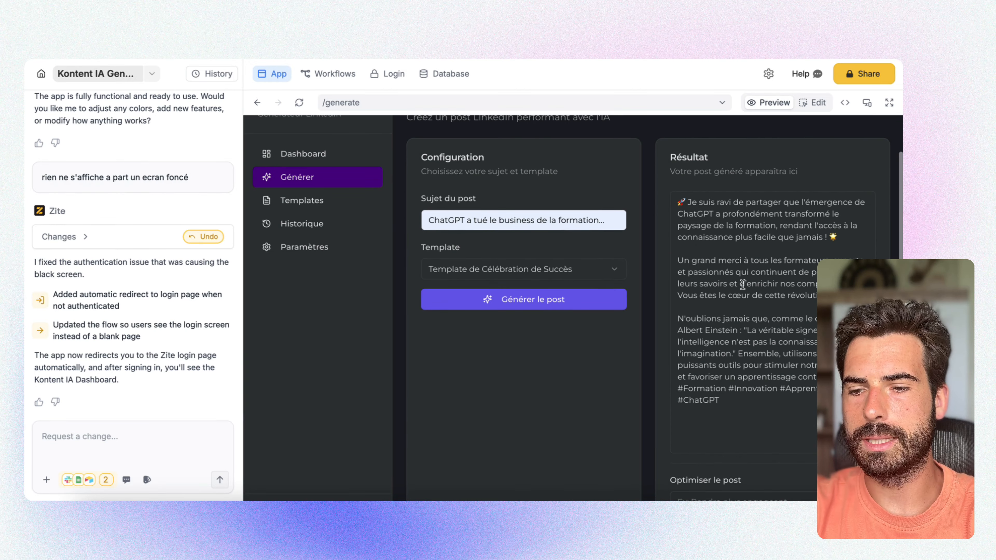
mouse_move(678, 202)
left_mouse_down()
mouse_move(781, 355)
mouse_move(751, 402)
mouse_move(675, 205)
left_mouse_up()
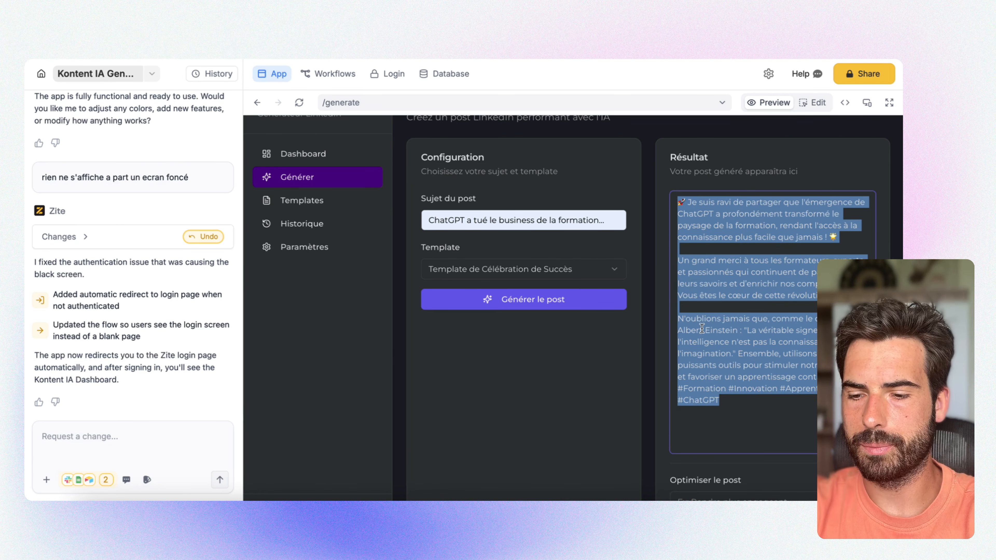
left_click(718, 440)
scroll(733, 432, "down", 1)
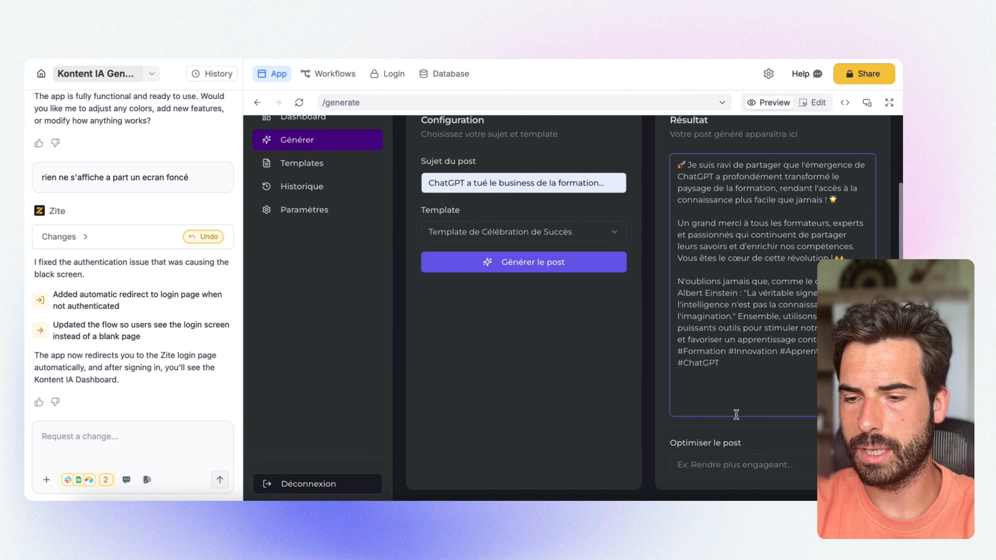
scroll(736, 414, "up", 1)
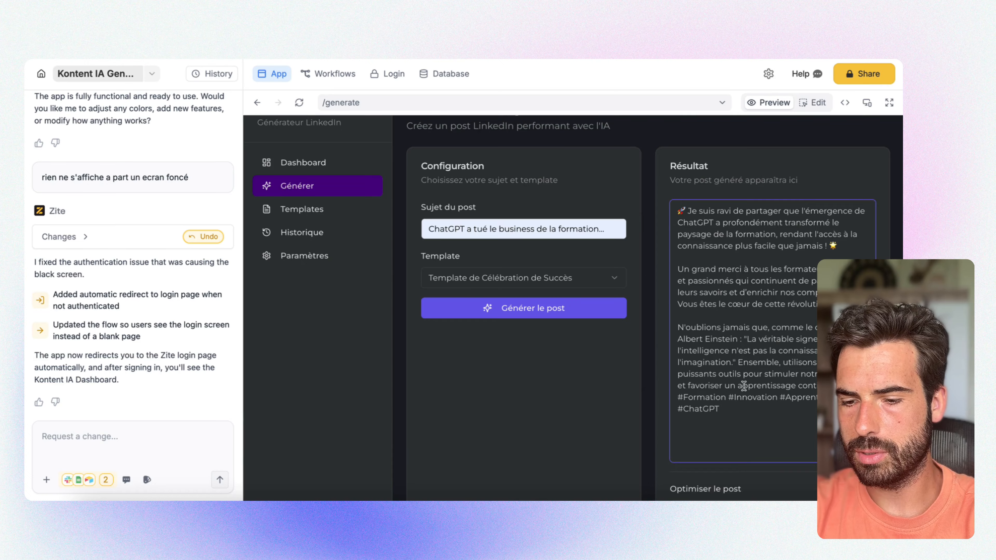
scroll(744, 386, "down", 1)
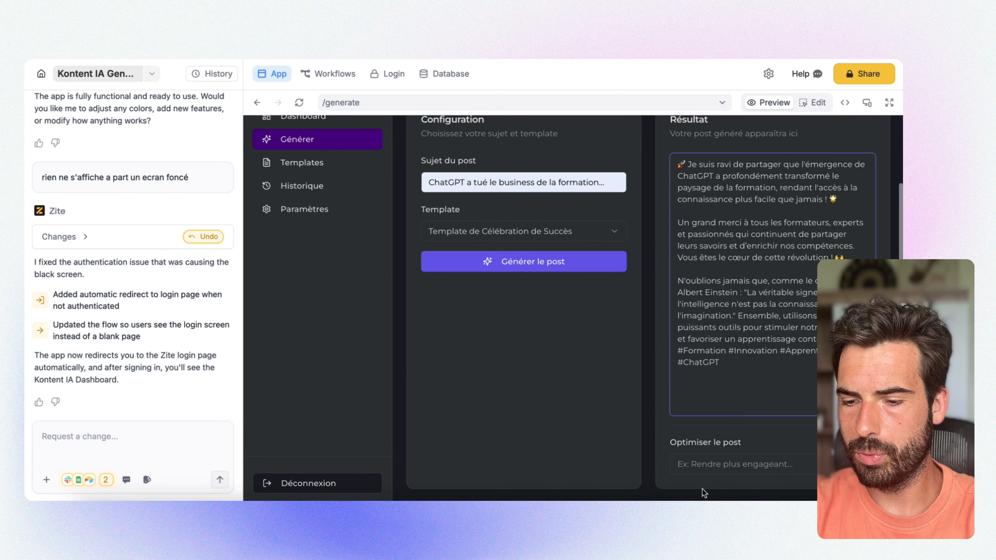
- Optimize the generated post with an instruction in Optimiser le post and review the rewritten text
left_click(720, 465)
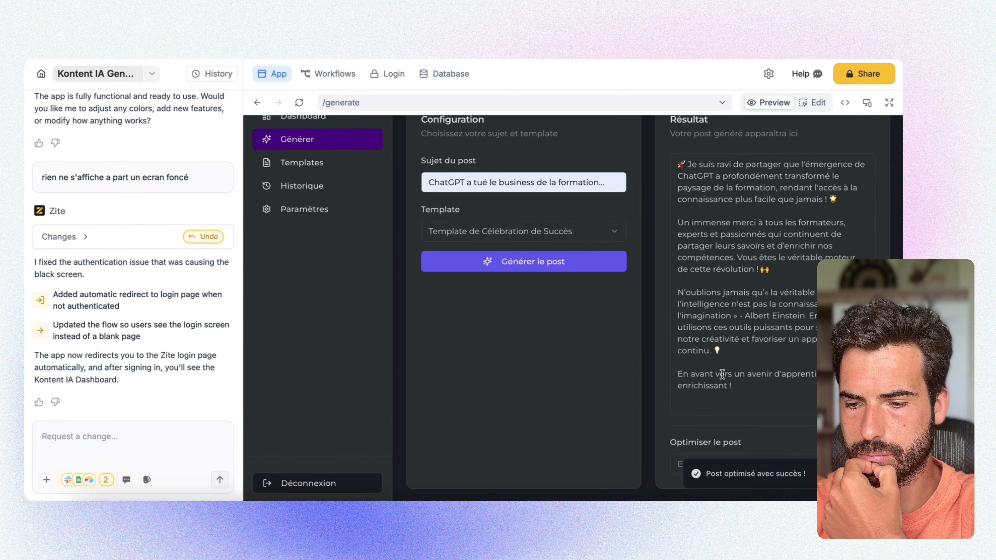
left_click_drag(729, 381, 712, 212)
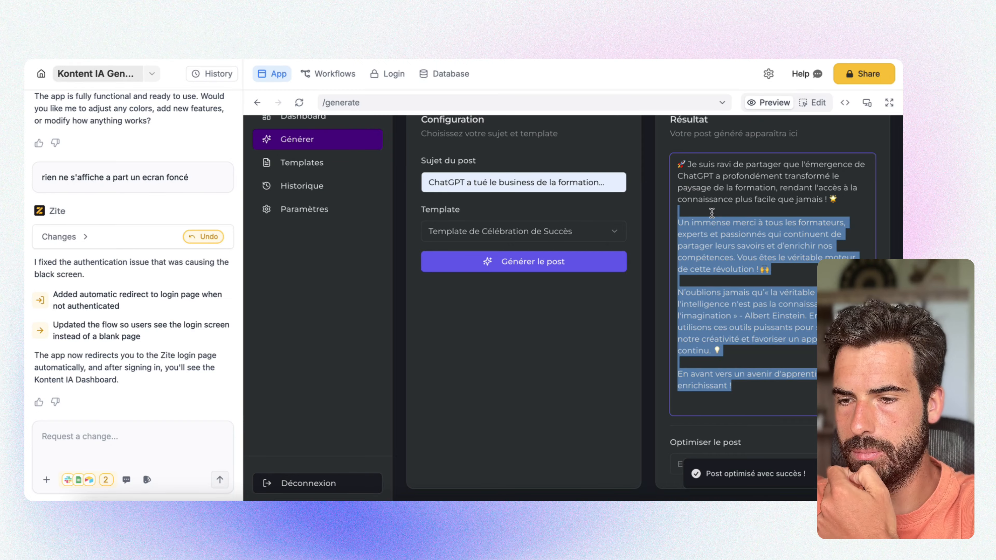
left_click_drag(731, 385, 702, 300)
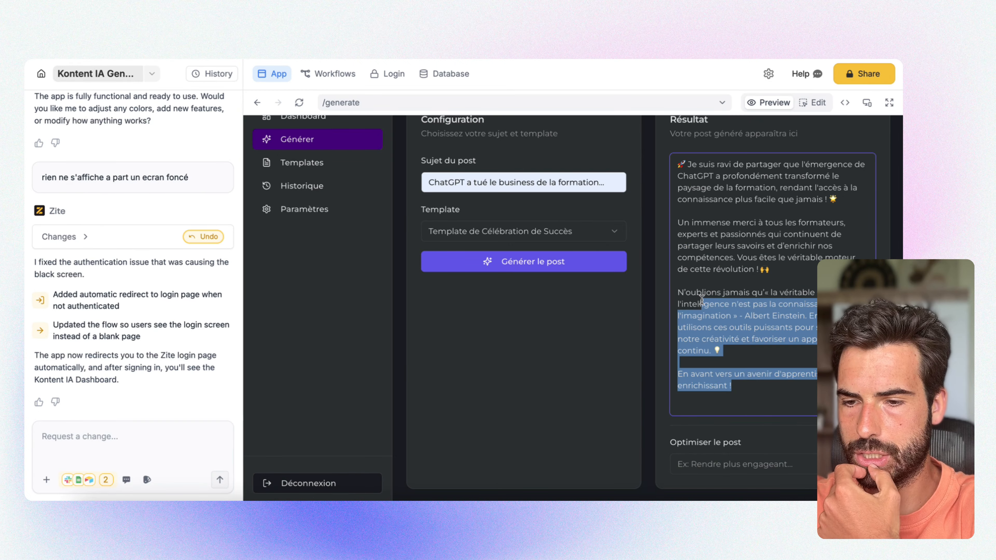
scroll(686, 260, "up", 3)
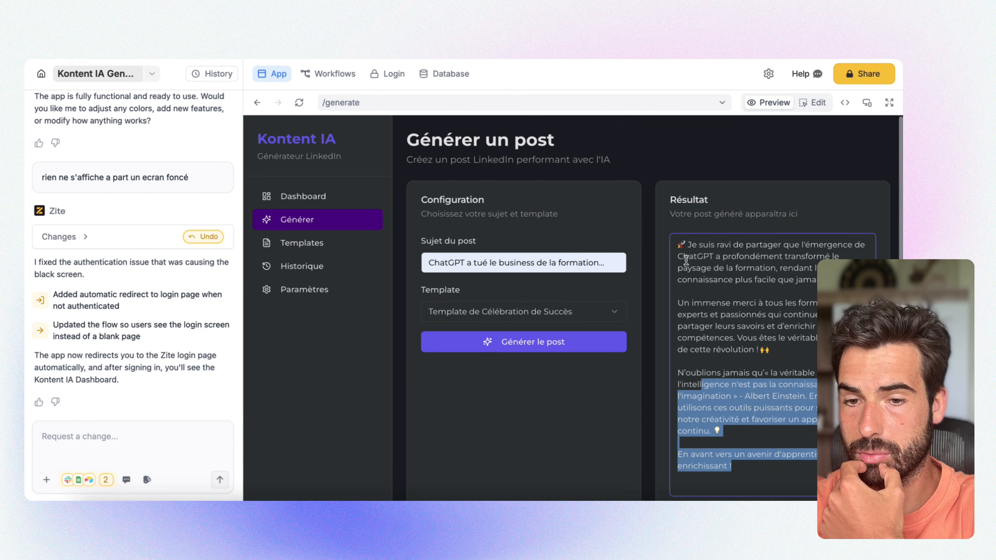
- Examine the Templates page, checking the new template form and the edit form of Template de Partage d'Article without saving
left_click(322, 241)
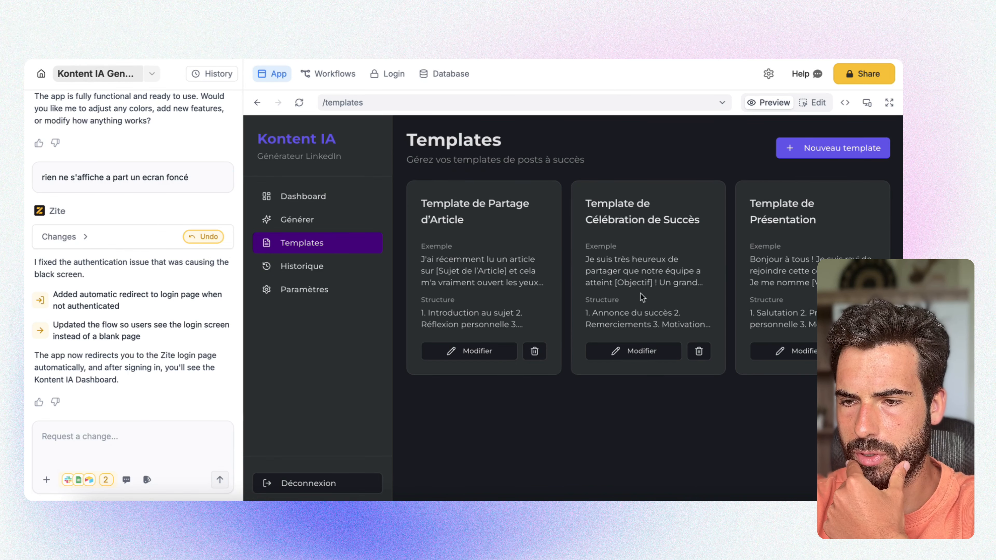
left_click(832, 141)
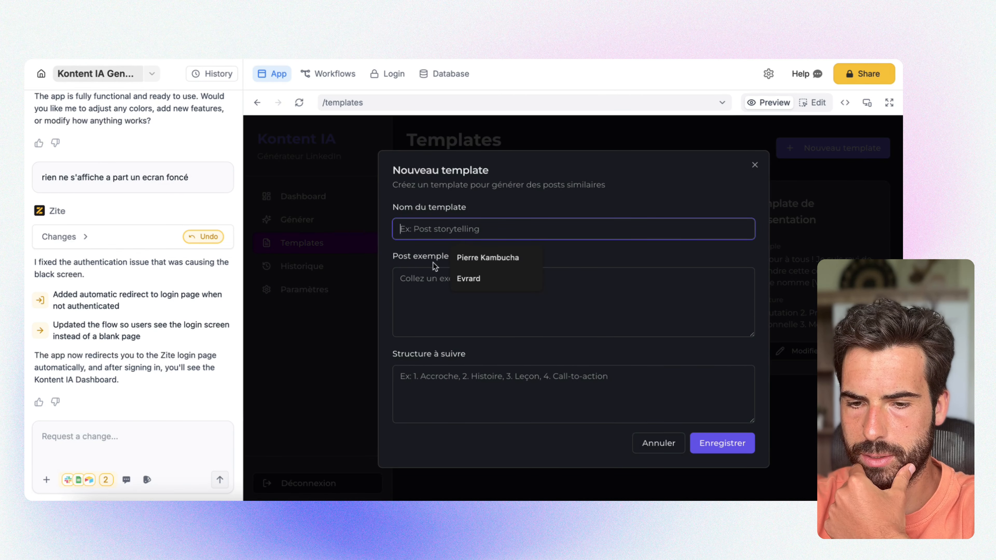
left_click(430, 315)
left_click(780, 290)
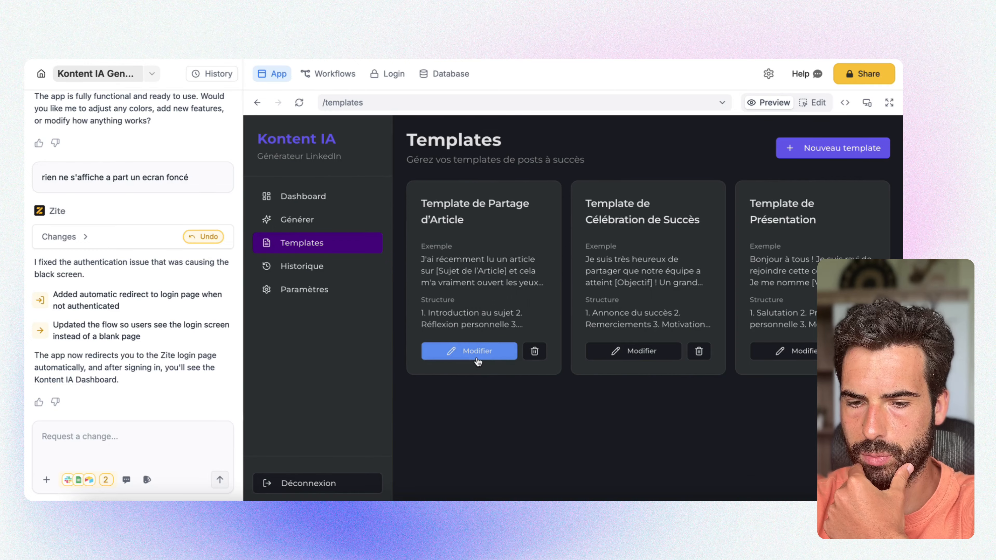
left_click(482, 349)
left_click(797, 260)
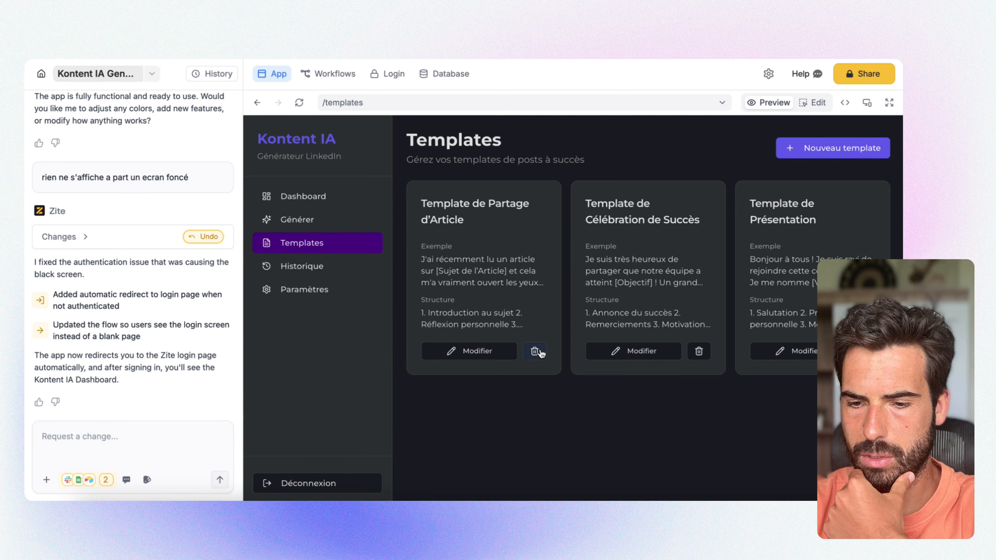
- Delete Template de Célébration de Succès from the Templates page and confirm the deletion
left_click(698, 351)
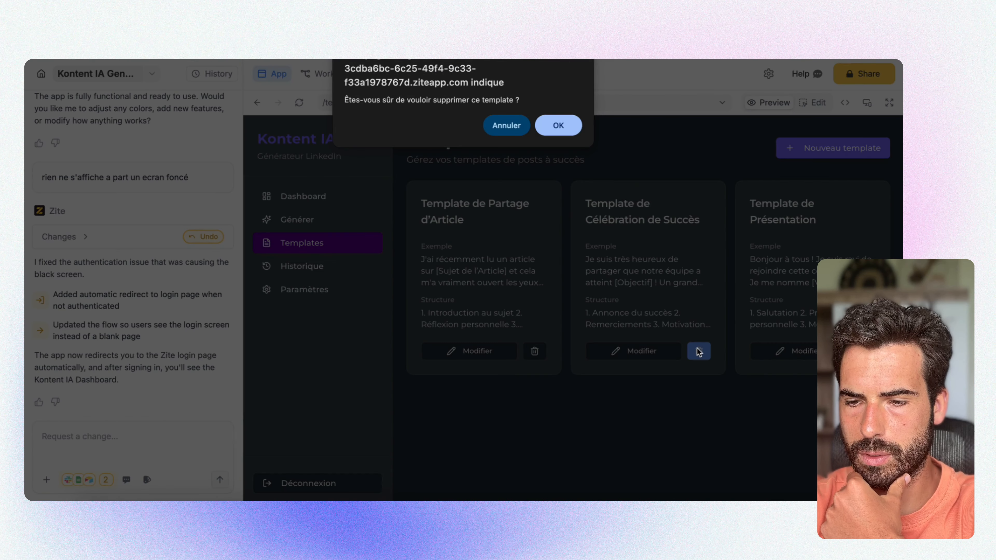
left_click(558, 126)
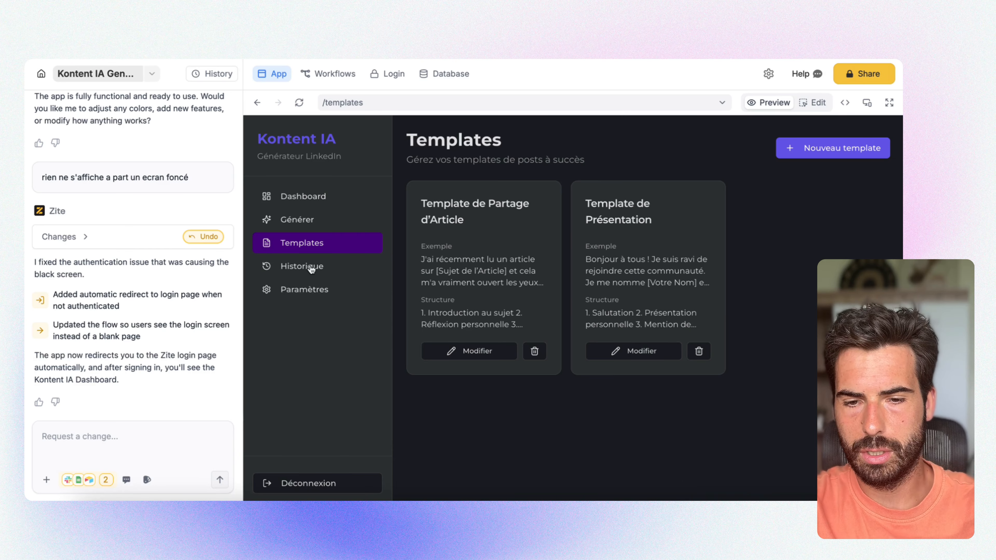
- Check the app's Historique and Paramètres pages, and return through the Générer page to the Dashboard
left_click(302, 268)
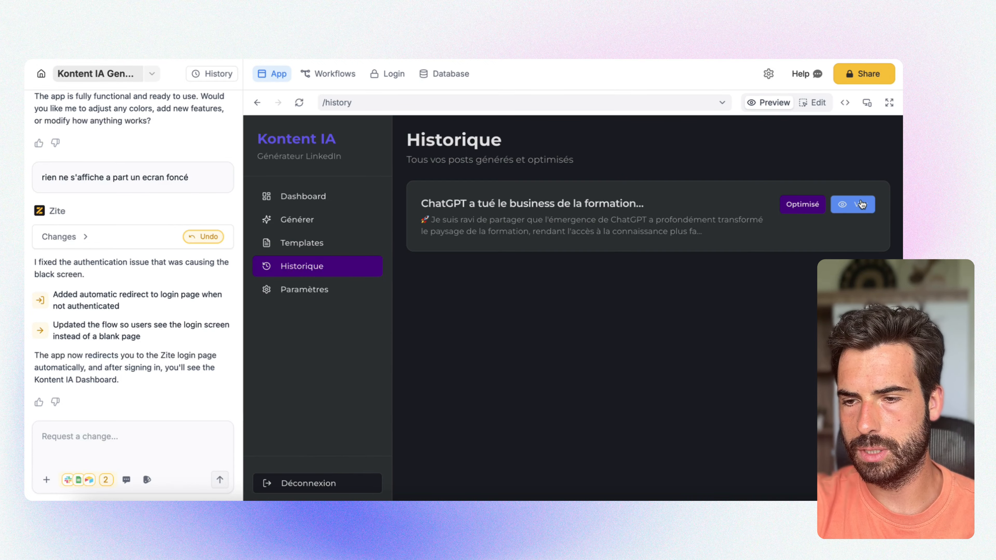
left_click(310, 294)
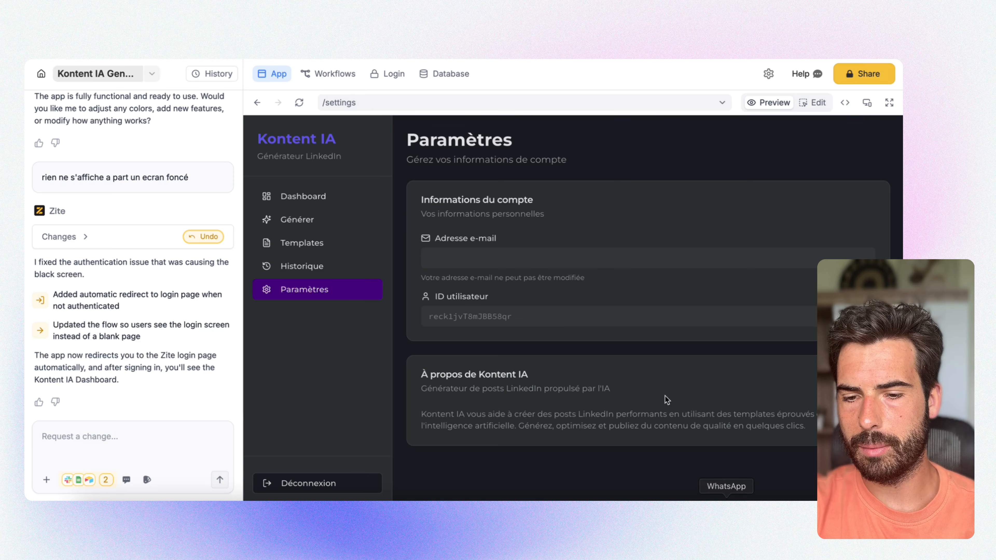
left_click(307, 220)
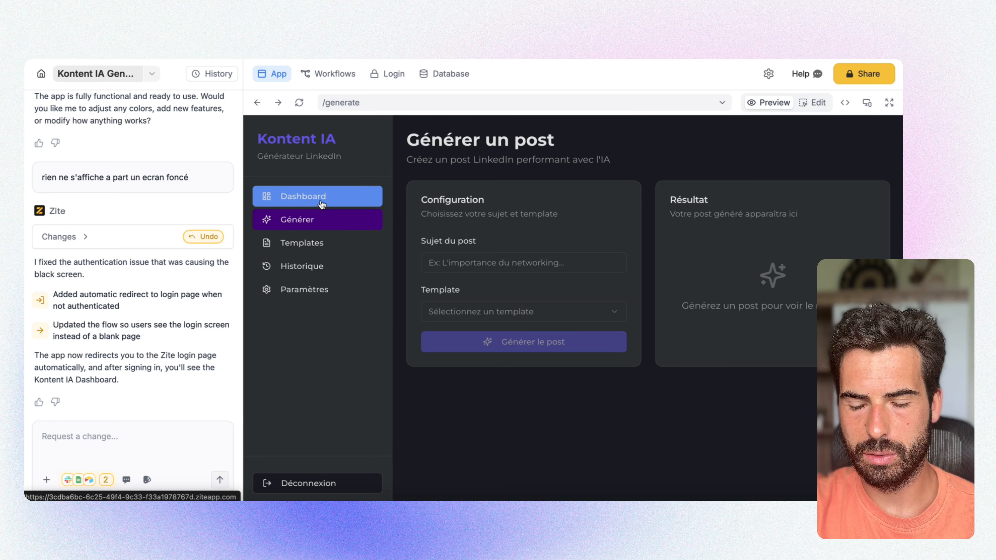
left_click(321, 204)
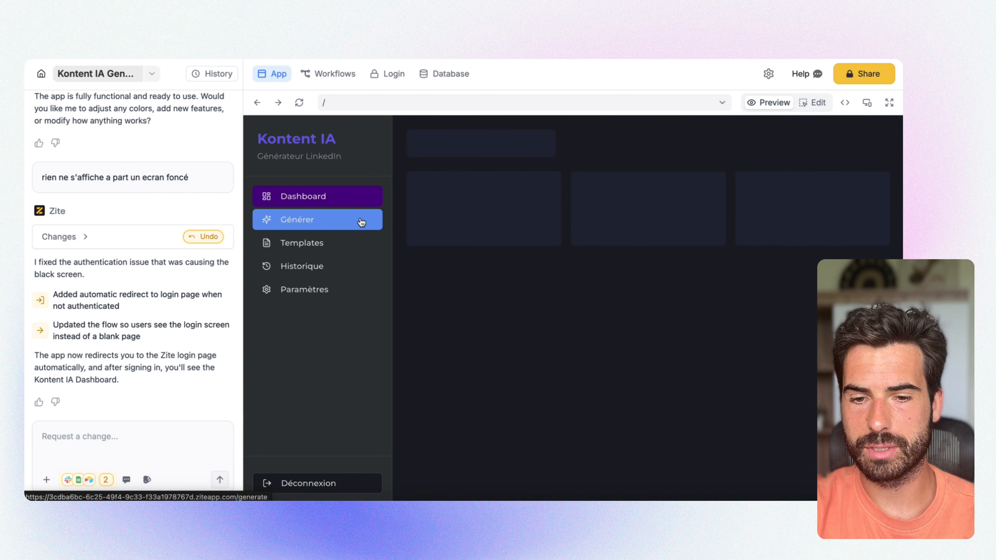
- Review the list of the app's workflows from Get Templates to Optimize Post Content, and open the Generate Post Content workflow
left_click(327, 78)
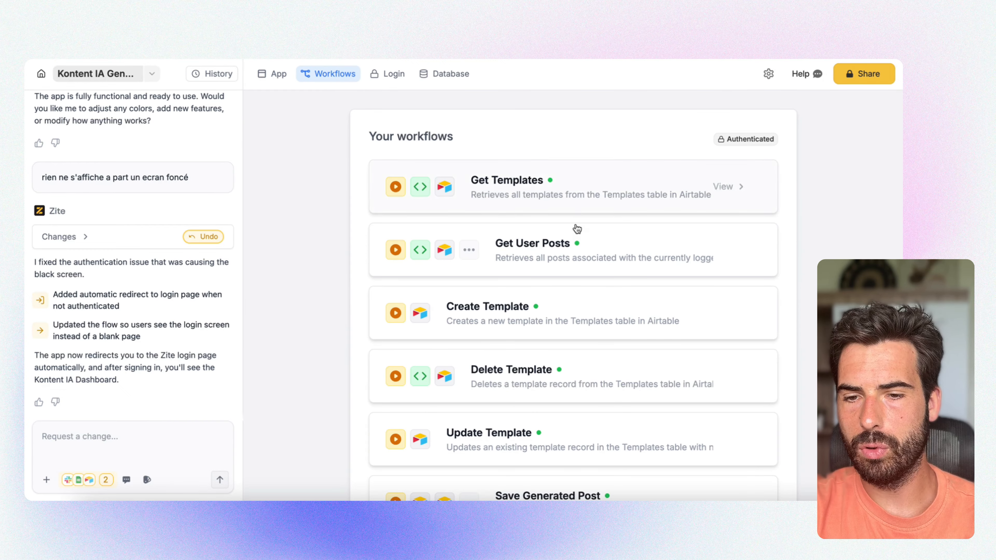
scroll(576, 229, "down", 5)
scroll(576, 229, "up", 5)
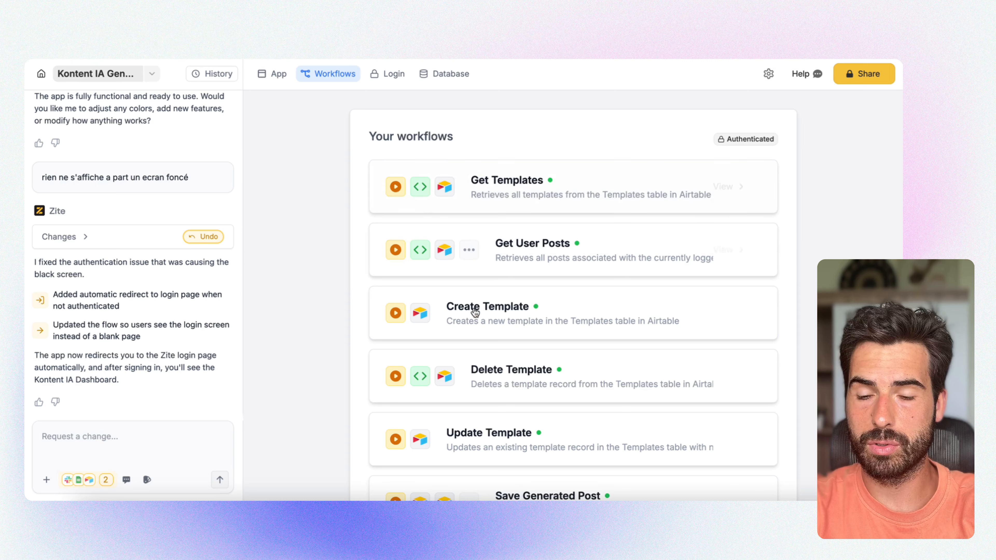
scroll(504, 329, "down", 6)
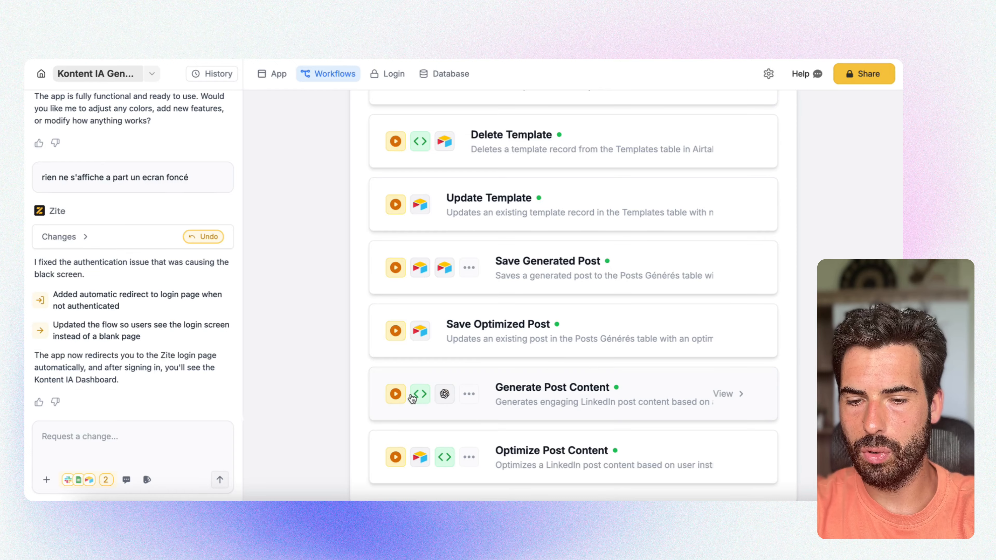
scroll(506, 374, "up", 6)
scroll(504, 376, "down", 6)
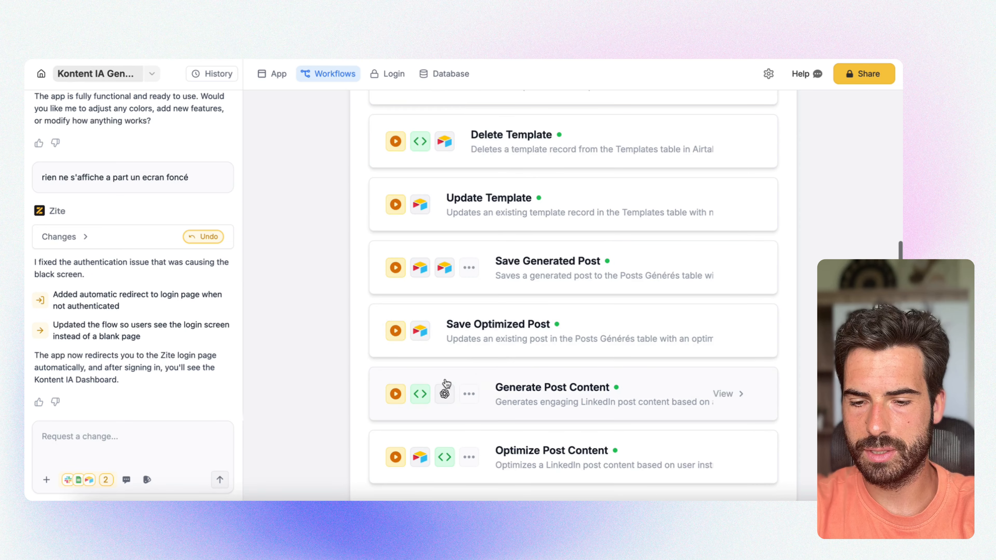
left_click(481, 383)
scroll(580, 331, "up", 2)
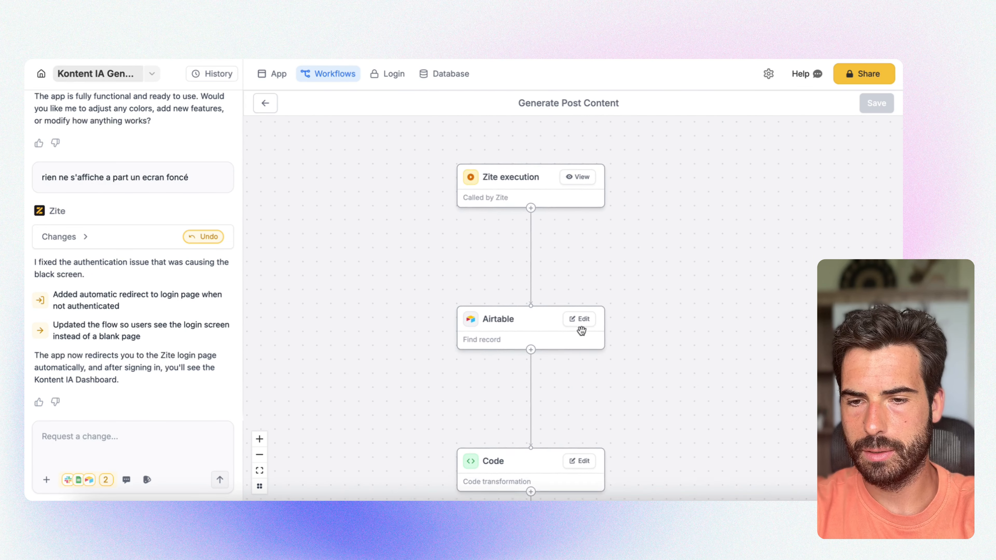
- Open the OpenAI text generation step of the Generate Post Content workflow and read its system prompt
scroll(580, 330, "down", 7)
left_click(539, 316)
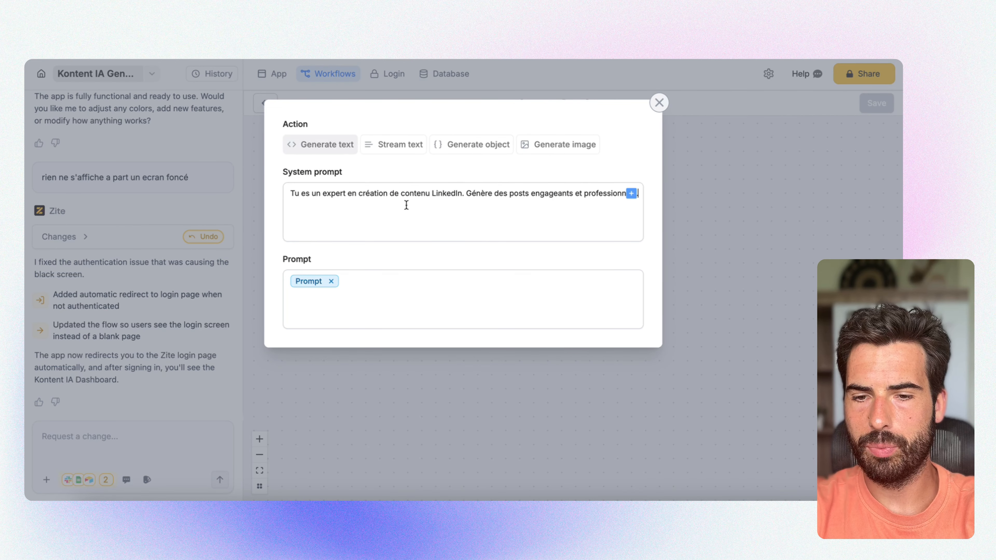
left_click(406, 205)
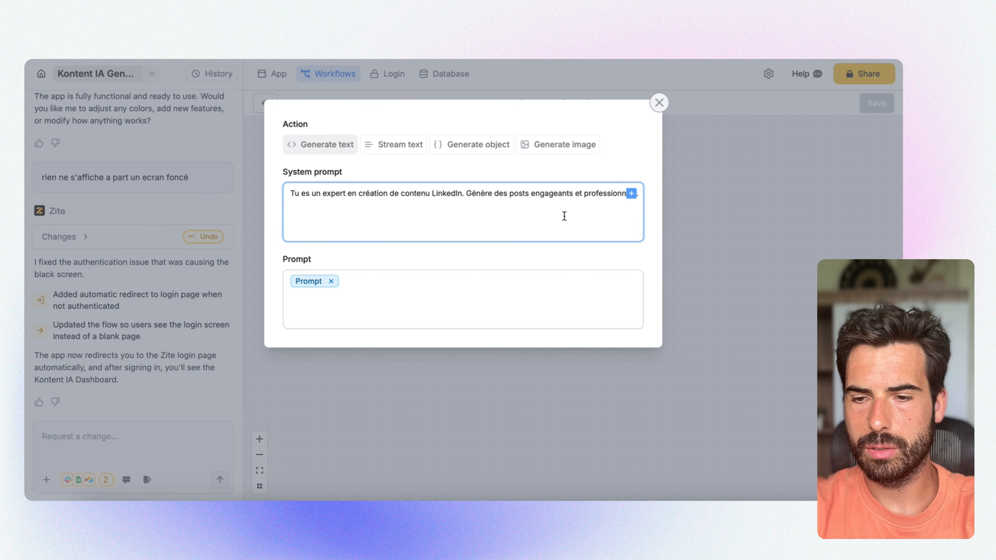
left_click(285, 196)
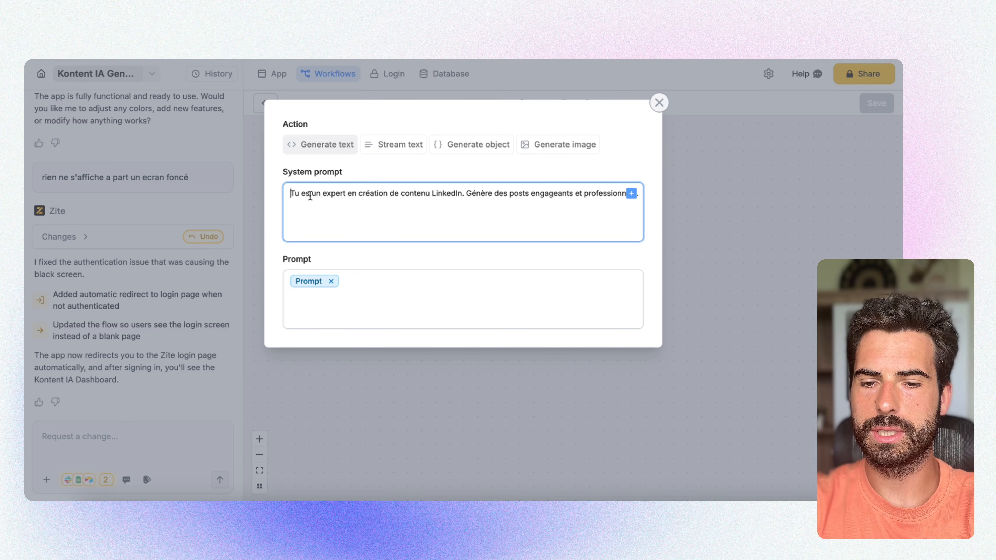
left_click_drag(336, 194, 534, 203)
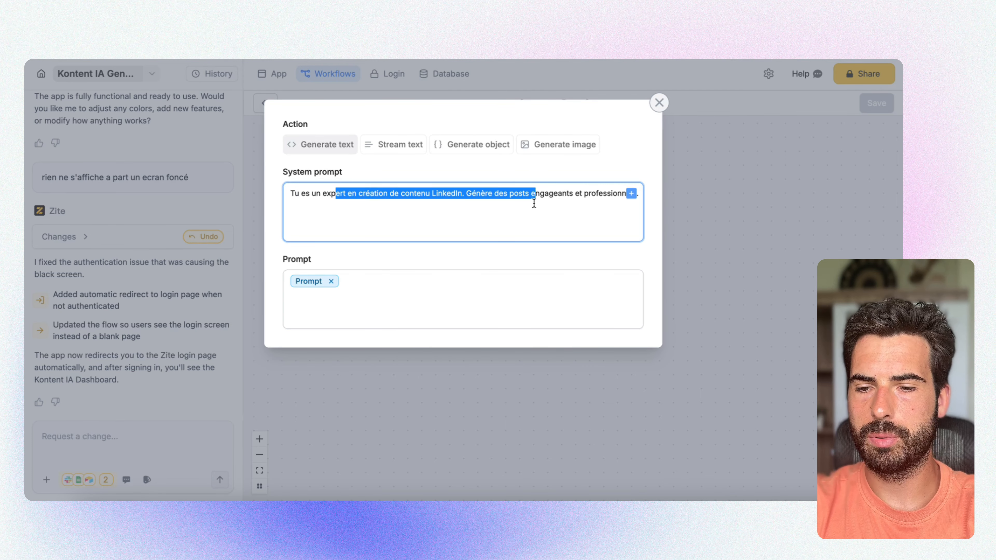
left_click(530, 206)
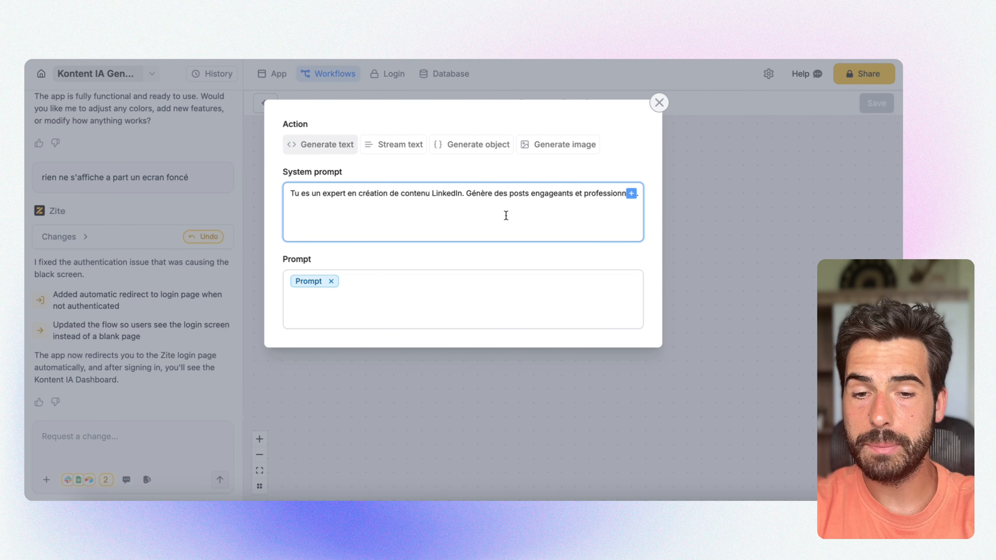
key("ctrl+a")
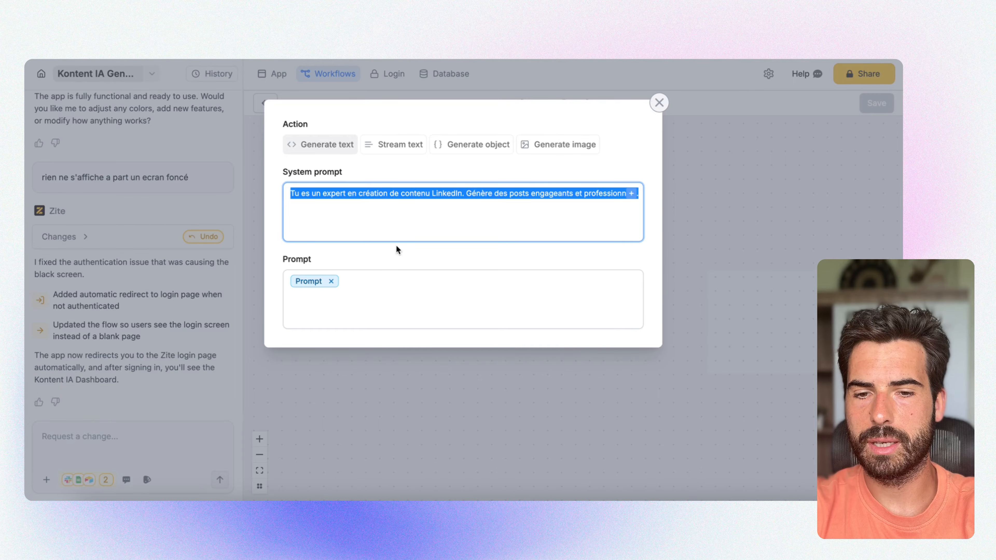
- Replace the system prompt with the copied one describing the « Accroche-Opposition-Réalité-Conseil-Conclusion » LinkedIn post structure
left_click(378, 216)
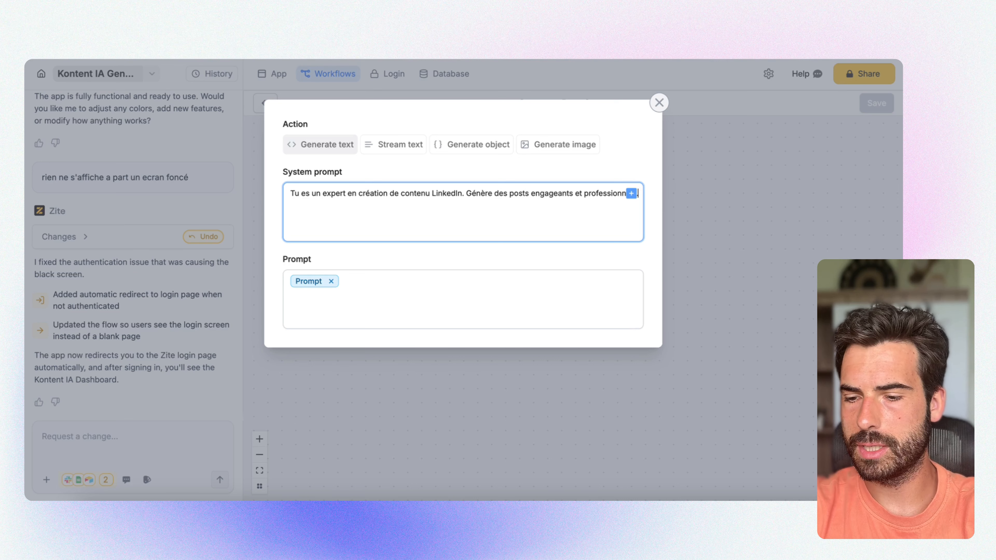
key("ctrl+a")
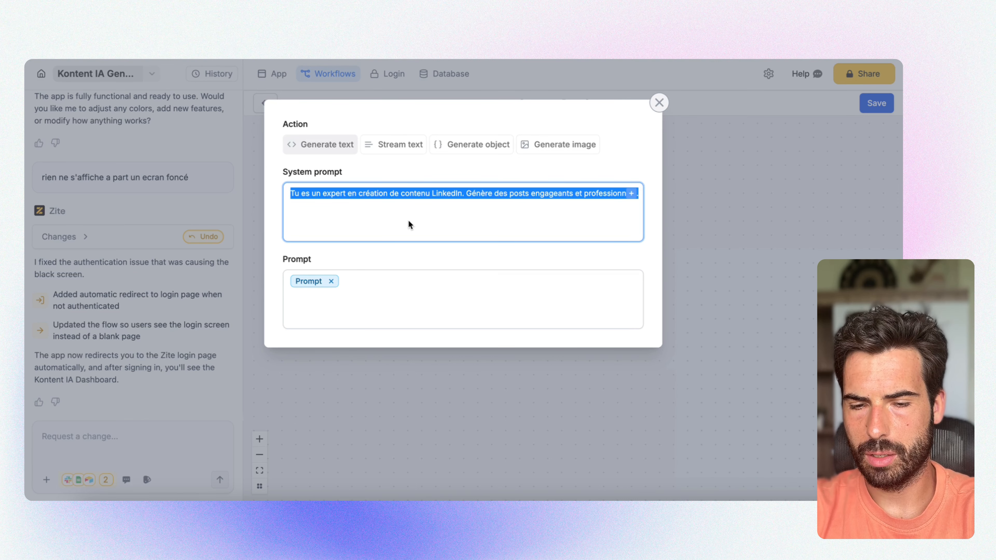
left_click(415, 209)
triple_click(426, 197)
key("super+v")
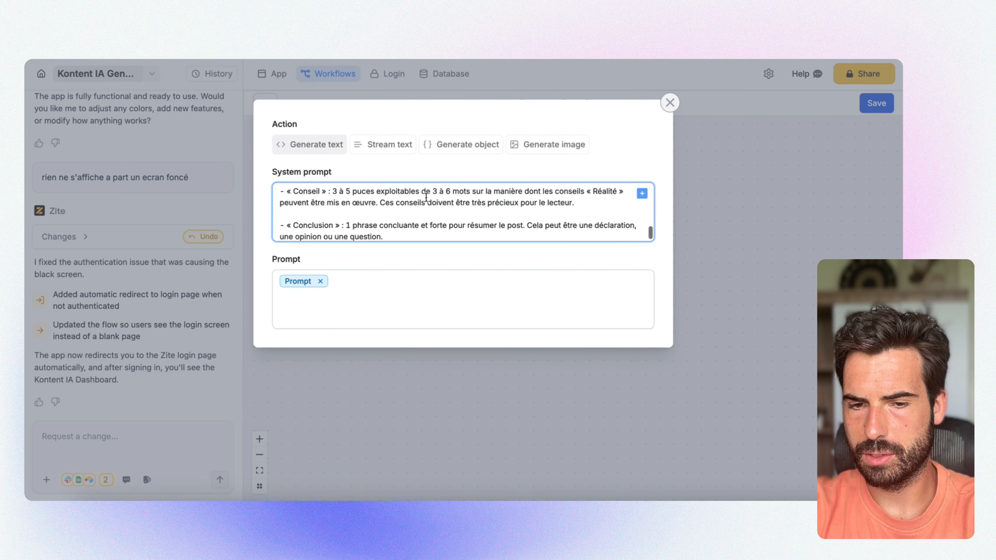
scroll(426, 198, "up", 10)
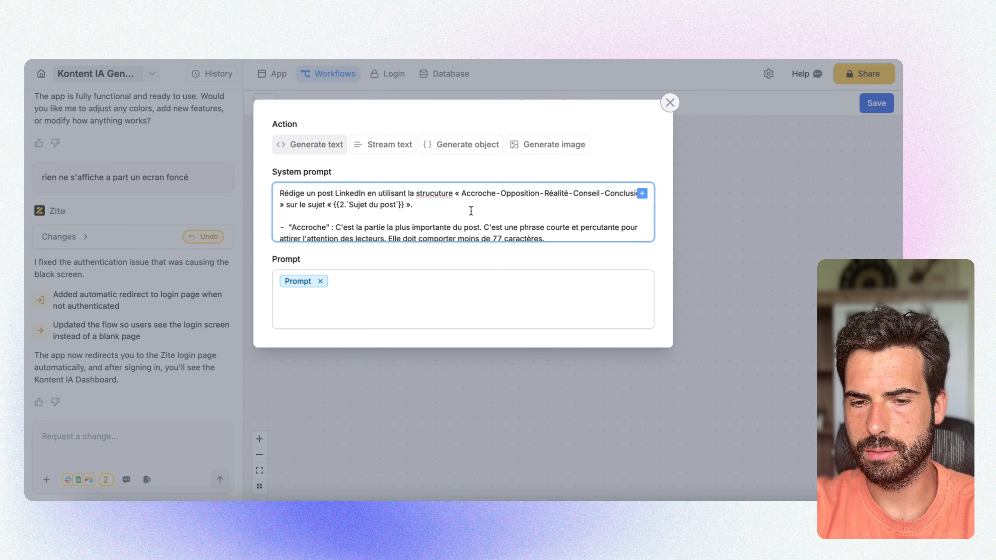
- Remove the ending « sur le sujet « {{2.`Sujet du post`}} » » from the system prompt's first sentence and save the workflow
left_click(406, 205)
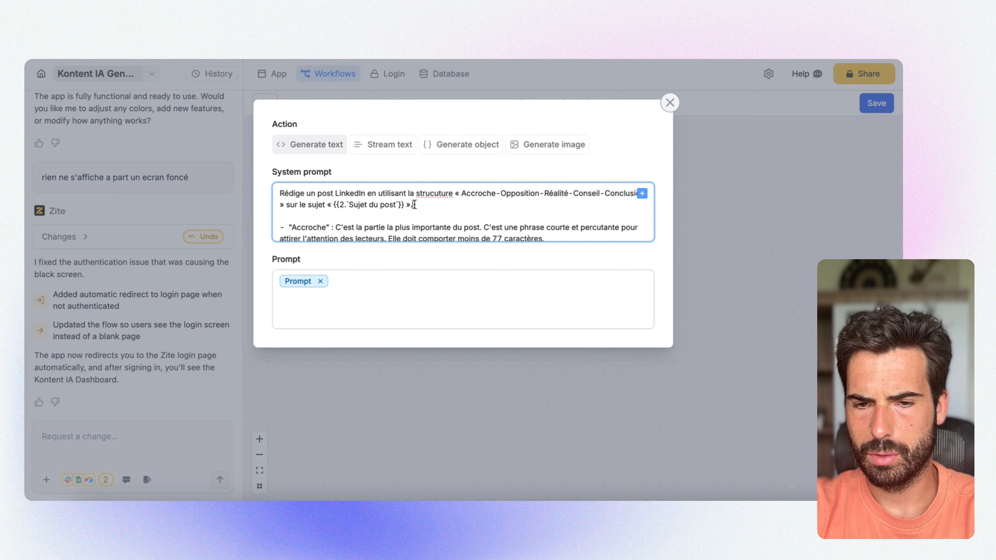
left_click_drag(414, 204, 278, 207)
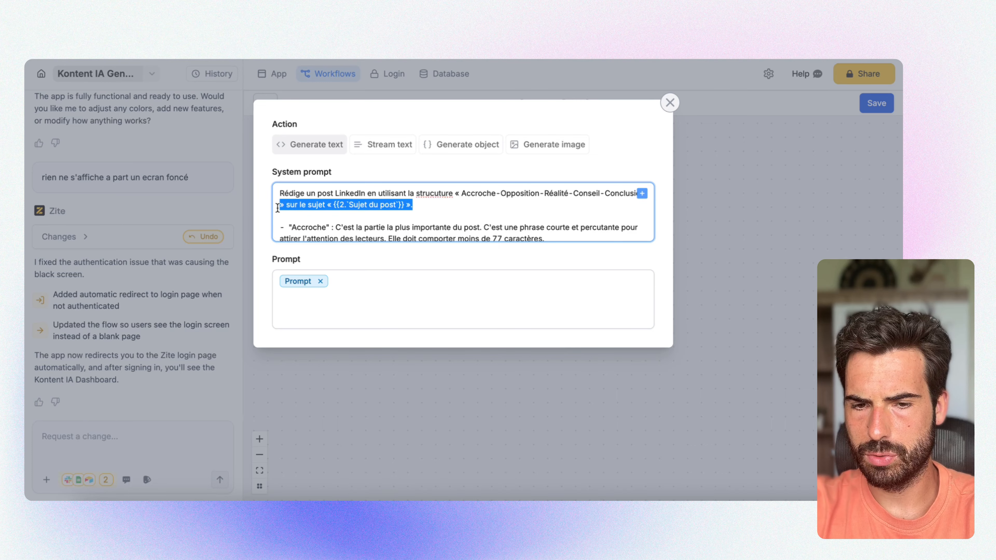
key("BackSpace")
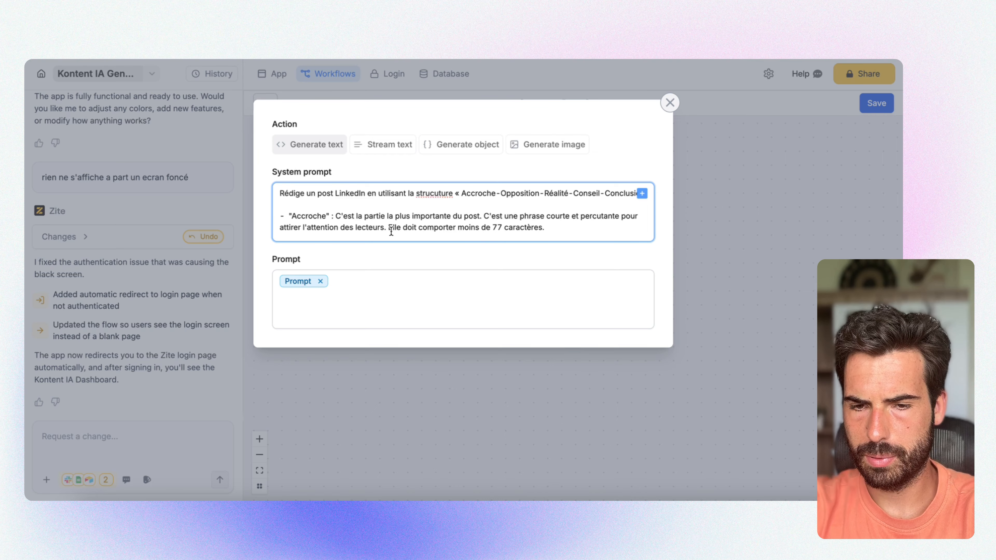
scroll(390, 232, "down", 10)
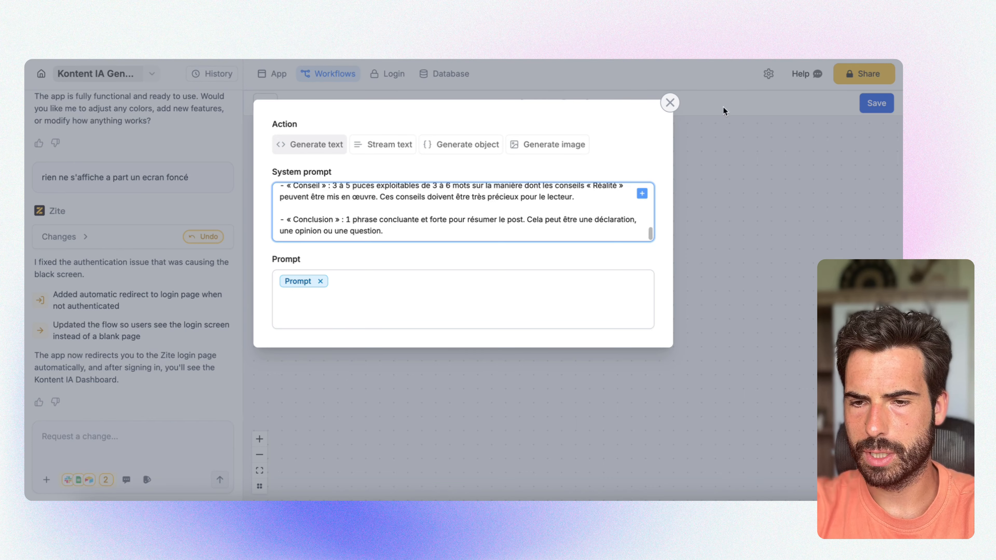
left_click(504, 253)
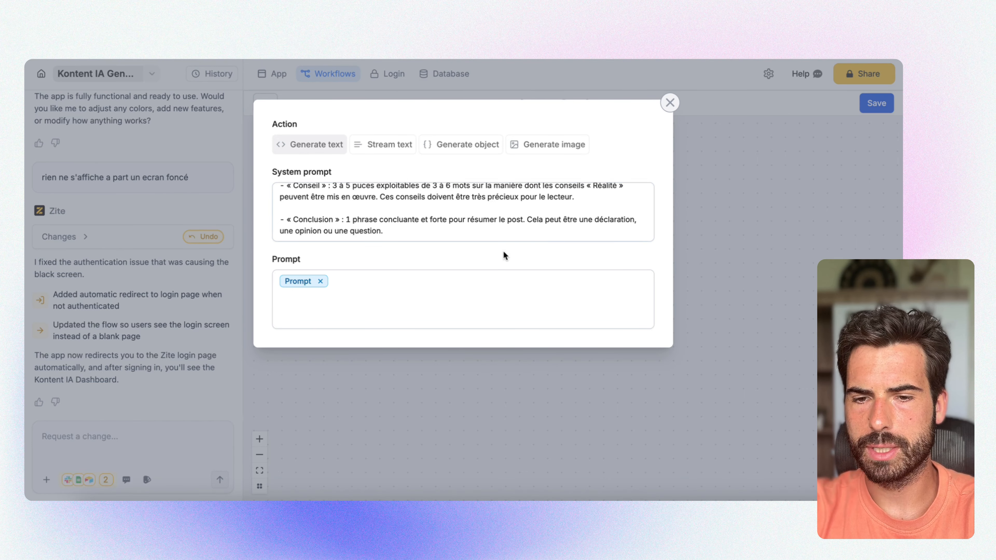
left_click(670, 103)
left_click(878, 103)
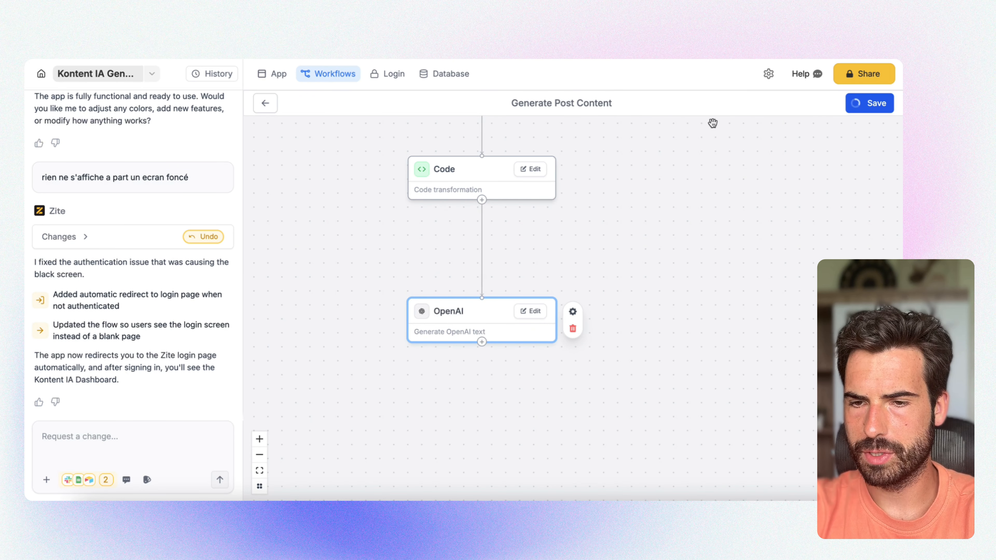
scroll(542, 205, "up", 5)
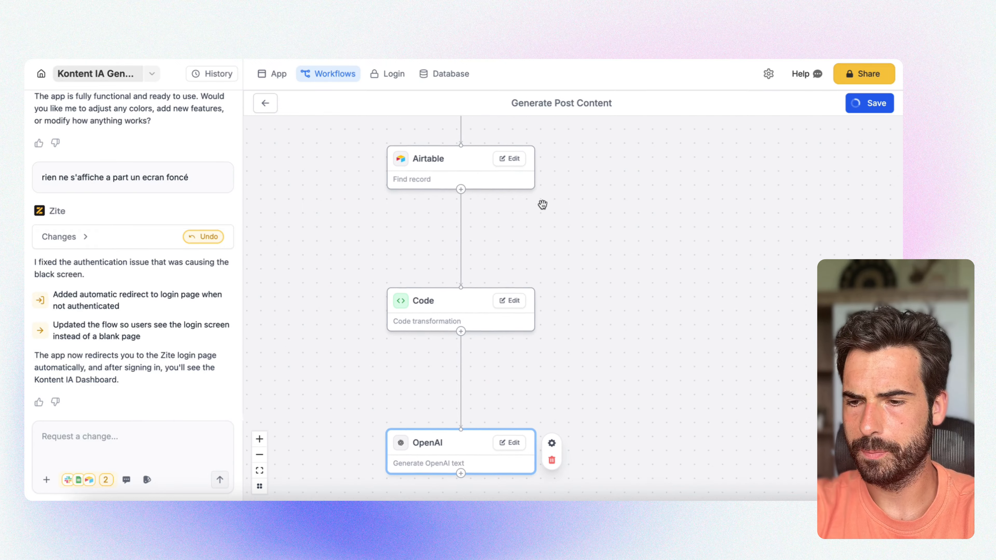
scroll(507, 461, "down", 3)
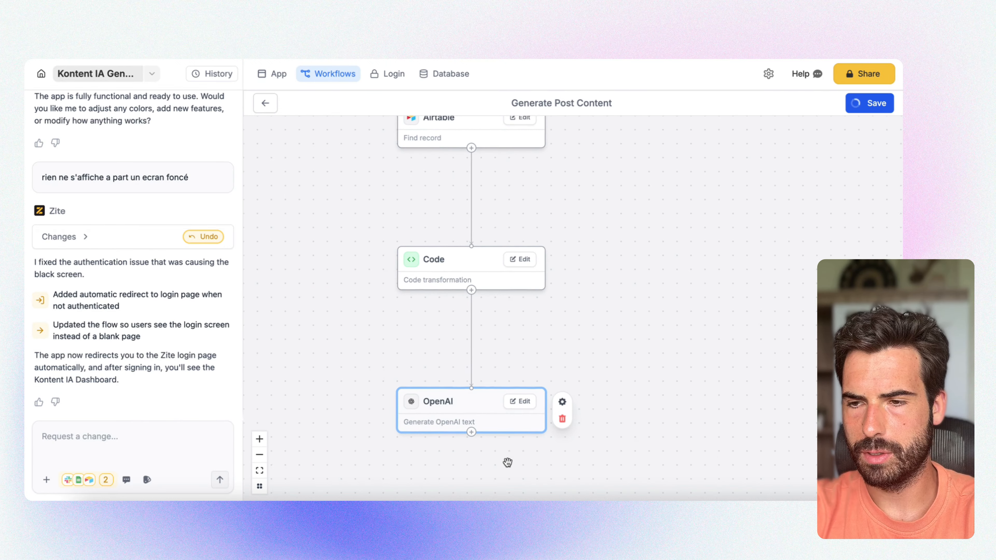
scroll(524, 348, "up", 5)
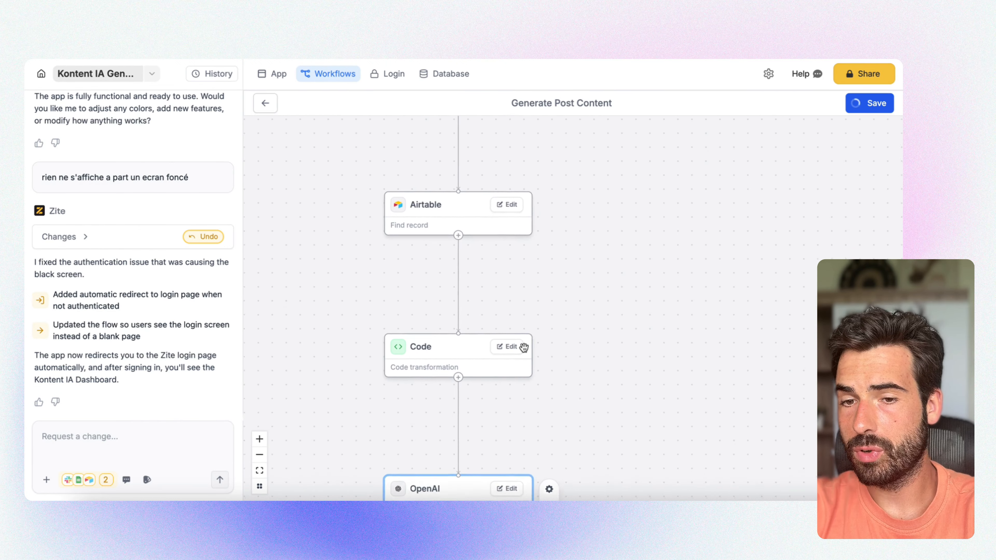
scroll(524, 347, "down", 3)
scroll(524, 348, "down", 3)
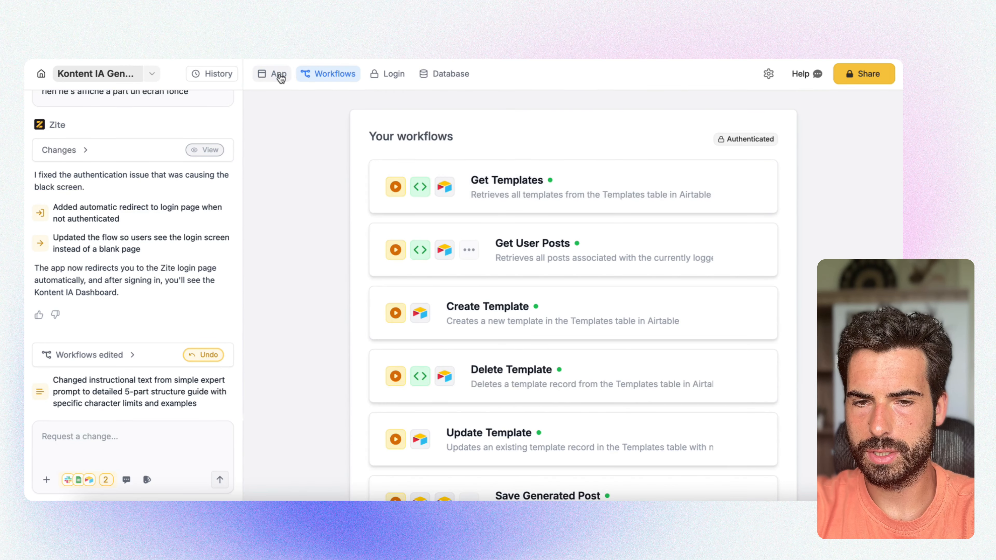
- Generate a post in the app preview on "ChatGPT a tué le business de la formation..." using Template de Présentation
left_click(280, 77)
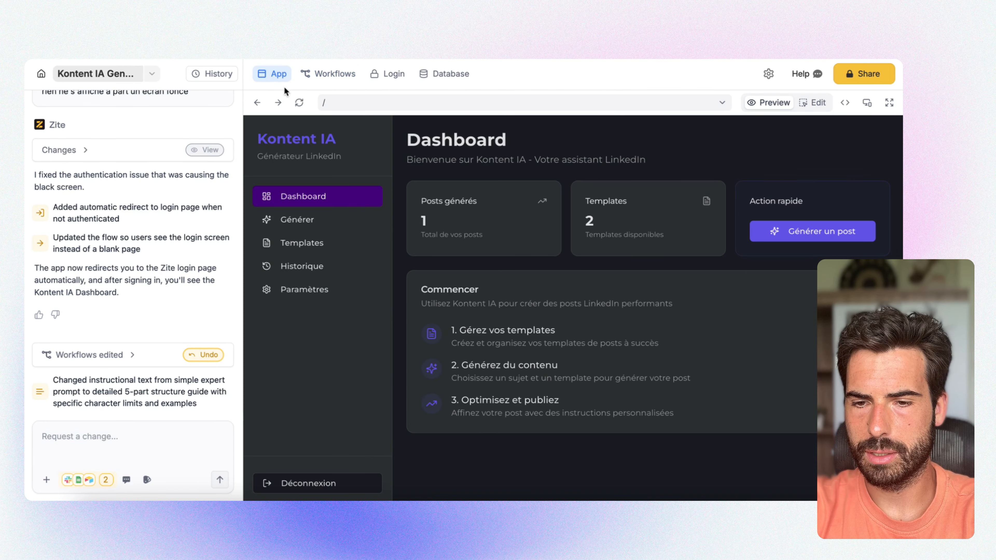
left_click(324, 224)
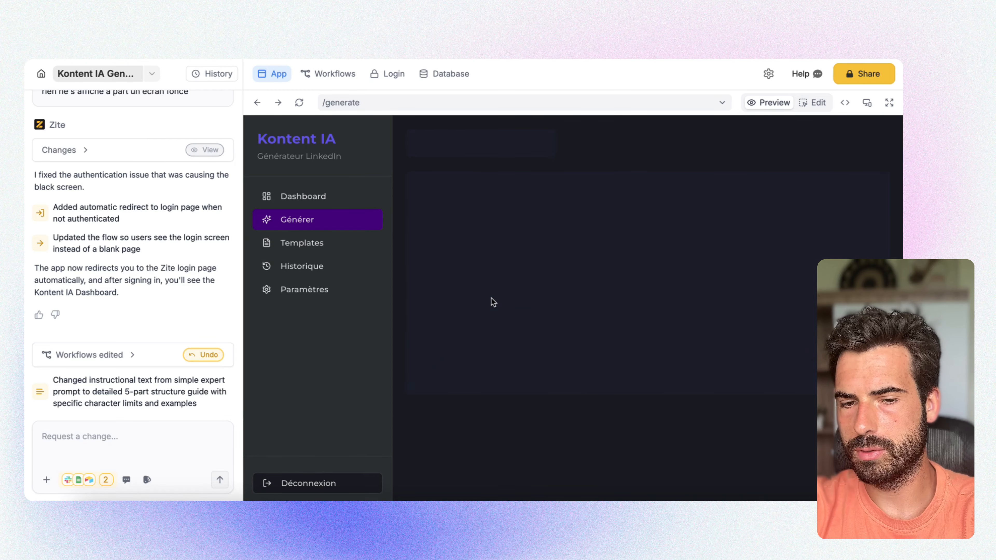
left_click(500, 267)
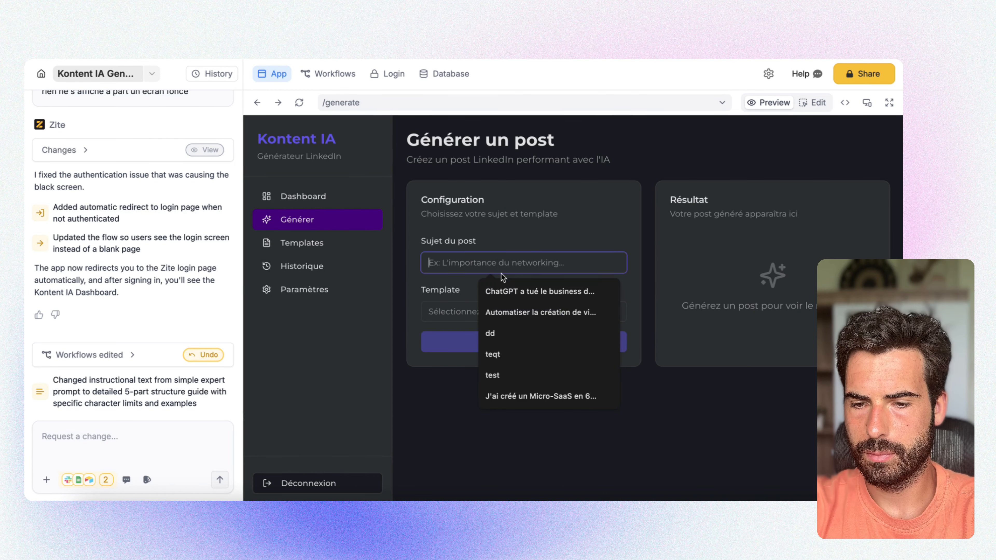
left_click(541, 294)
left_click(528, 313)
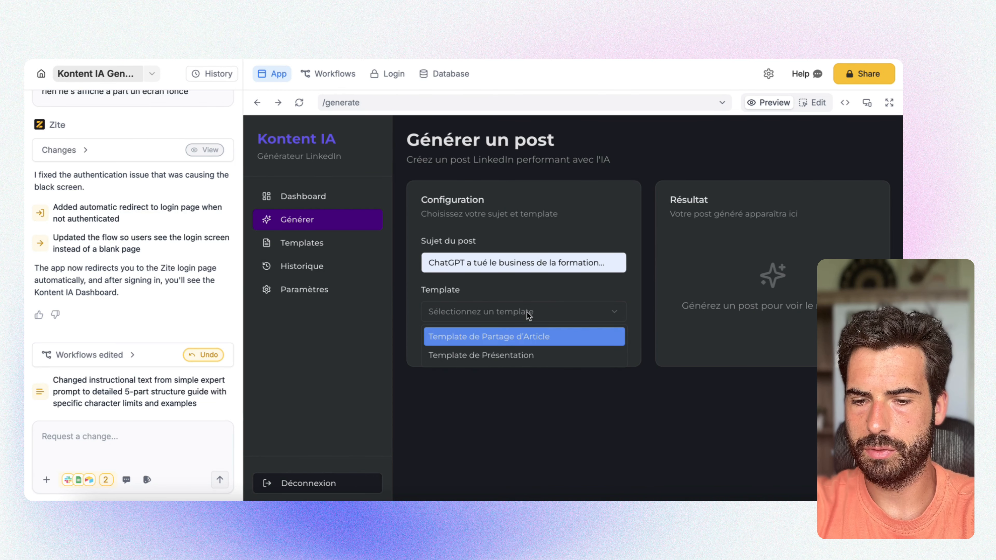
left_click(509, 355)
left_click(543, 343)
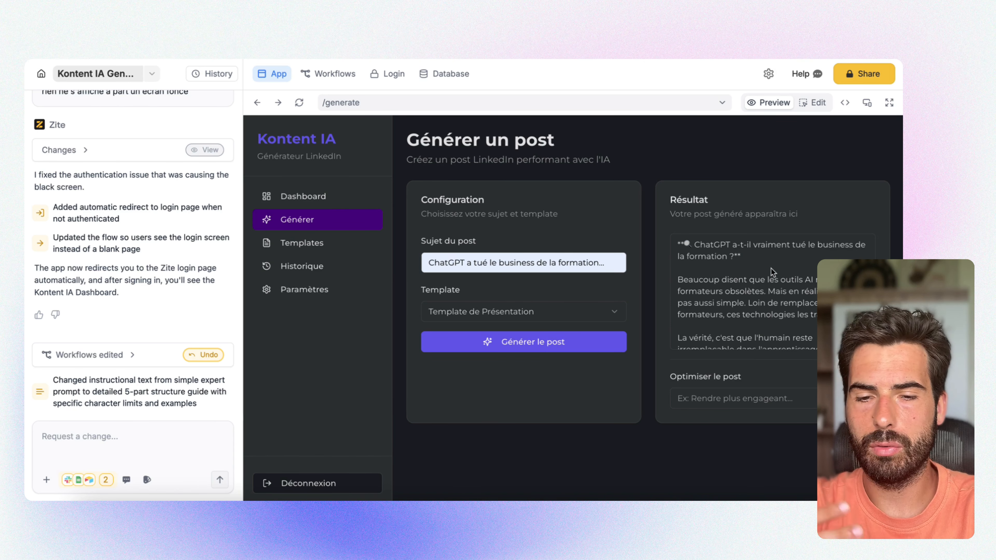
- Examine the generated post in Résultat, checking its hook, advice bullets, conclusion and hashtags against the new prompt's structure
scroll(784, 286, "down", 3)
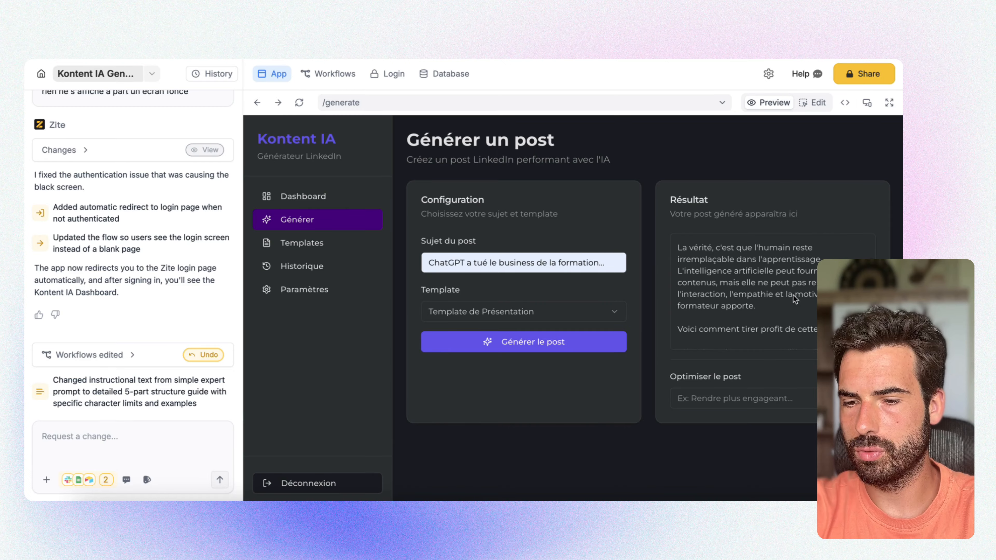
scroll(792, 295, "down", 5)
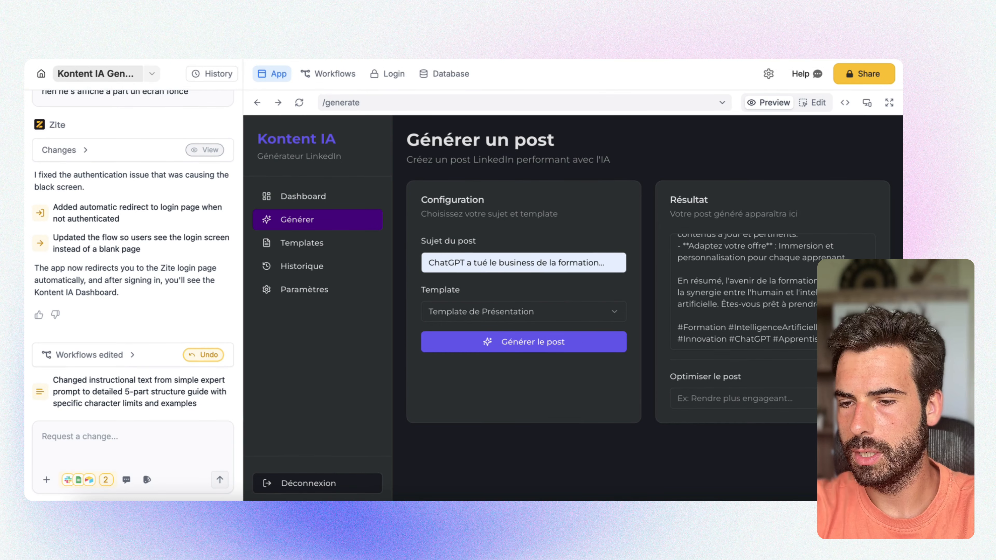
scroll(805, 282, "up", 10)
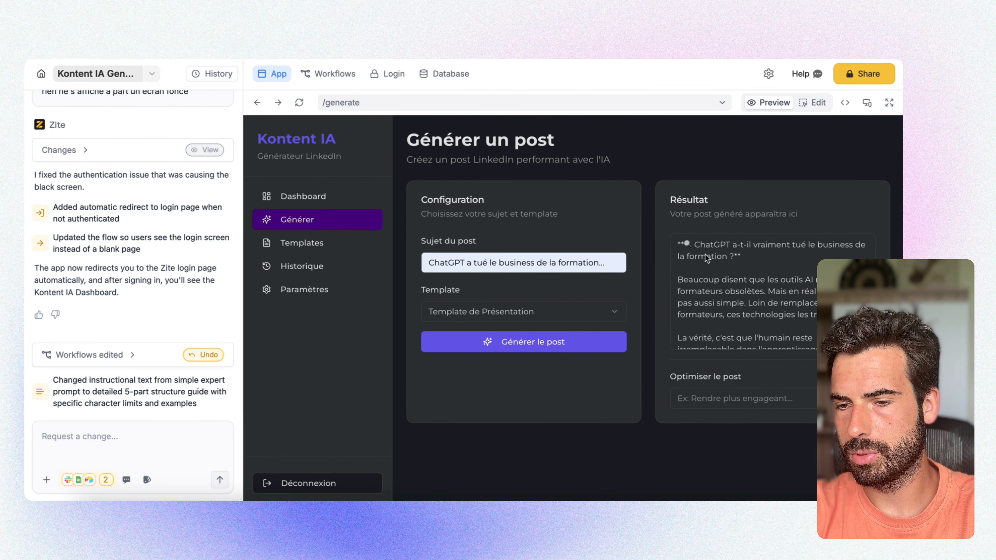
left_click_drag(748, 256, 695, 245)
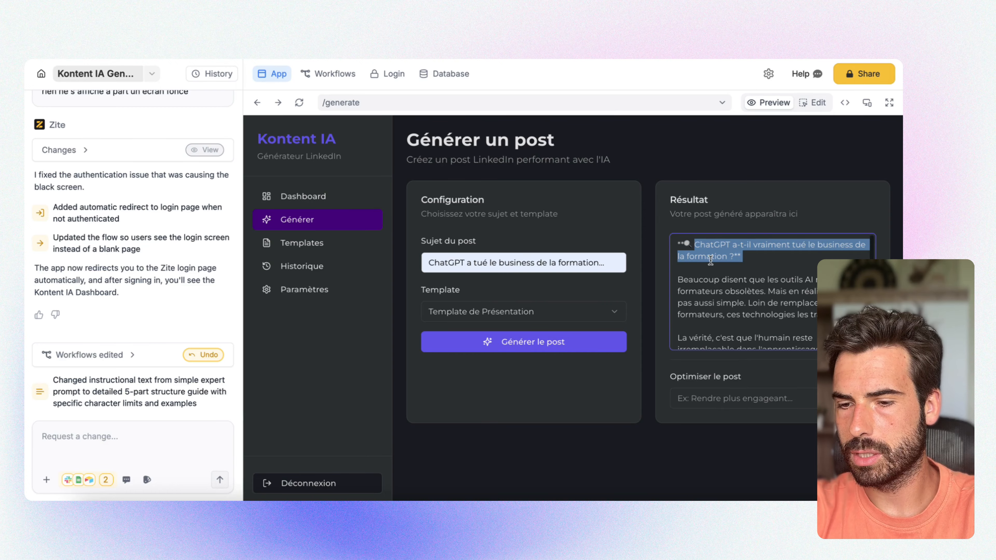
scroll(710, 260, "down", 5)
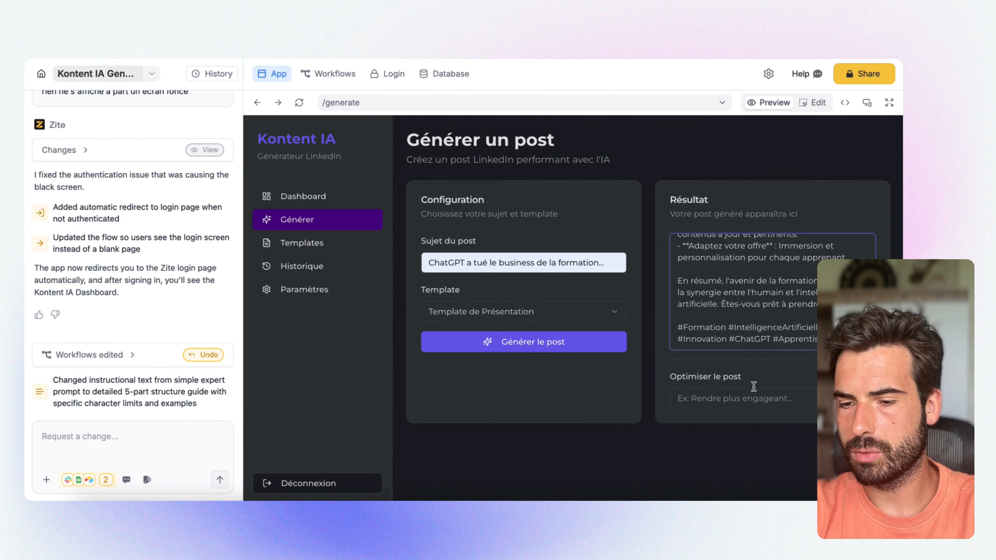
left_click(753, 387)
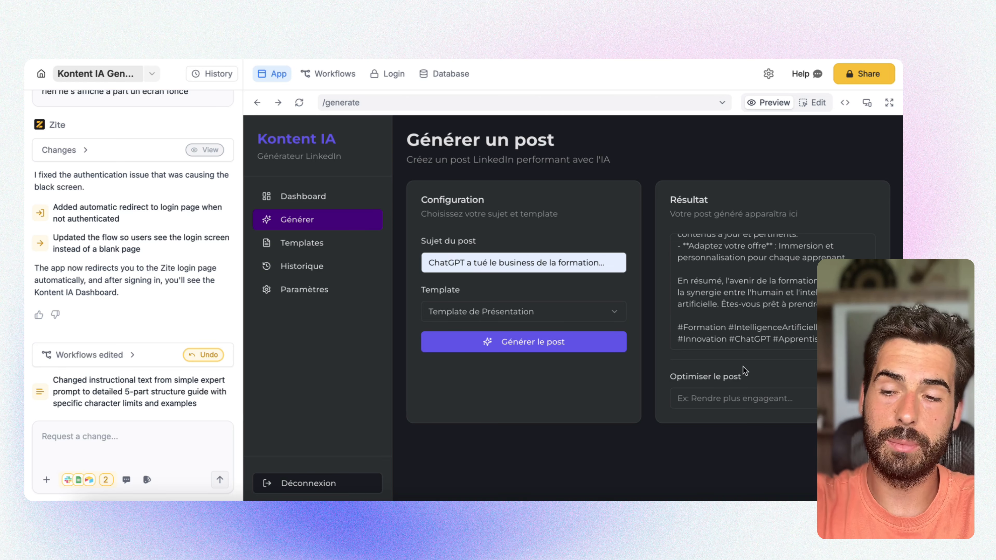
scroll(751, 299, "up", 4)
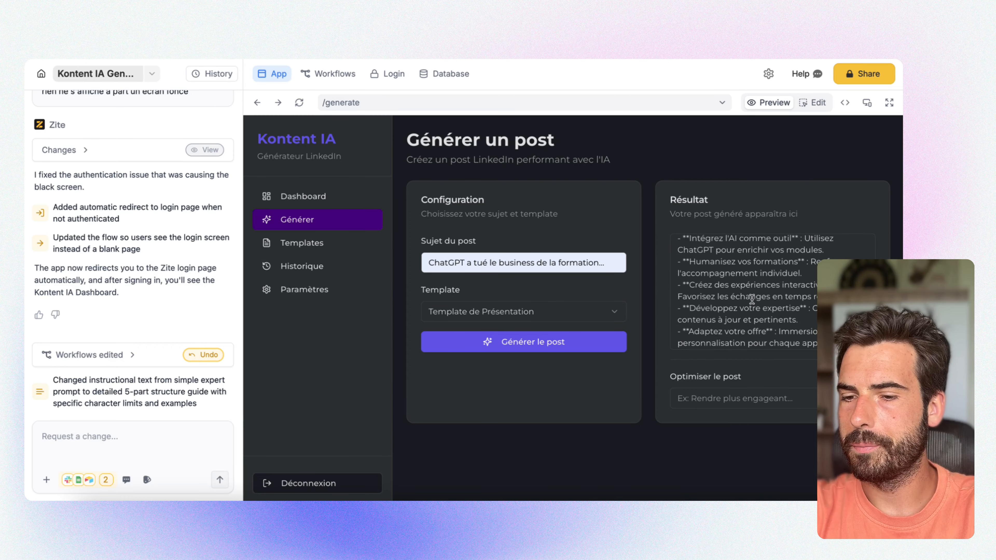
scroll(752, 300, "up", 1)
left_click_drag(814, 318, 765, 263)
scroll(762, 265, "up", 2)
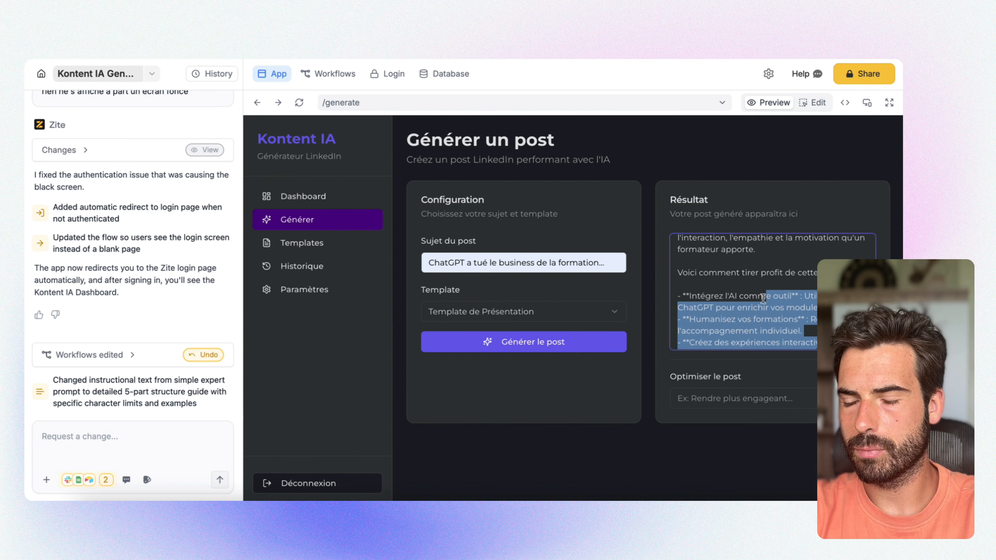
scroll(763, 299, "up", 5)
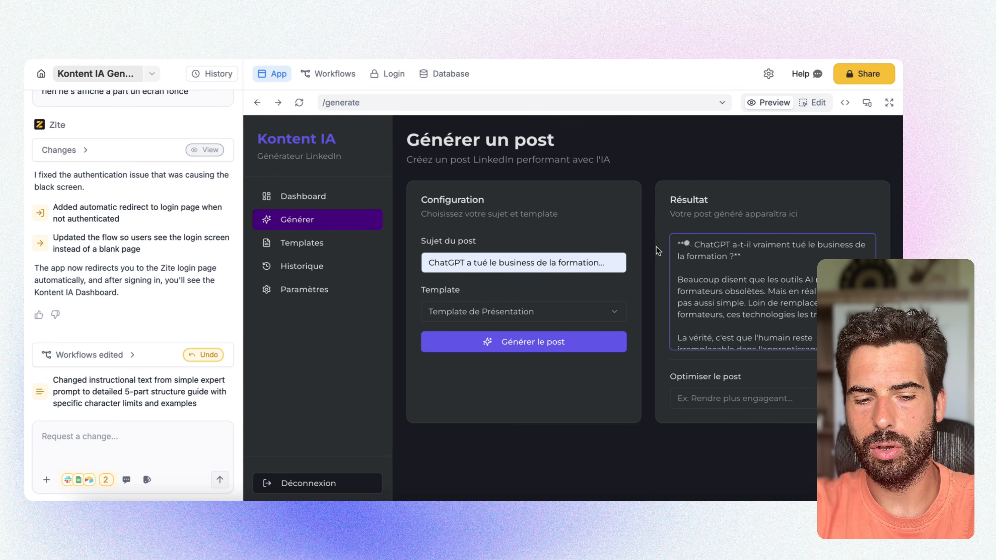
- Review the app's list of workflows, from Get Templates to Optimize Post Content, and glance at the app settings
left_click(344, 75)
scroll(627, 322, "down", 5)
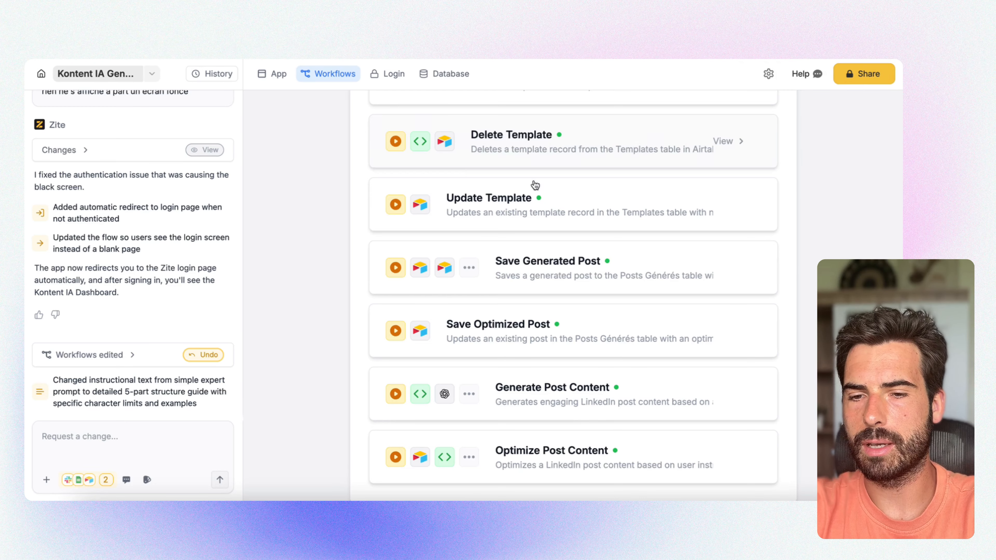
scroll(533, 186, "up", 6)
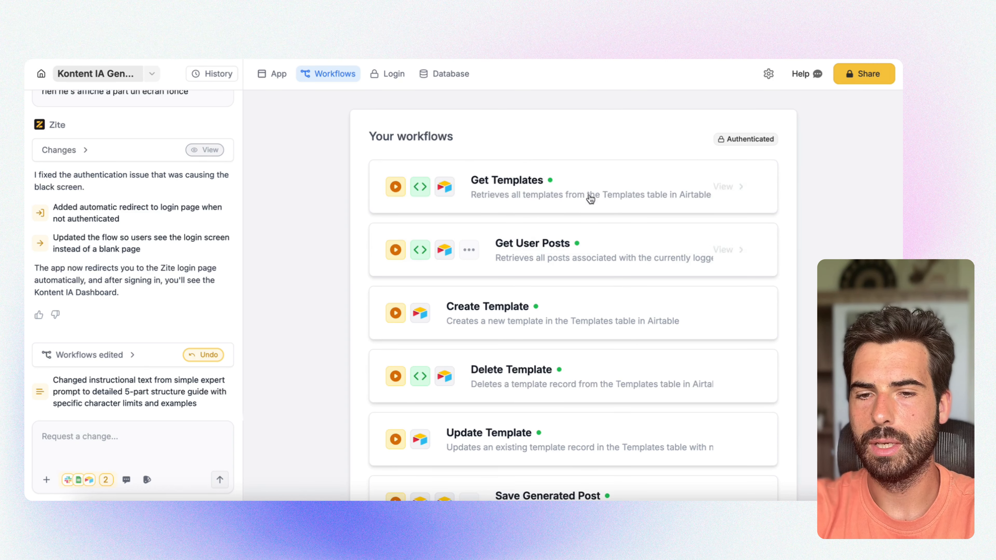
left_click(768, 74)
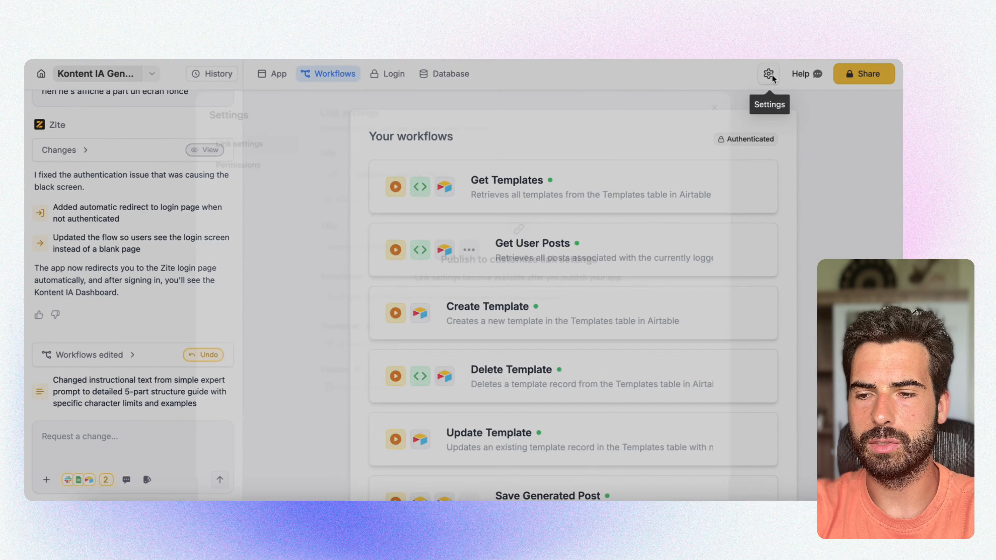
left_click(760, 137)
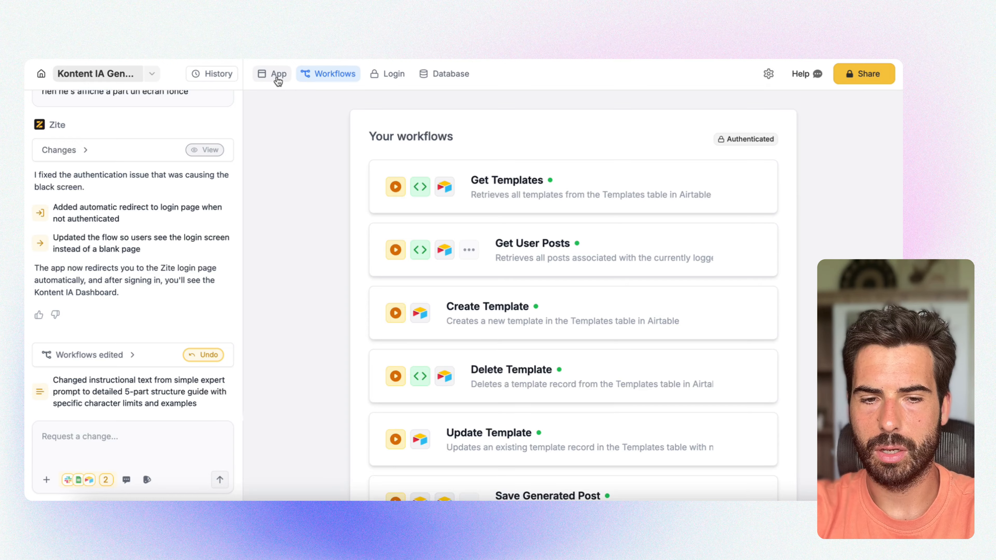
- Browse the catalogue of available integrations, from popular apps and widgets to notifications, CRM and other, and return to the app preview
left_click(74, 479)
scroll(337, 313, "down", 5)
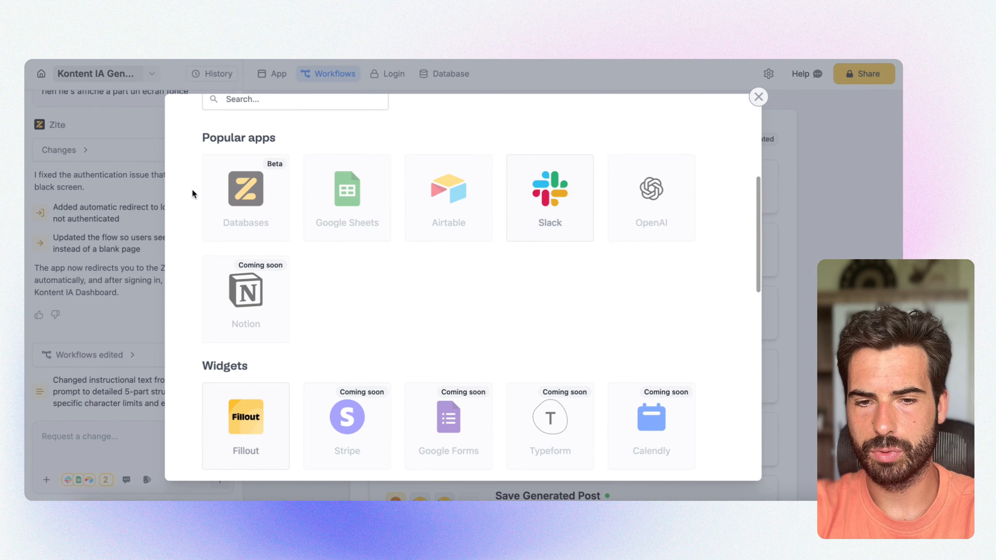
scroll(345, 349, "down", 8)
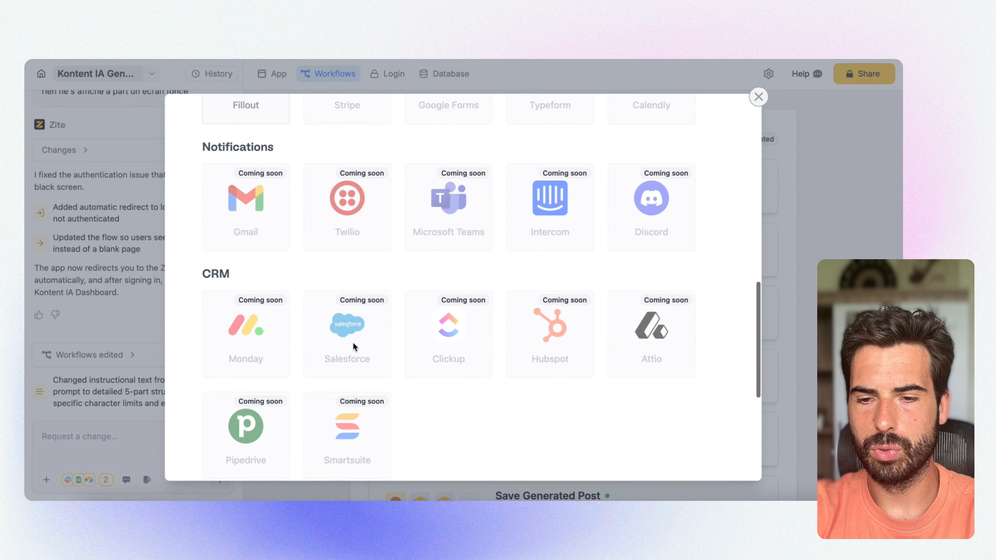
scroll(233, 297, "down", 6)
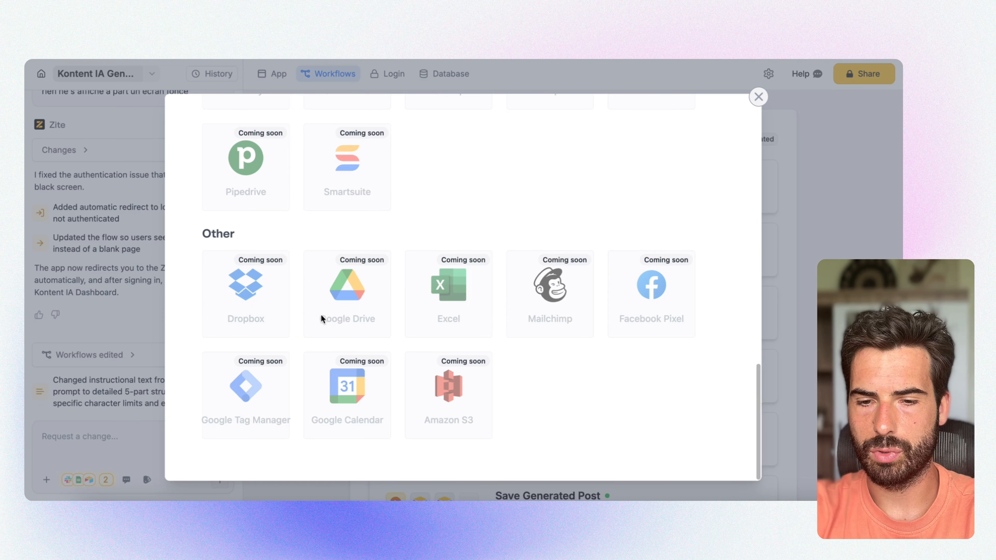
scroll(399, 214, "up", 18)
scroll(427, 280, "down", 5)
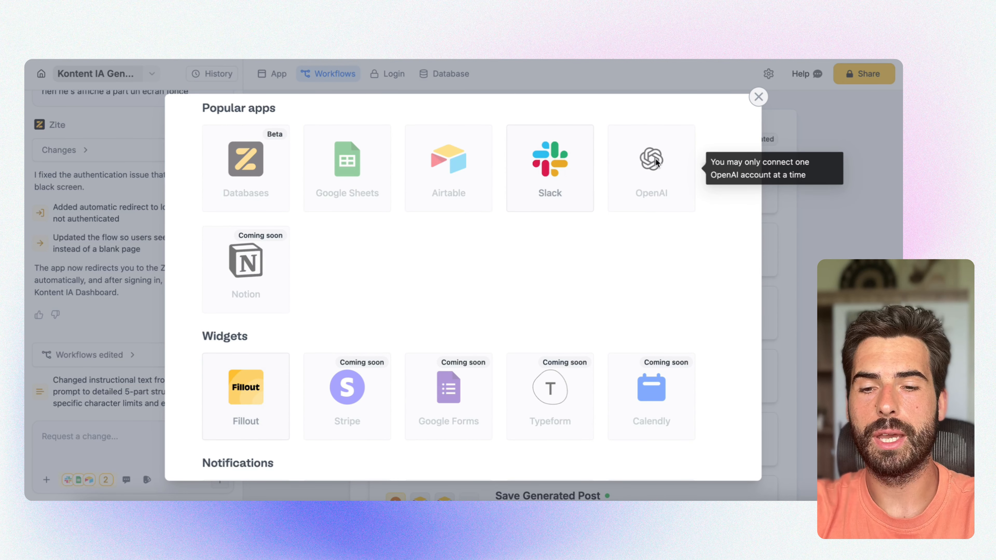
left_click(815, 233)
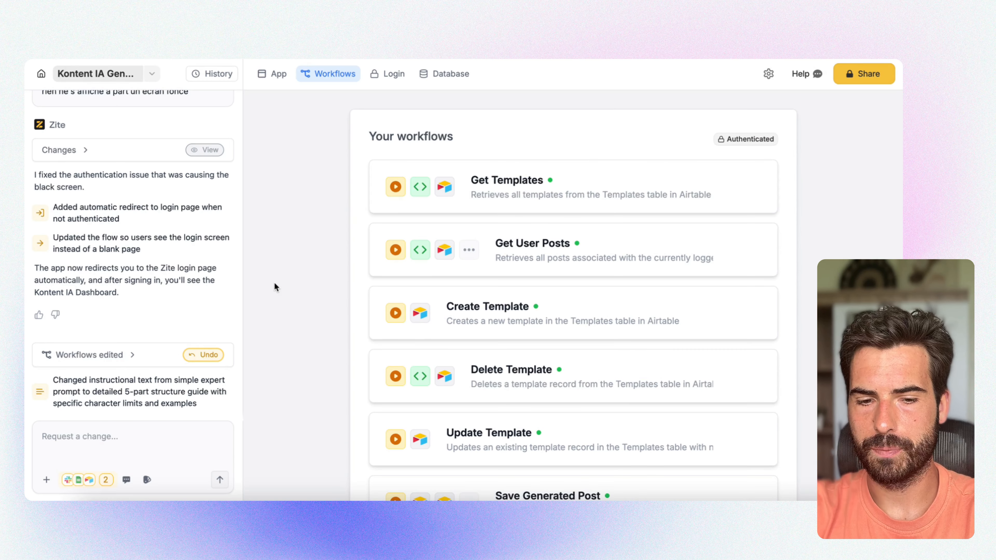
left_click(278, 76)
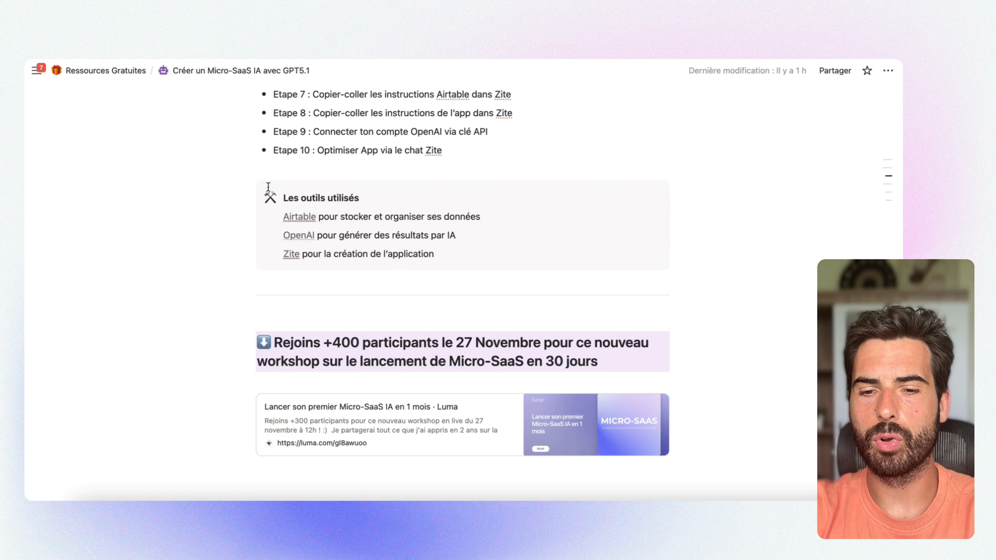
- In the Notion page « Créer un Micro-SaaS IA avec GPT5.1 », examine the introduction's paragraph about launching a Micro-SaaS in 30 days
scroll(428, 278, "up", 15)
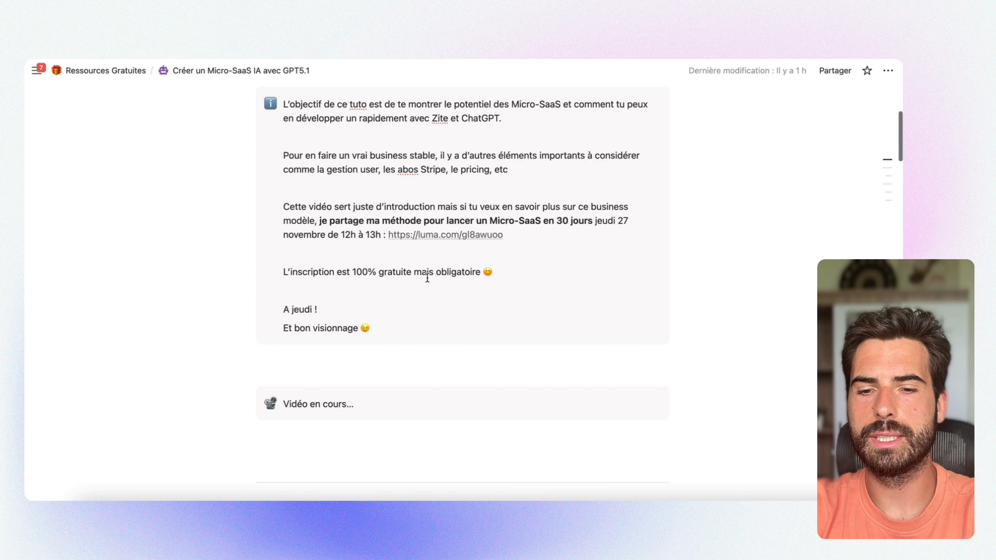
scroll(427, 278, "up", 3)
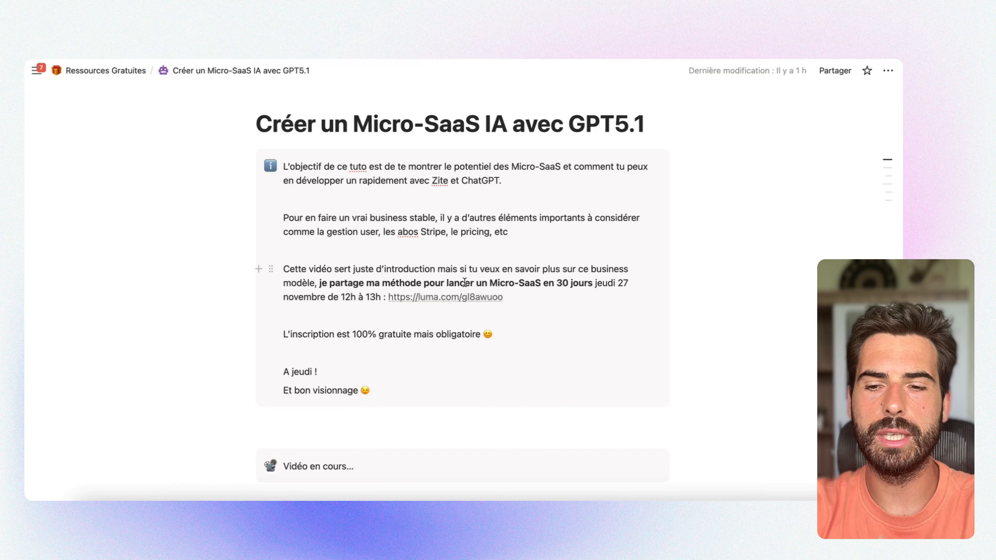
left_click_drag(525, 304, 282, 268)
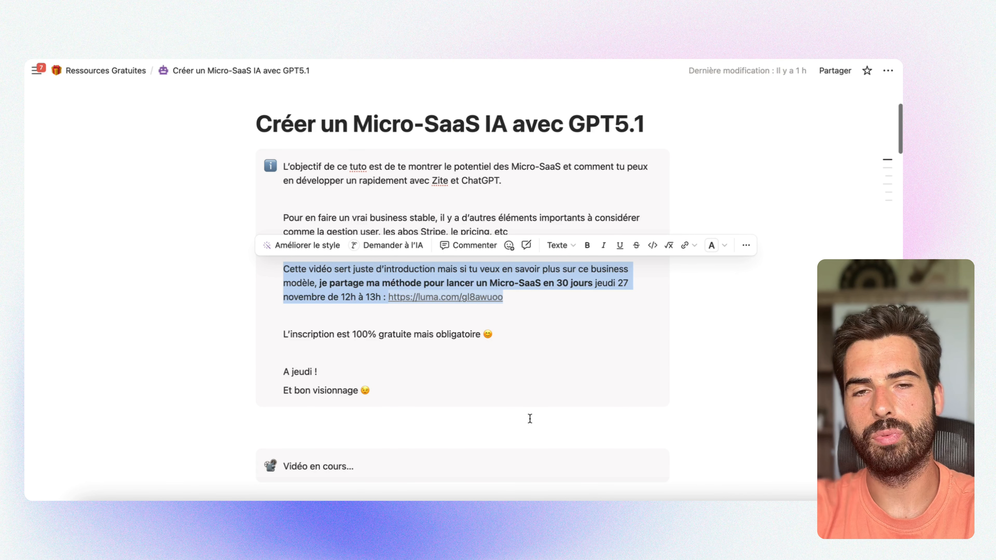
- Examine the Micro-SaaS Founders community section, including the line about reselling Micro-SaaS to clients
scroll(530, 419, "down", 15)
scroll(530, 418, "down", 4)
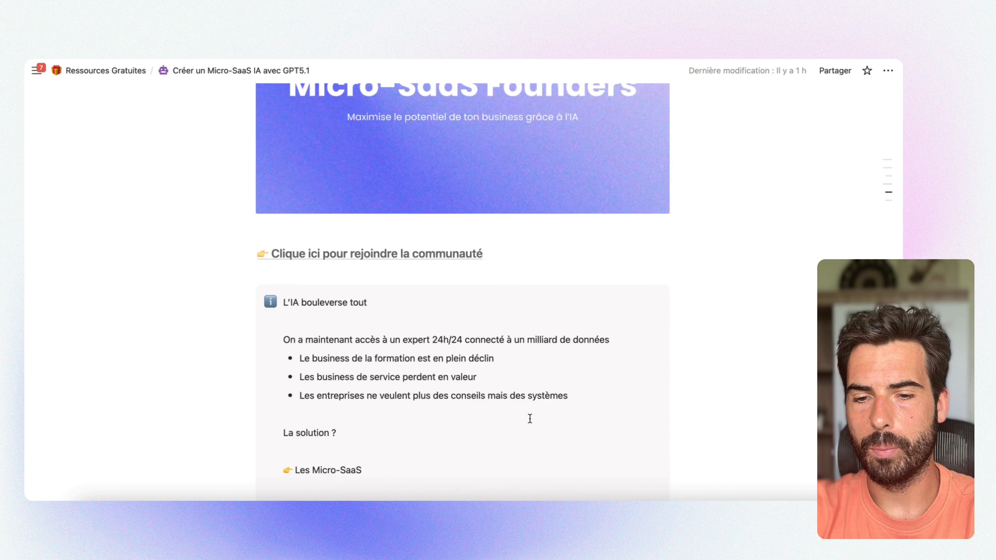
scroll(529, 418, "up", 3)
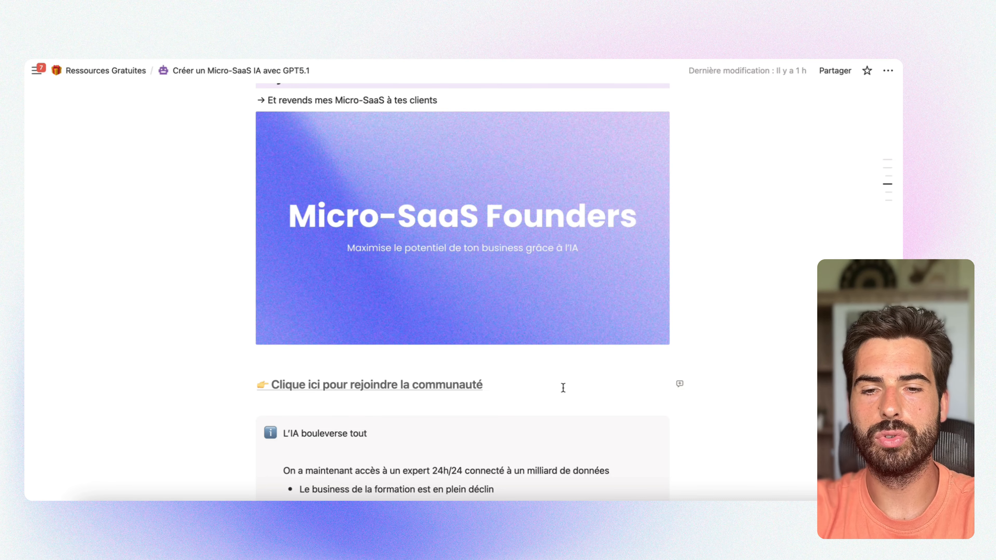
scroll(547, 429, "up", 5)
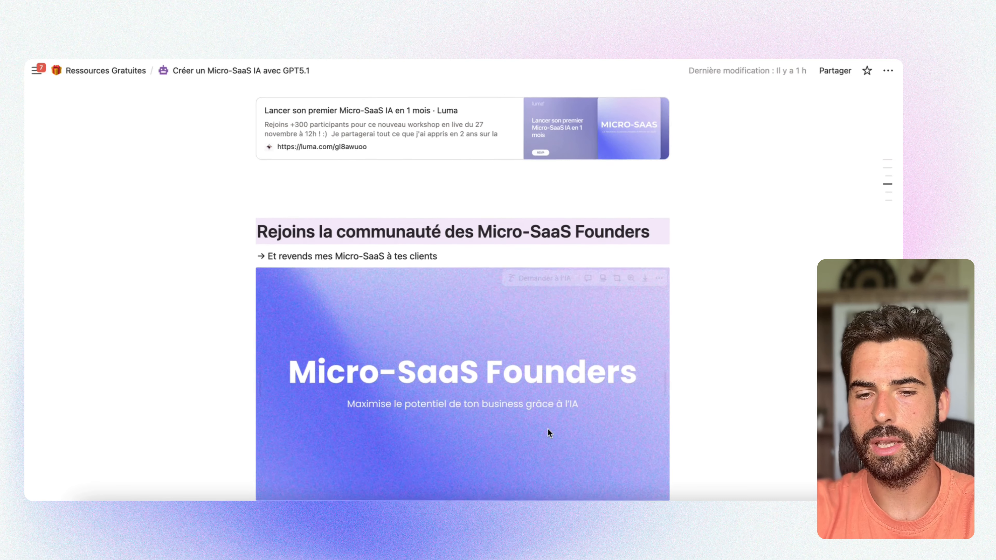
left_click_drag(474, 283, 293, 284)
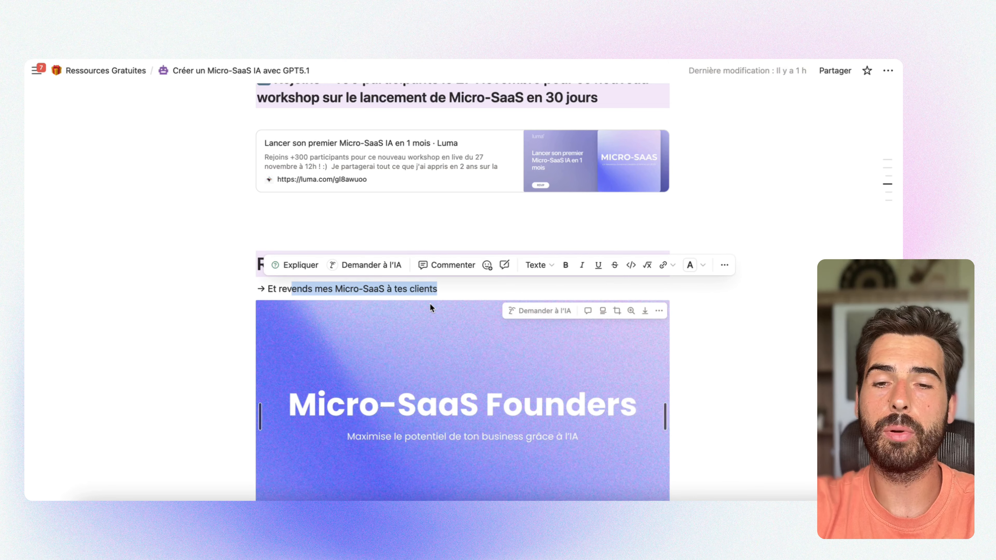
- Review the page's tools list and 27 Novembre workshop section, and return to the introduction under the title
scroll(430, 304, "up", 7)
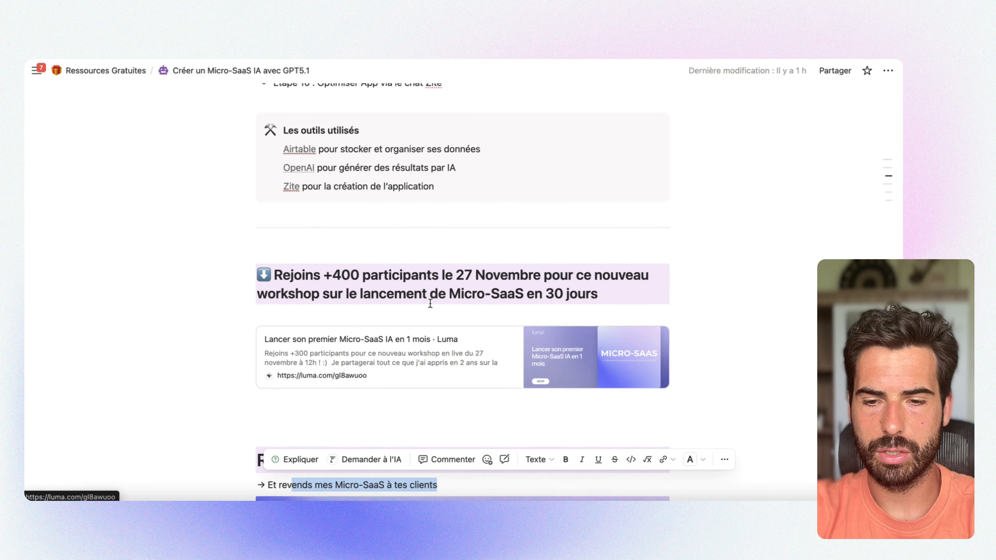
scroll(429, 303, "up", 6)
scroll(430, 303, "down", 6)
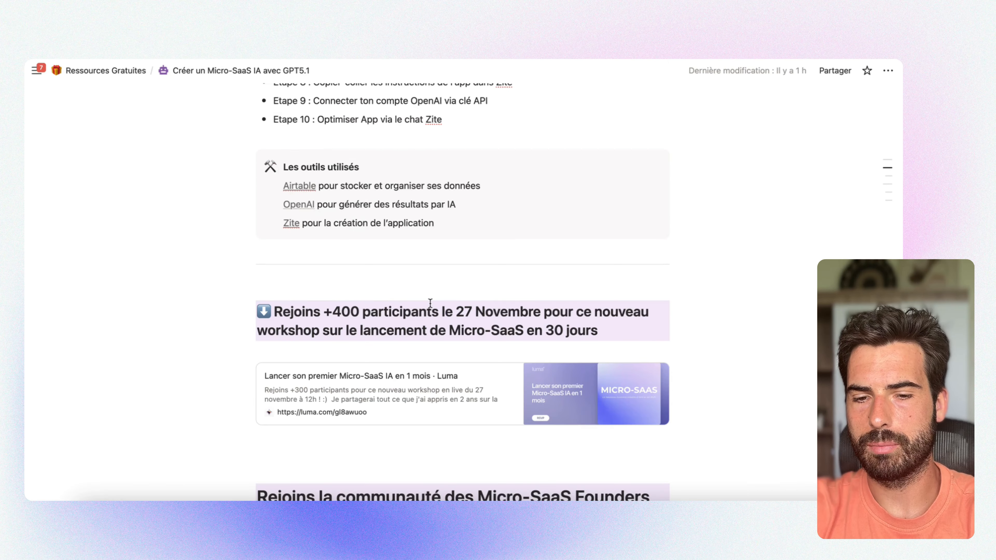
scroll(429, 303, "up", 20)
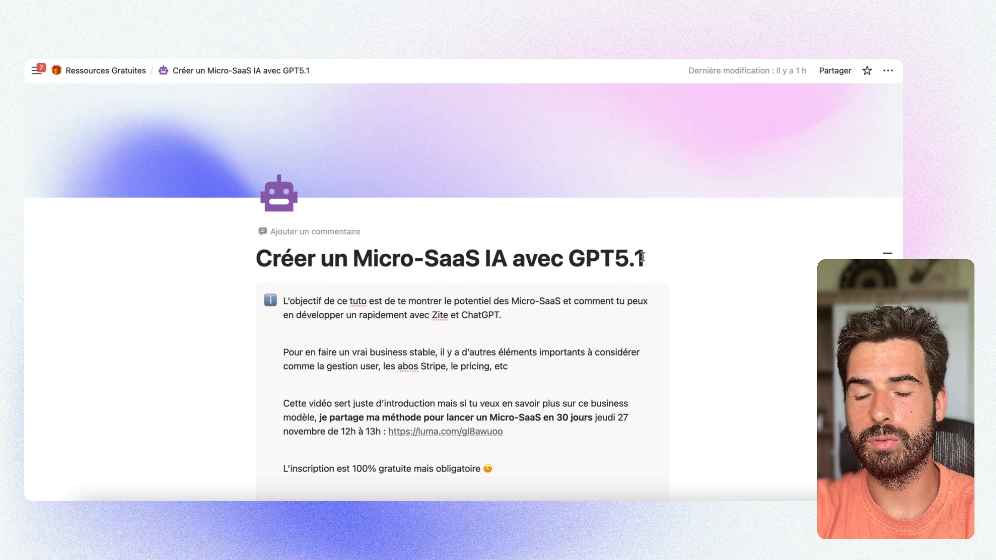
scroll(644, 257, "down", 3)
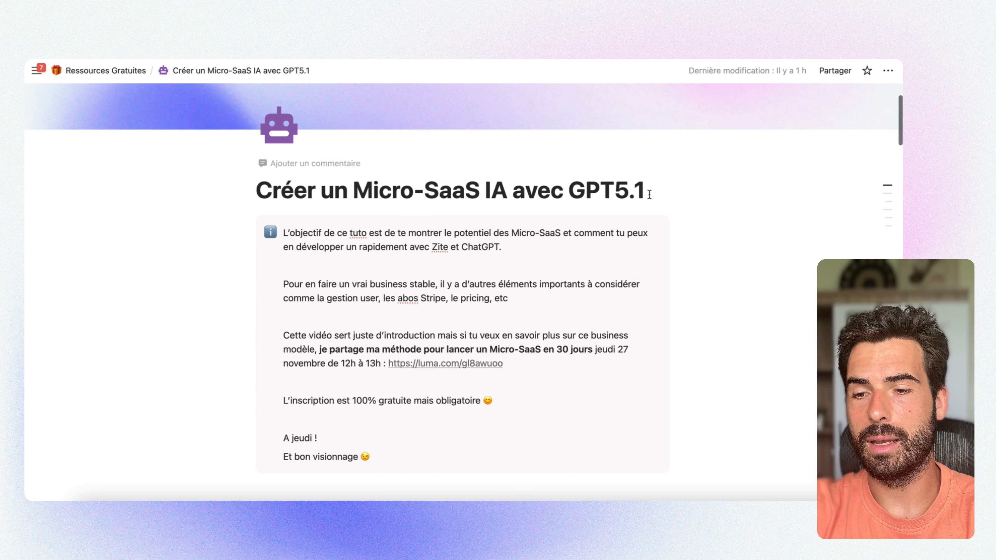